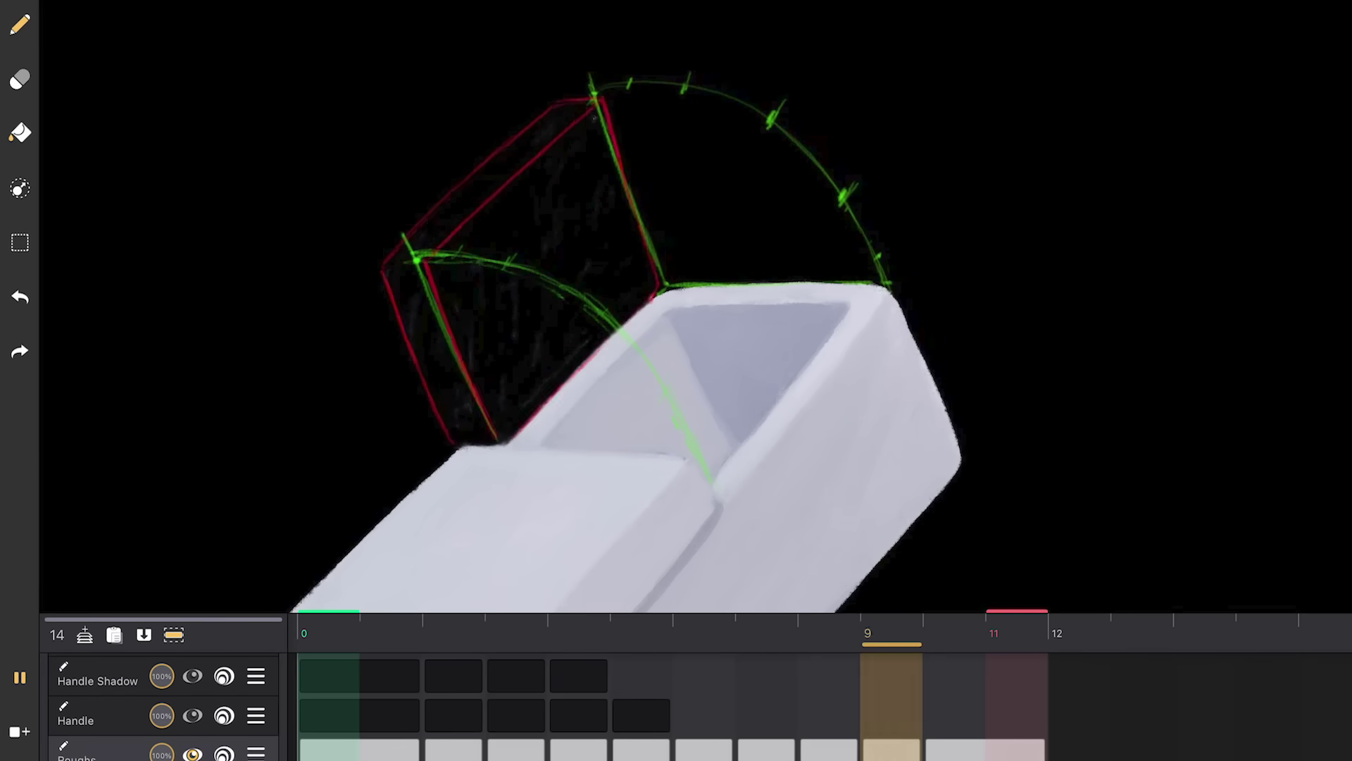
# Step: Stop, then replay the rough red-and-green sketch of the fridge lid swinging open
pyautogui.click(20, 676)
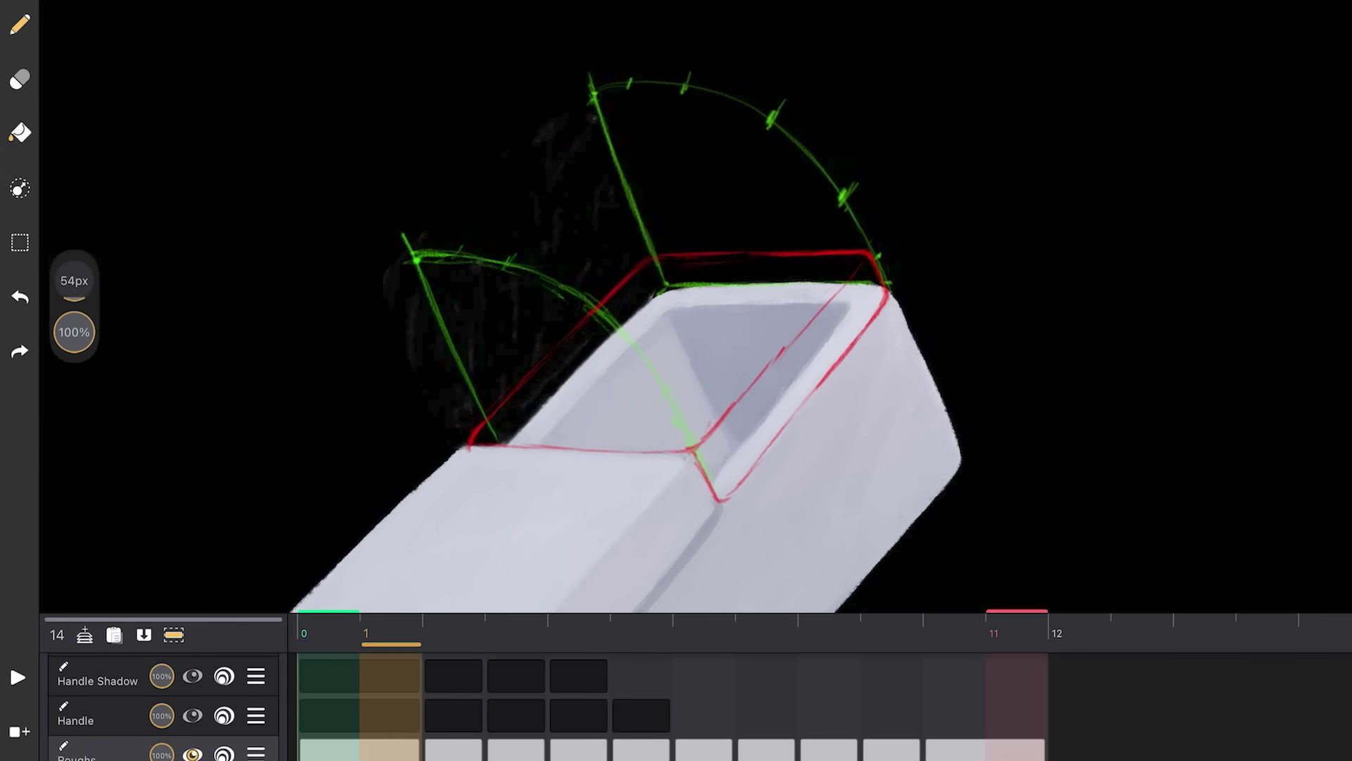
pyautogui.press('space')
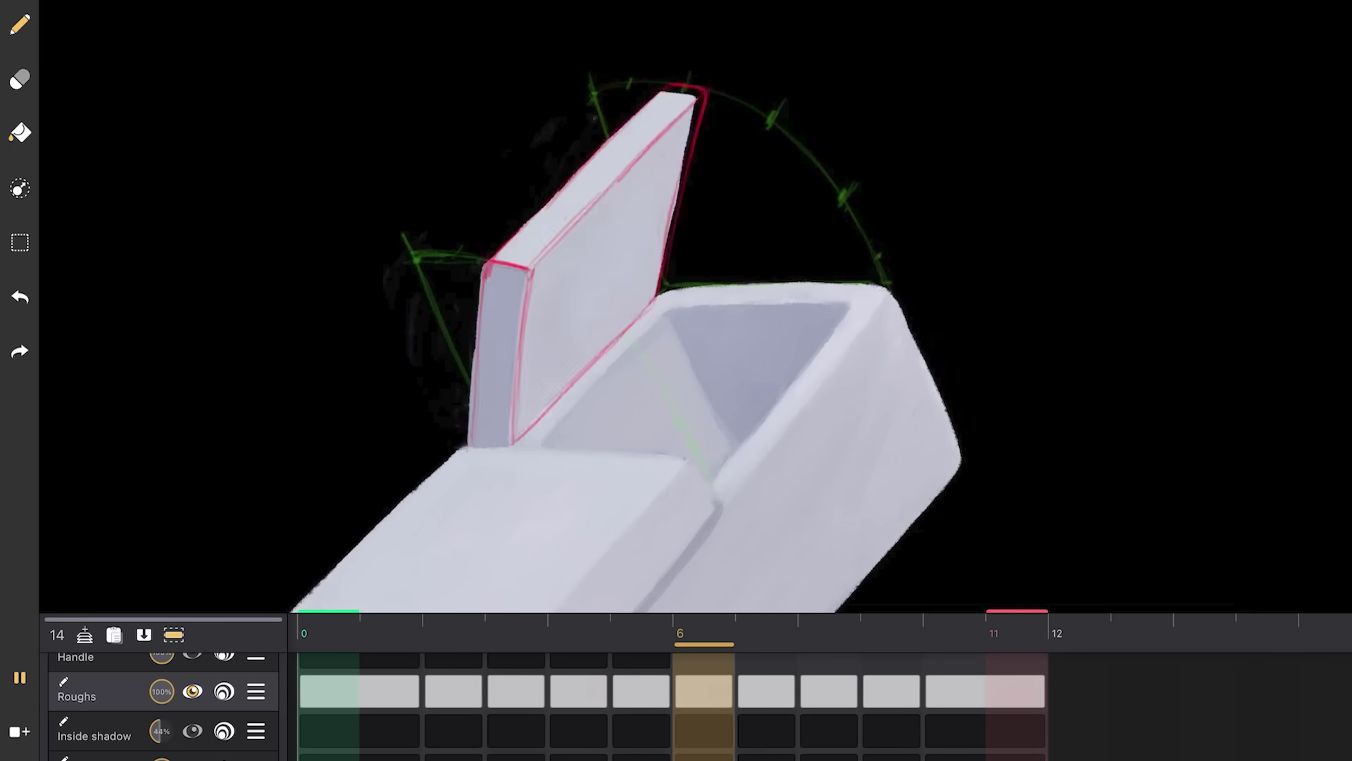
# Step: Hide the Roughs layer so only the painted fridge, handle and star play
pyautogui.click(192, 691)
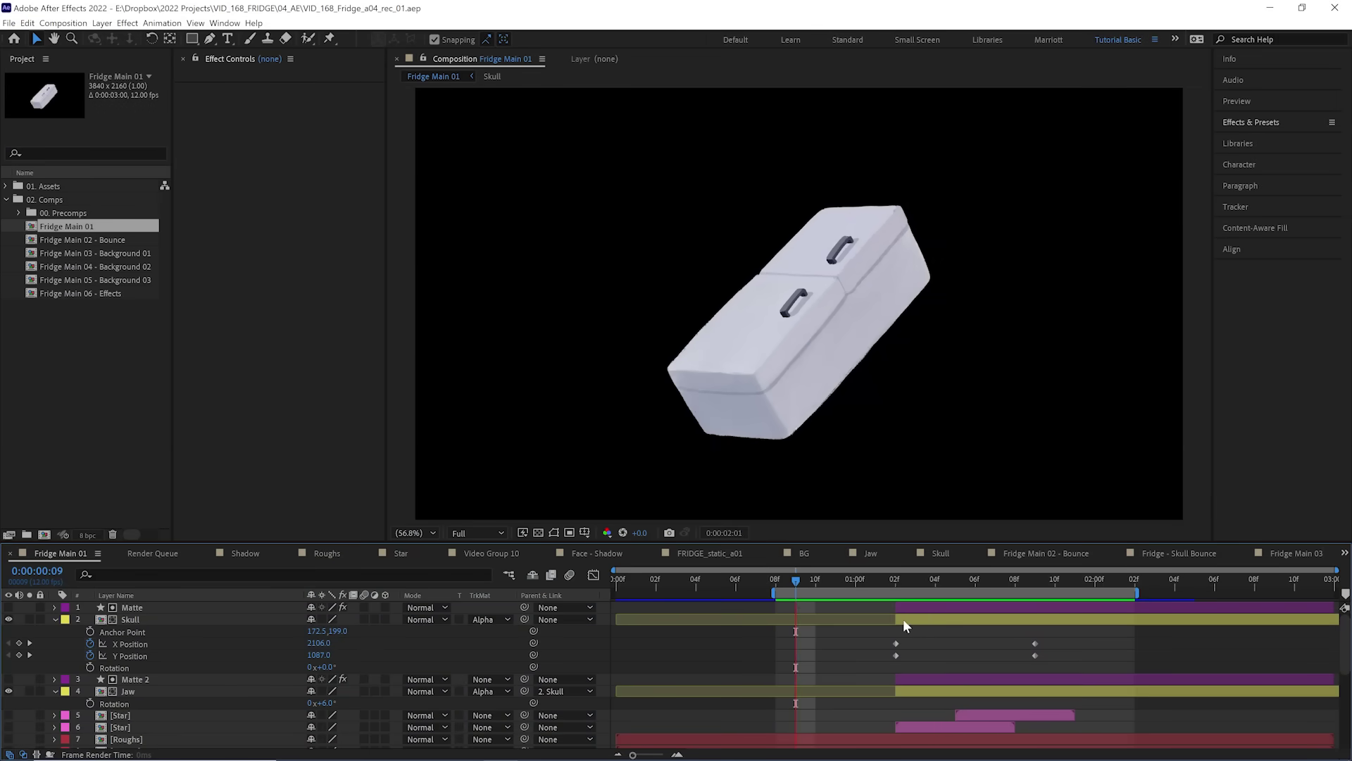
# Step: Pause the preview and make the Matte layer visible
pyautogui.press('space')
pyautogui.click(929, 159)
pyautogui.scroll(2, 928, 158)
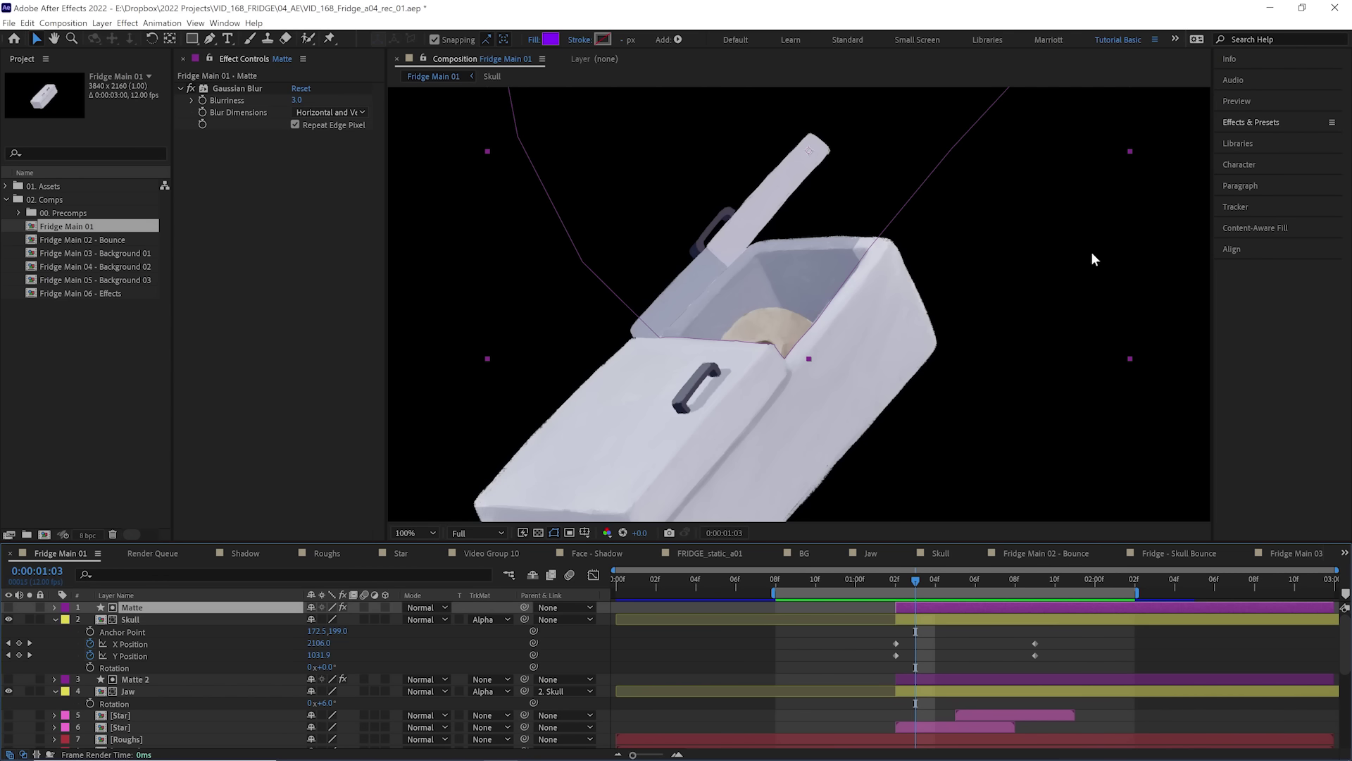
pyautogui.click(8, 607)
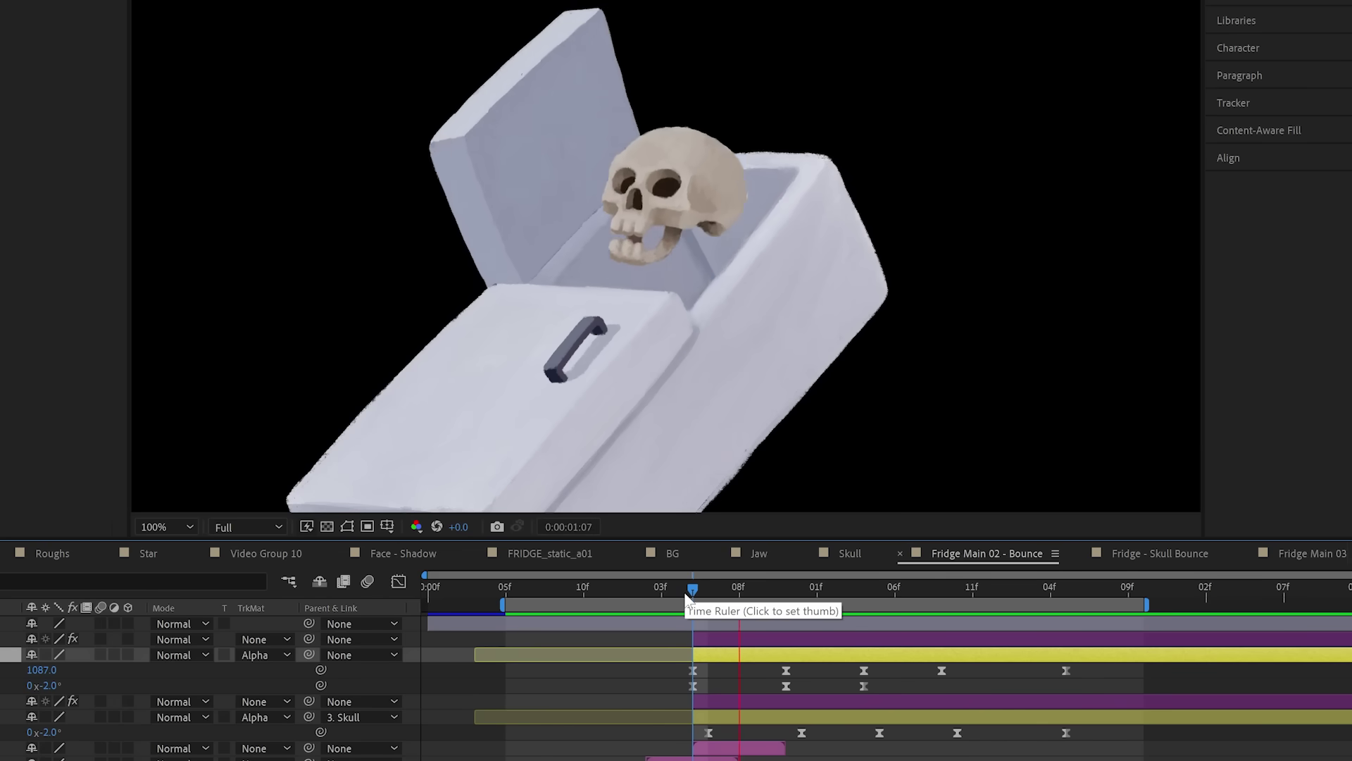
# Step: Soften the lowest point of the skull's Y Position bounce curve and replay the bounce
pyautogui.moveTo(686, 593); pyautogui.dragTo(822, 586)
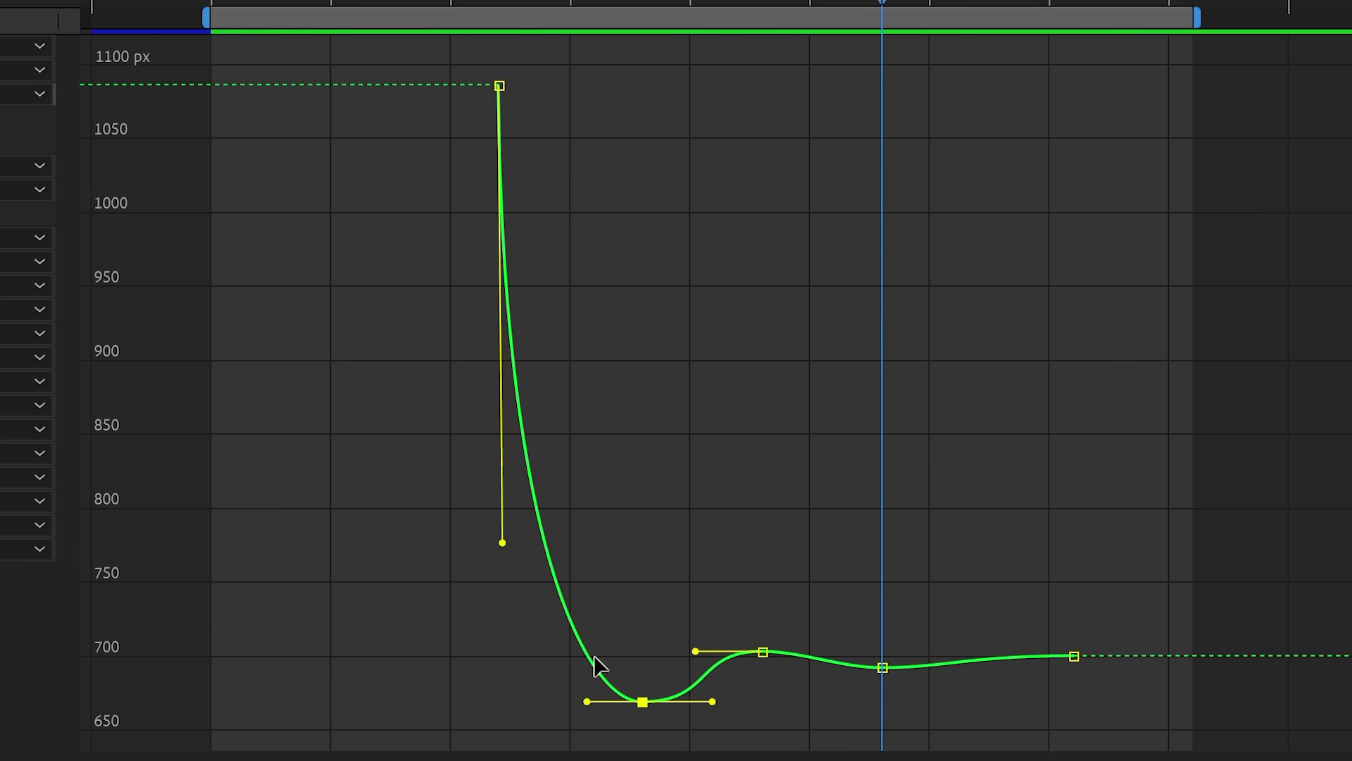
pyautogui.moveTo(589, 702); pyautogui.dragTo(581, 691)
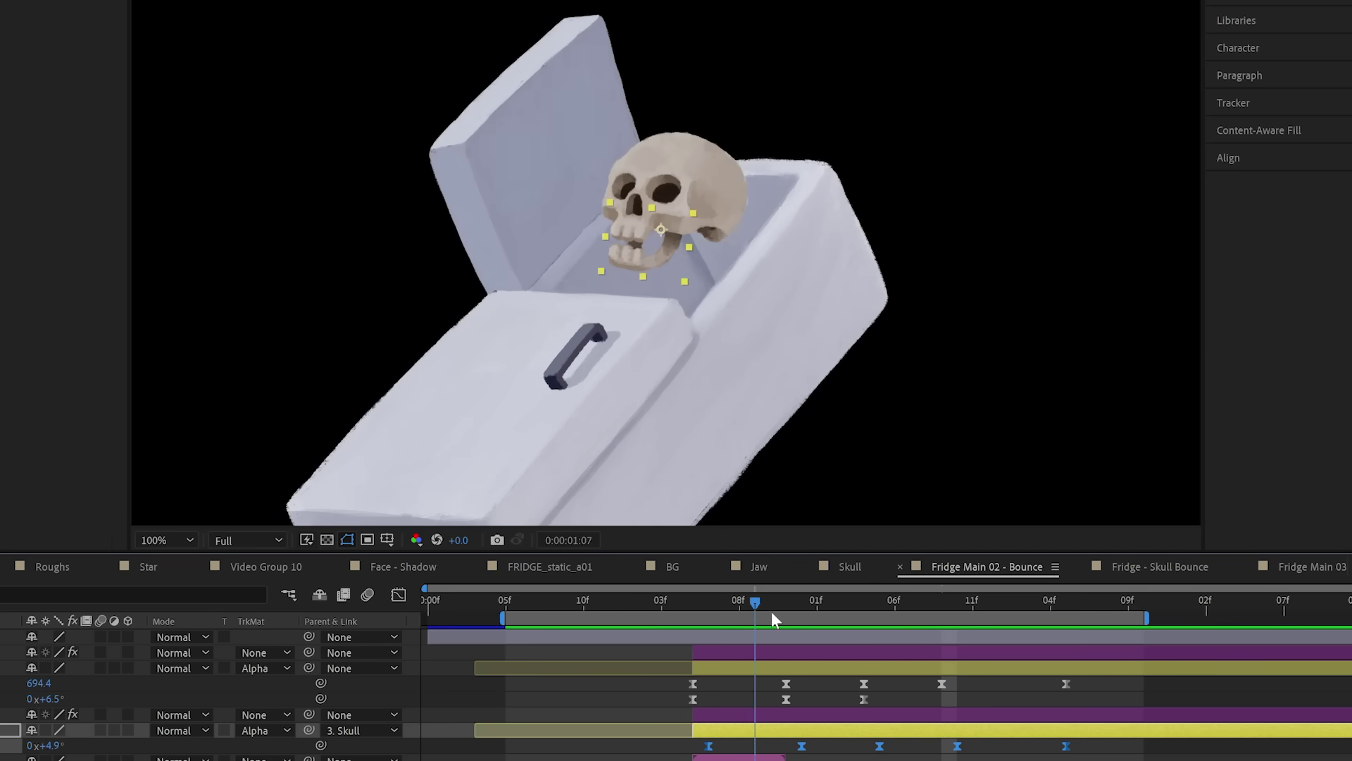
pyautogui.moveTo(773, 613); pyautogui.dragTo(865, 610)
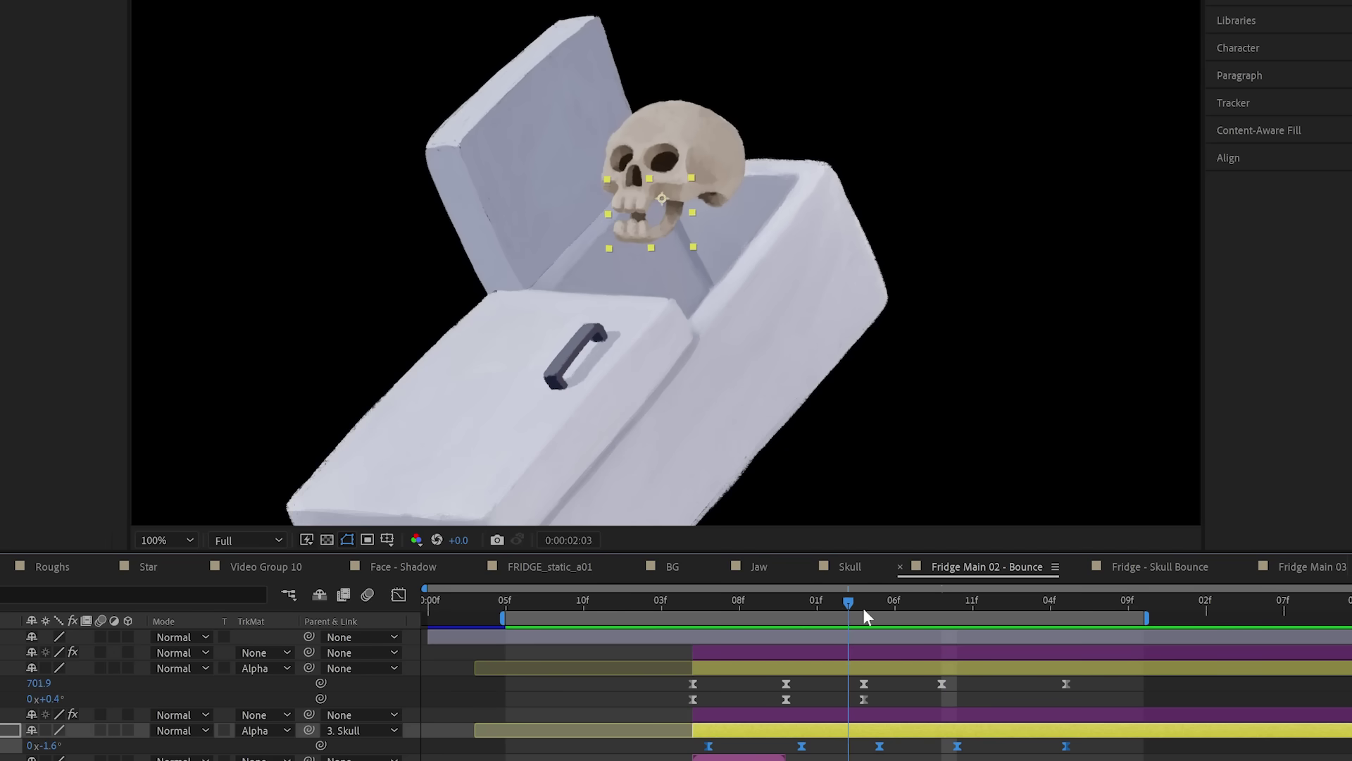
pyautogui.click(691, 603)
pyautogui.press('space')
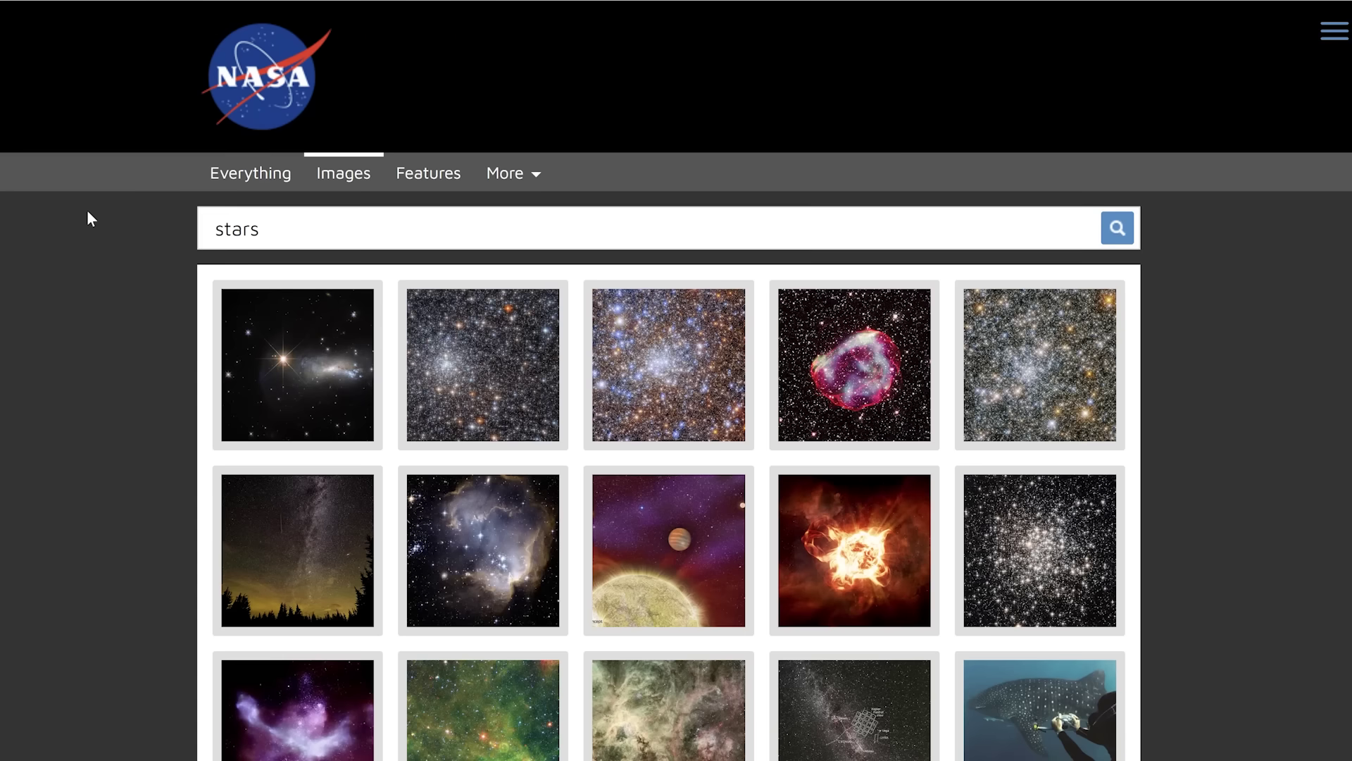
# Step: Open the Hubble Observes a Glittering Gathering of Stars image from the stars results
pyautogui.scroll(-1, 200, 257)
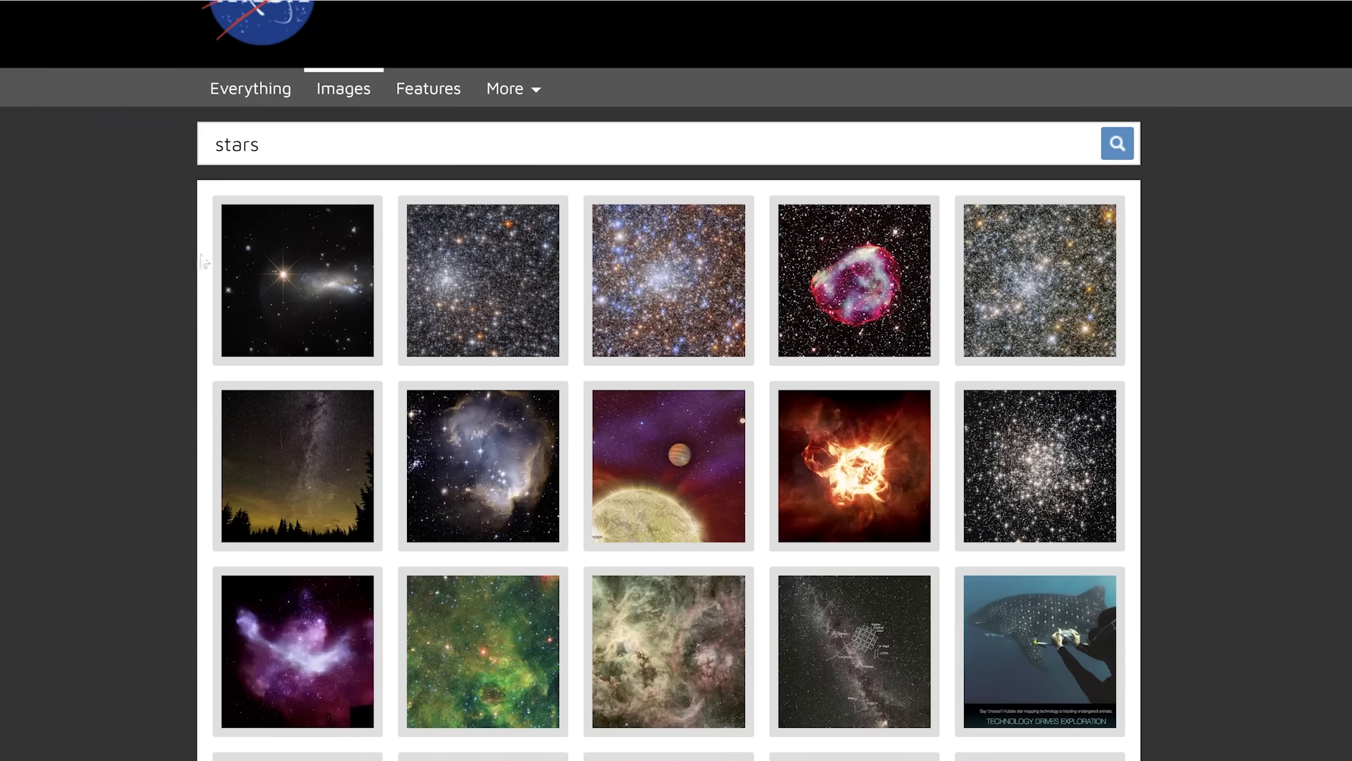
pyautogui.click(533, 284)
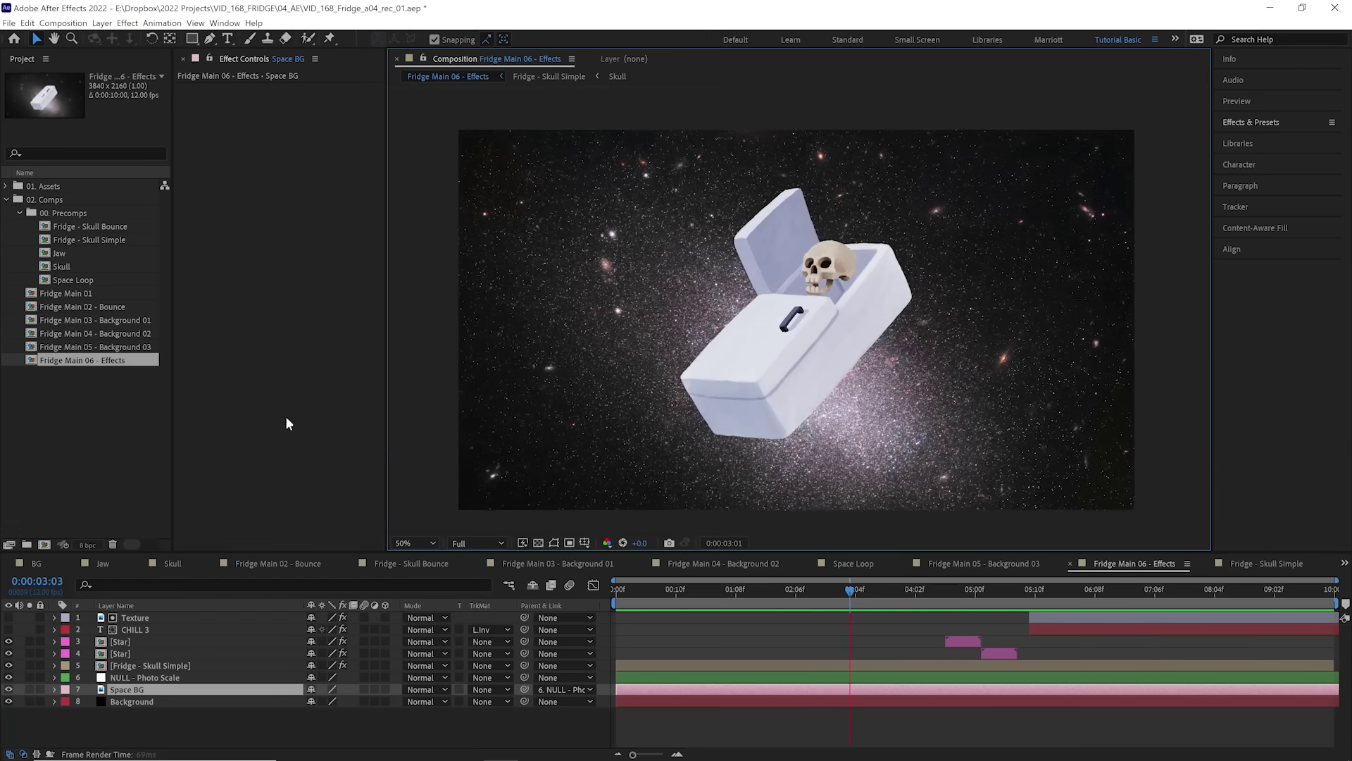
# Step: Add a 25% Drop Shadow to the Skull layer inside Fridge - Skull Simple
pyautogui.doubleClick(661, 664)
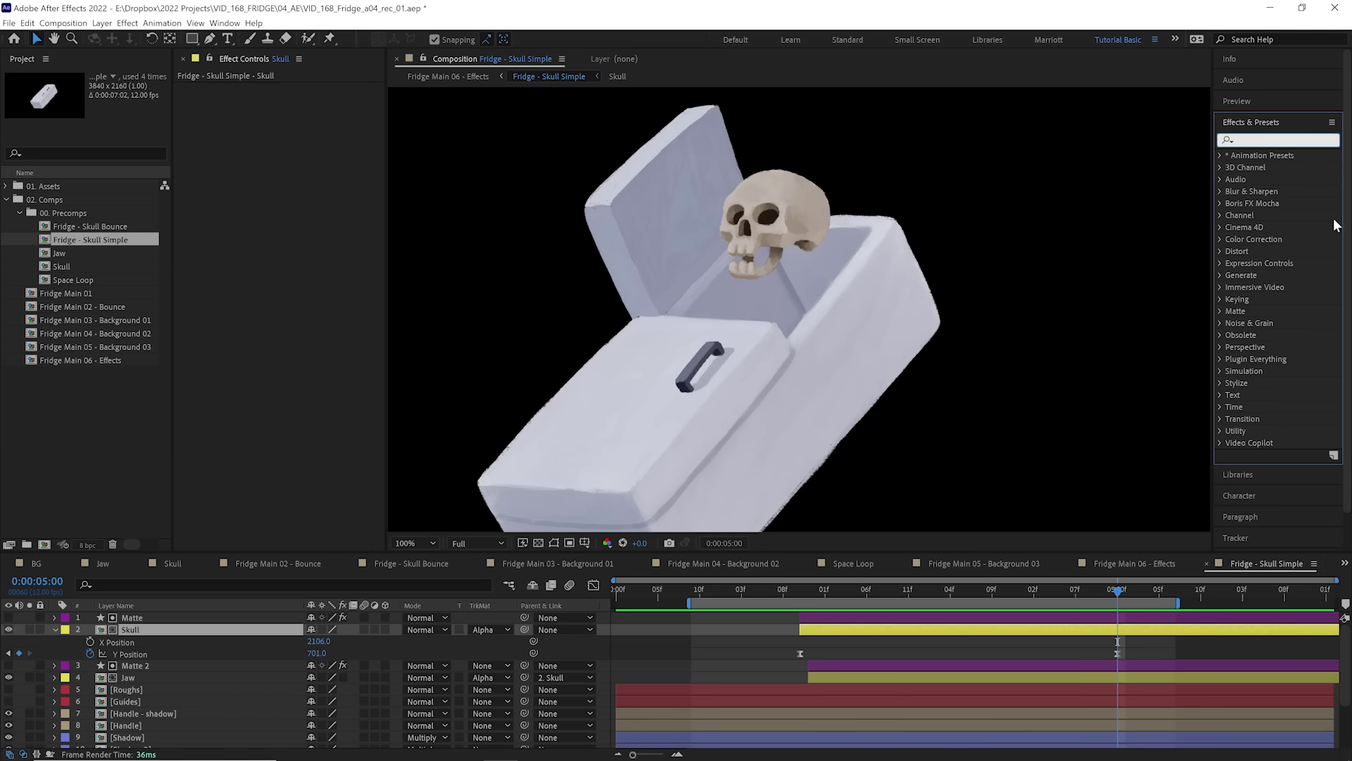
pyautogui.write('drop')
pyautogui.moveTo(1288, 310); pyautogui.dragTo(477, 179)
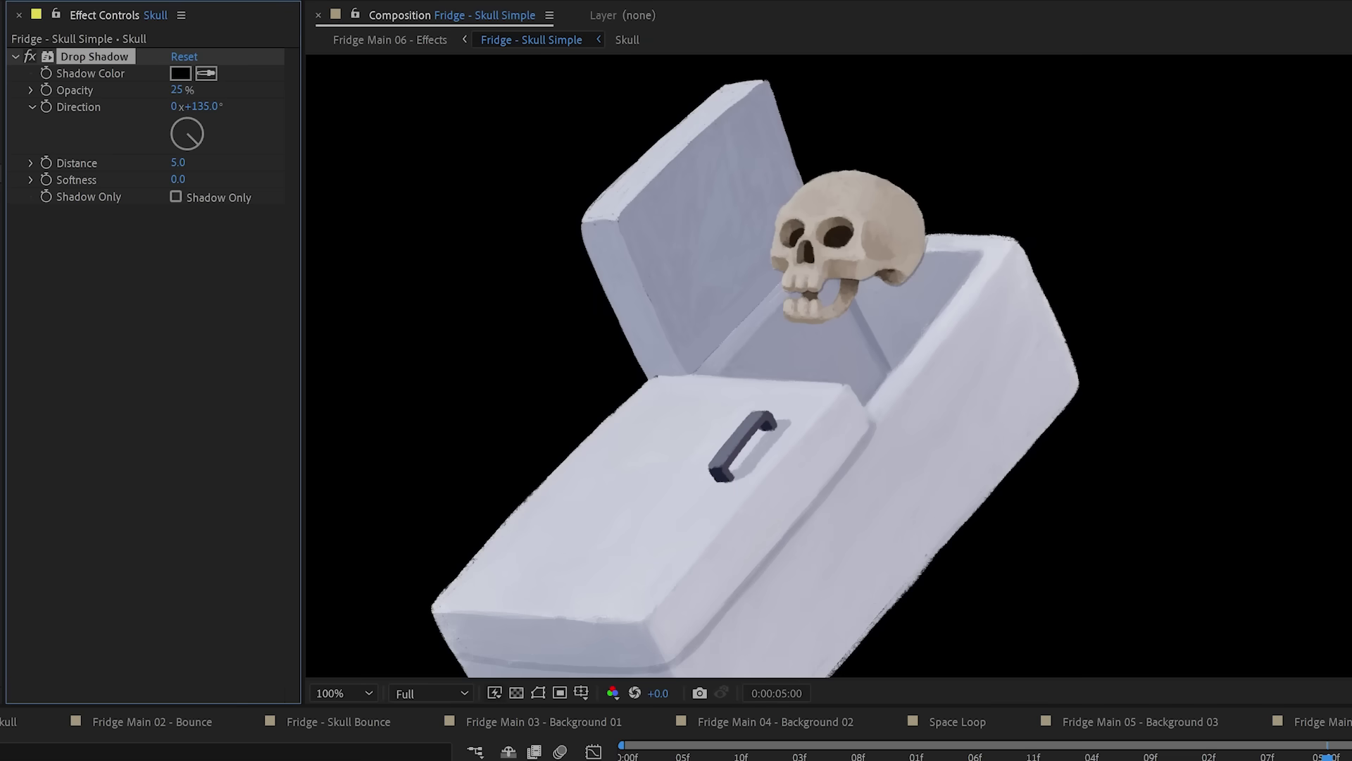
pyautogui.click(1310, 721)
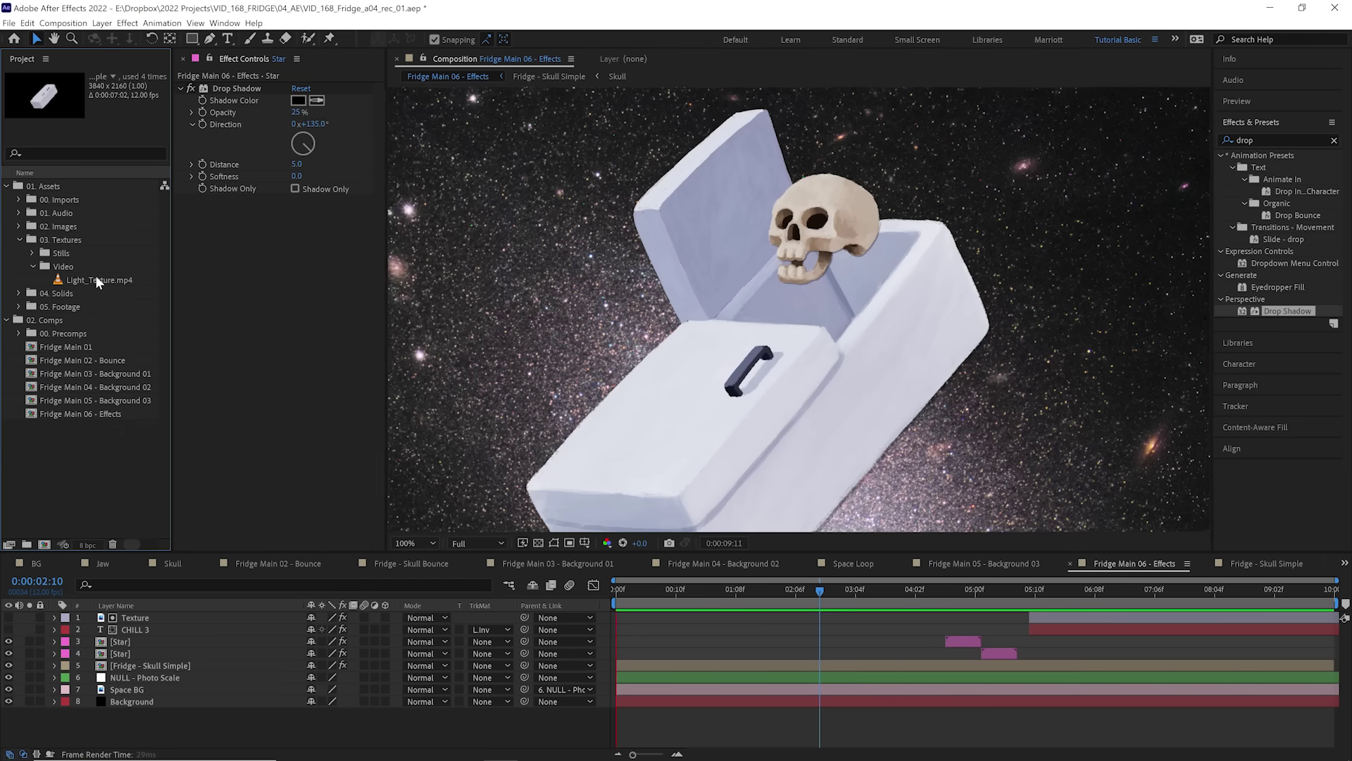
# Step: Add Light_Texture.mp4 as the top layer and steepen its Curves for contrast
pyautogui.moveTo(96, 278); pyautogui.dragTo(853, 392)
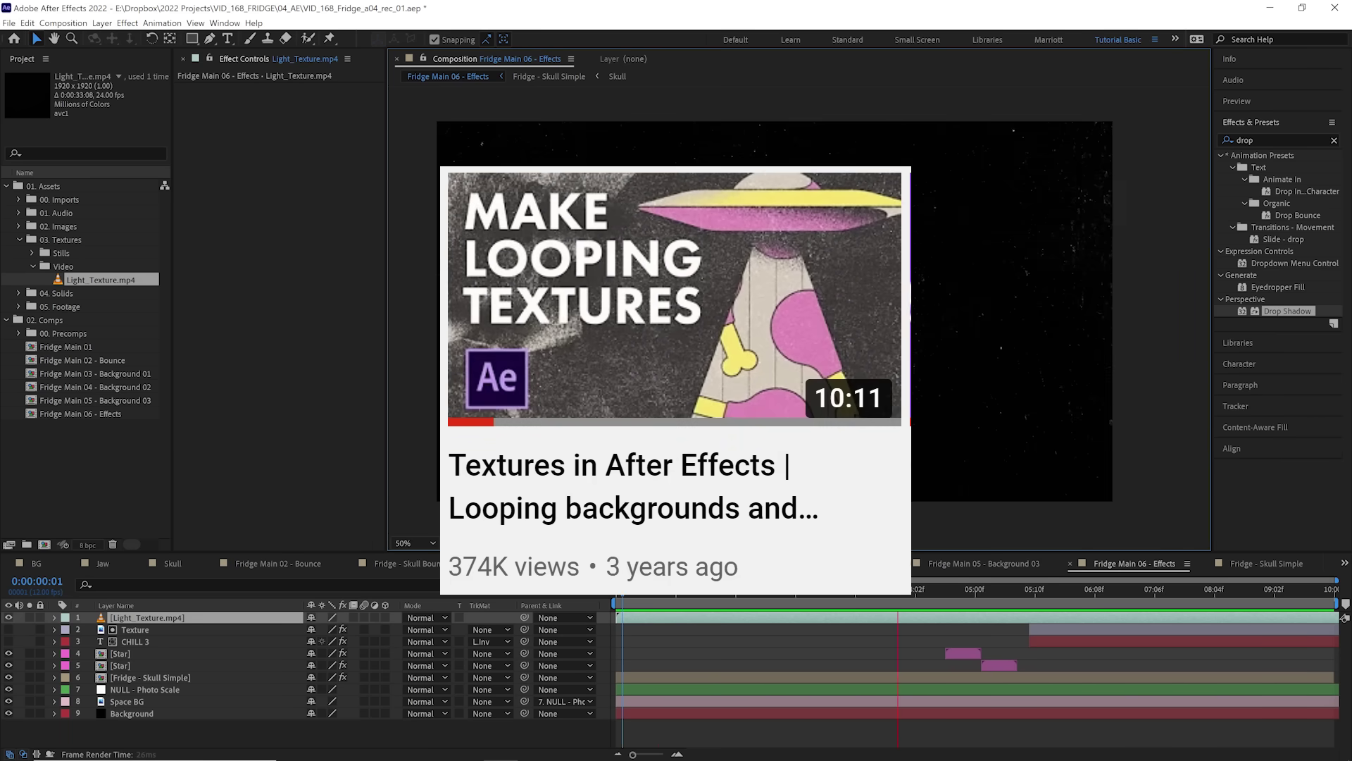
pyautogui.doubleClick(1261, 140)
pyautogui.write('curves')
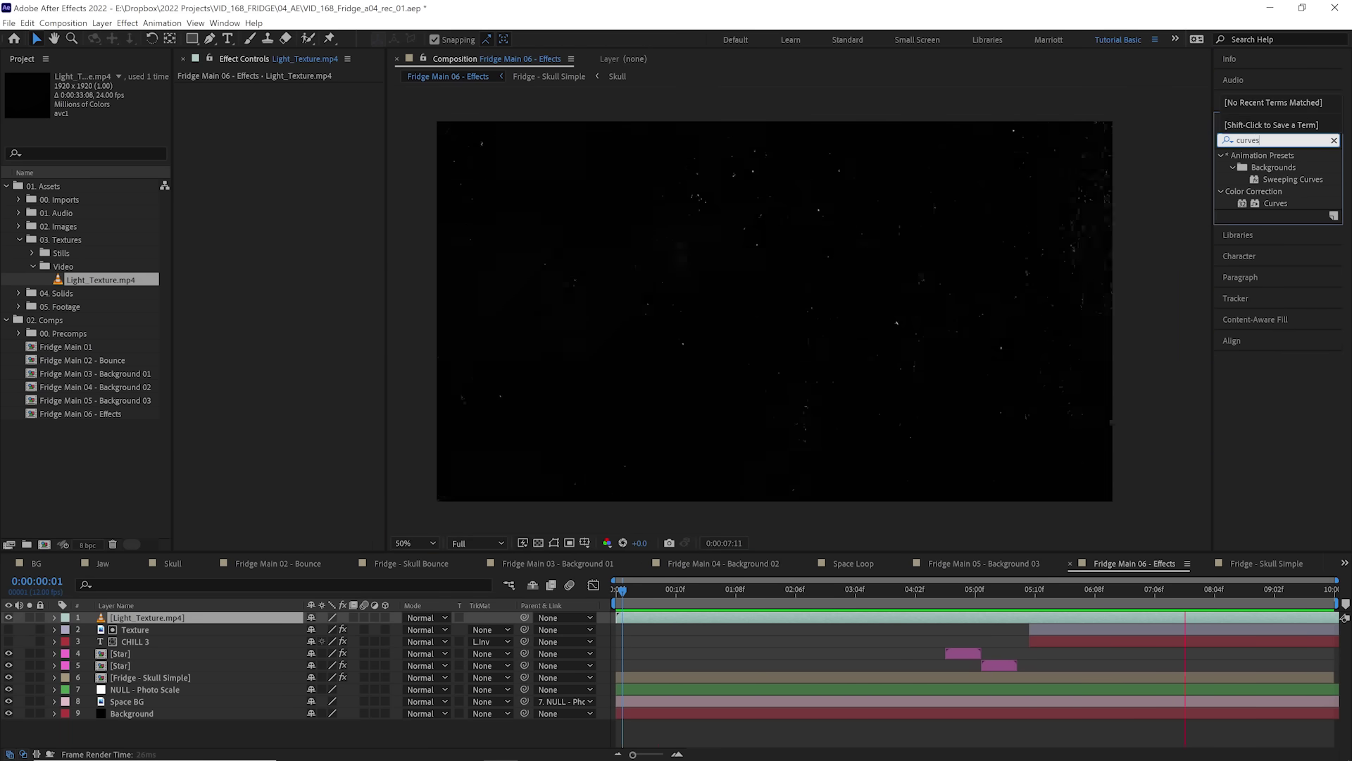
pyautogui.moveTo(1276, 203); pyautogui.dragTo(371, 153)
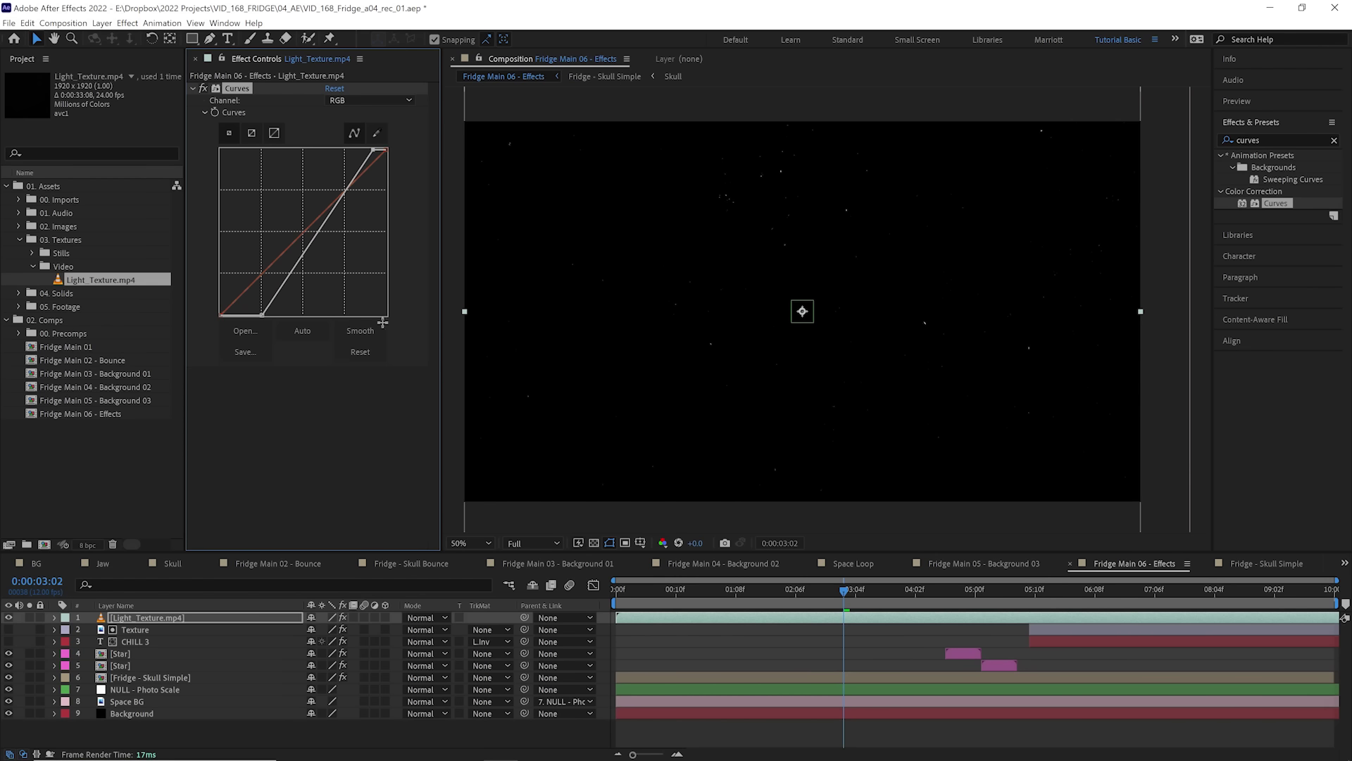
# Step: Set the texture layer's blend mode to Screen and reveal its Opacity
pyautogui.click(426, 618)
pyautogui.click(433, 245)
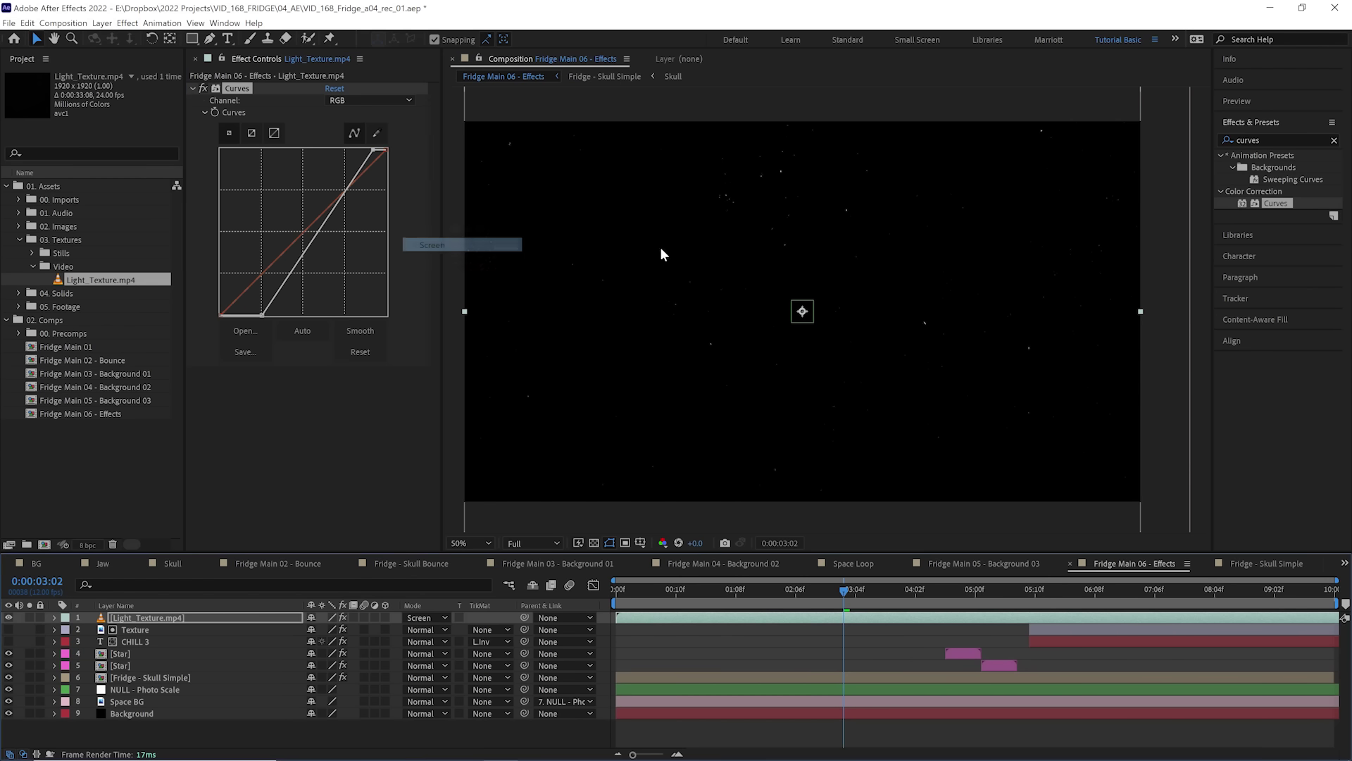
pyautogui.press('t')
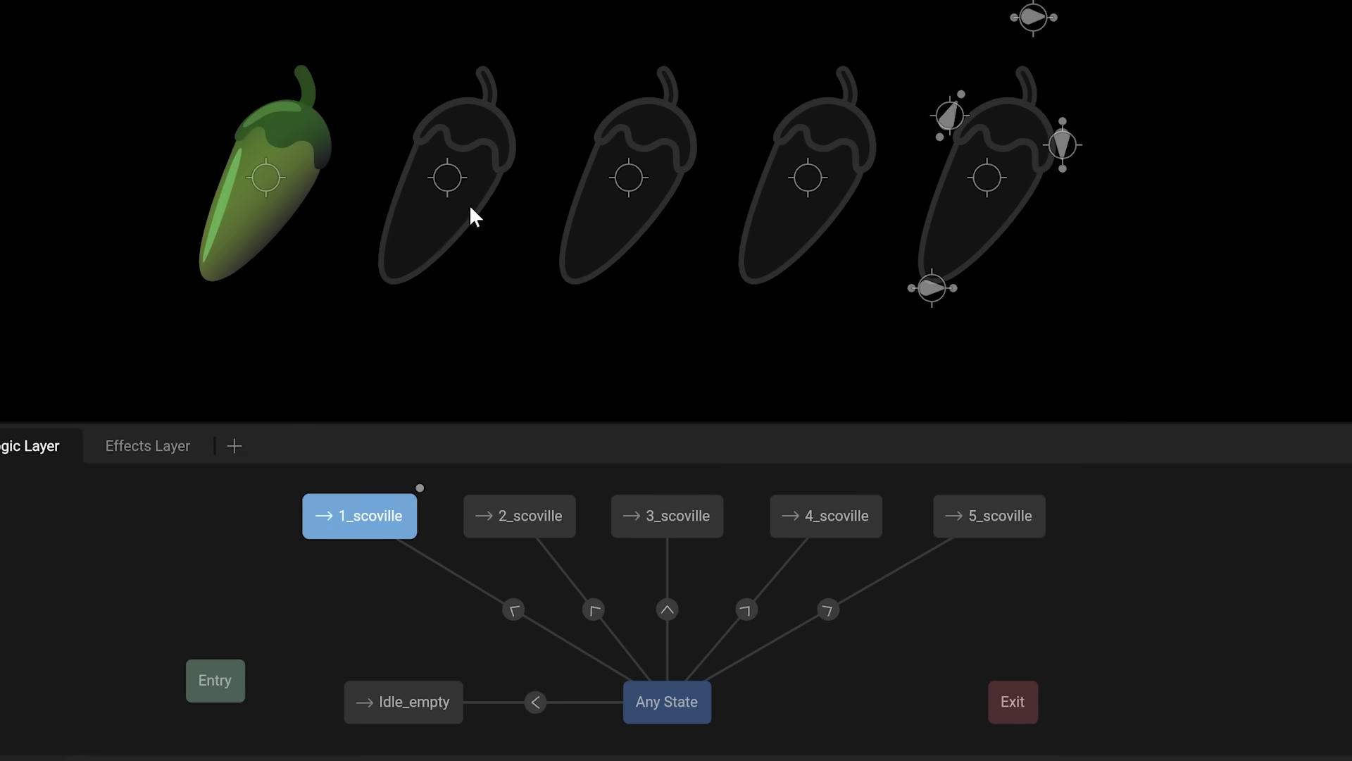
# Step: Cycle the pepper through scoville states 2 to 5 and connect Any State to Exit
pyautogui.click(466, 178)
pyautogui.click(627, 176)
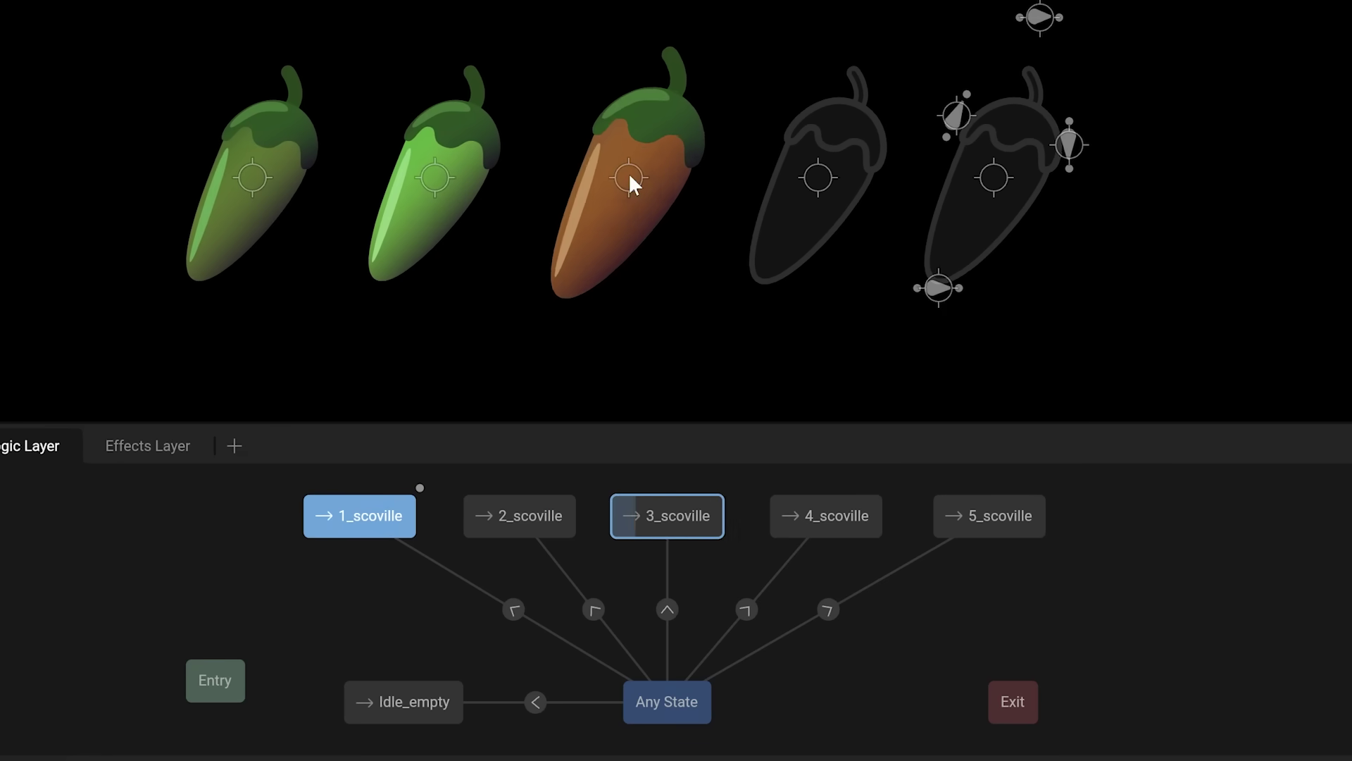
pyautogui.click(812, 184)
pyautogui.click(983, 198)
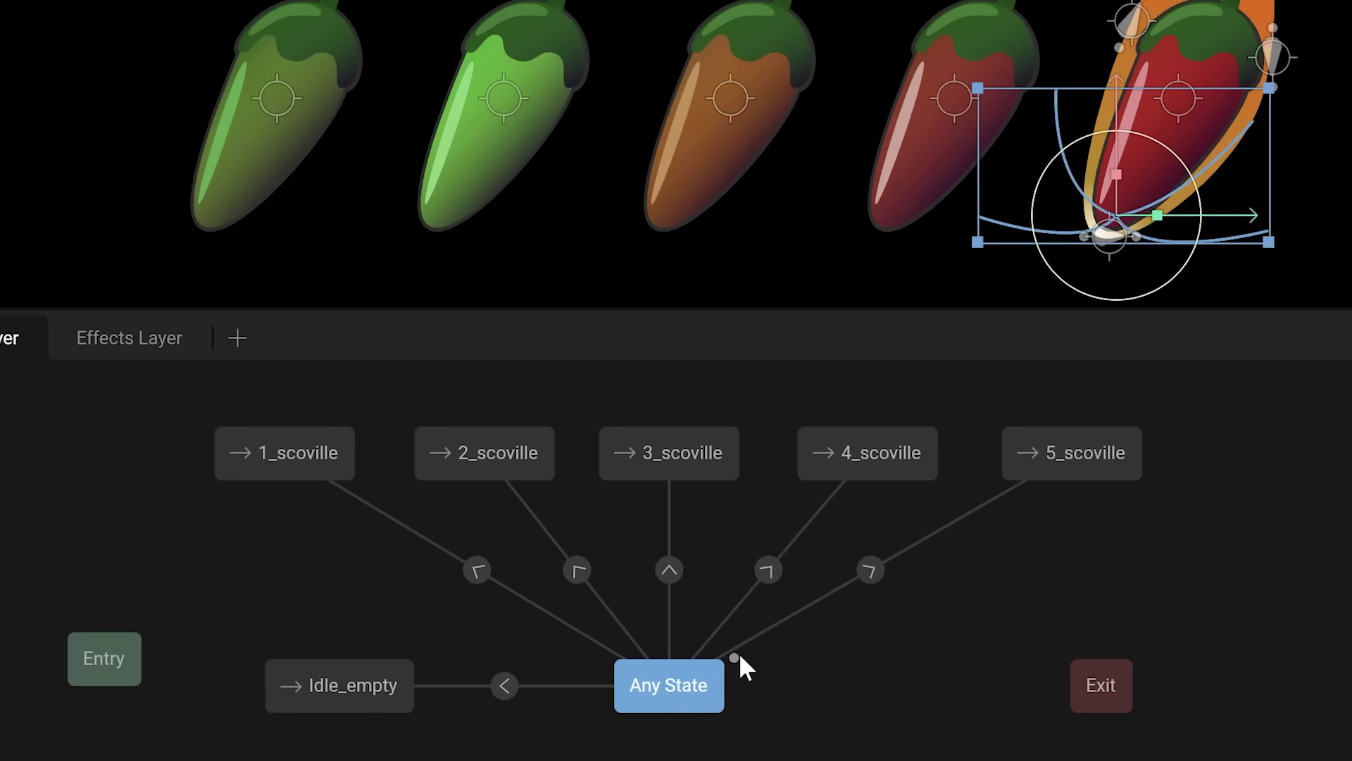
pyautogui.moveTo(734, 659); pyautogui.dragTo(1078, 607)
pyautogui.moveTo(1091, 689); pyautogui.dragTo(1090, 690)
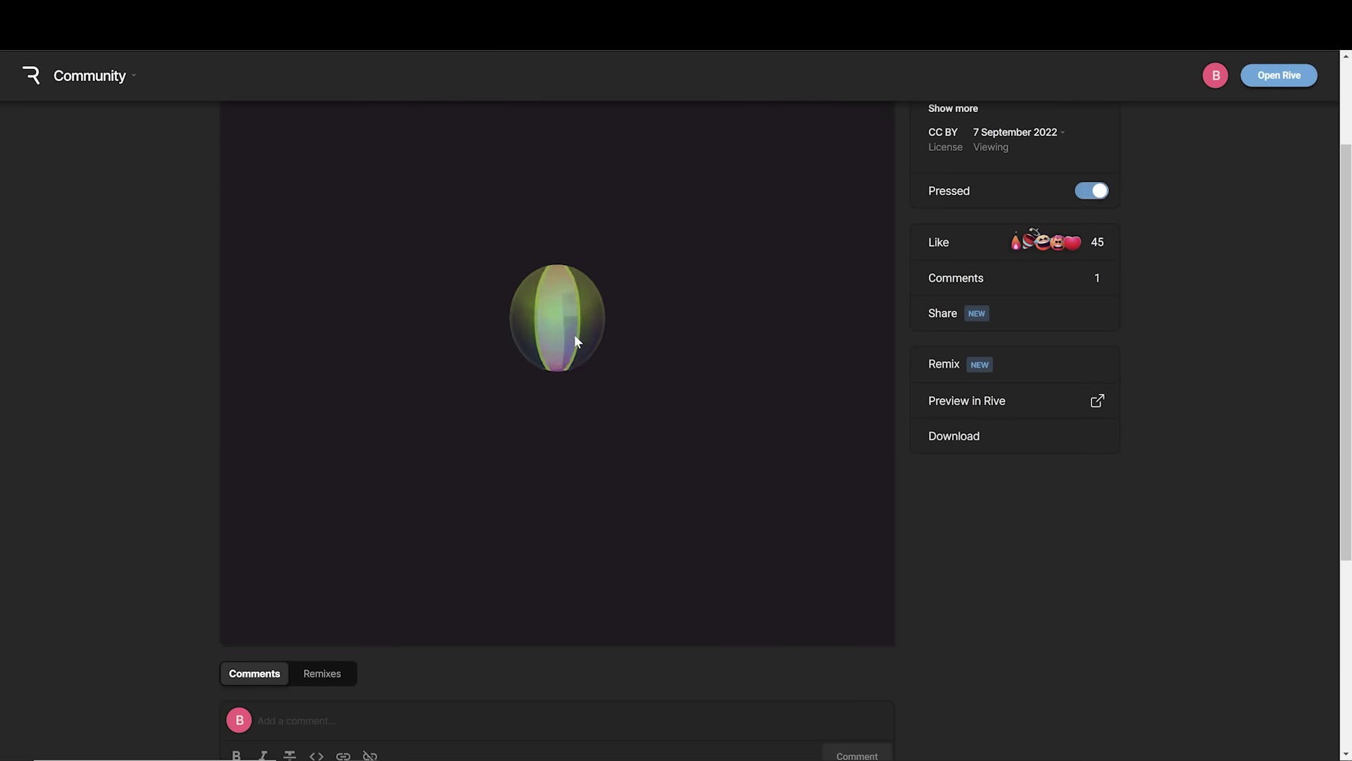
# Step: Toggle the Eye Icon preview off and back on
pyautogui.scroll(3, 415, 372)
pyautogui.click(537, 466)
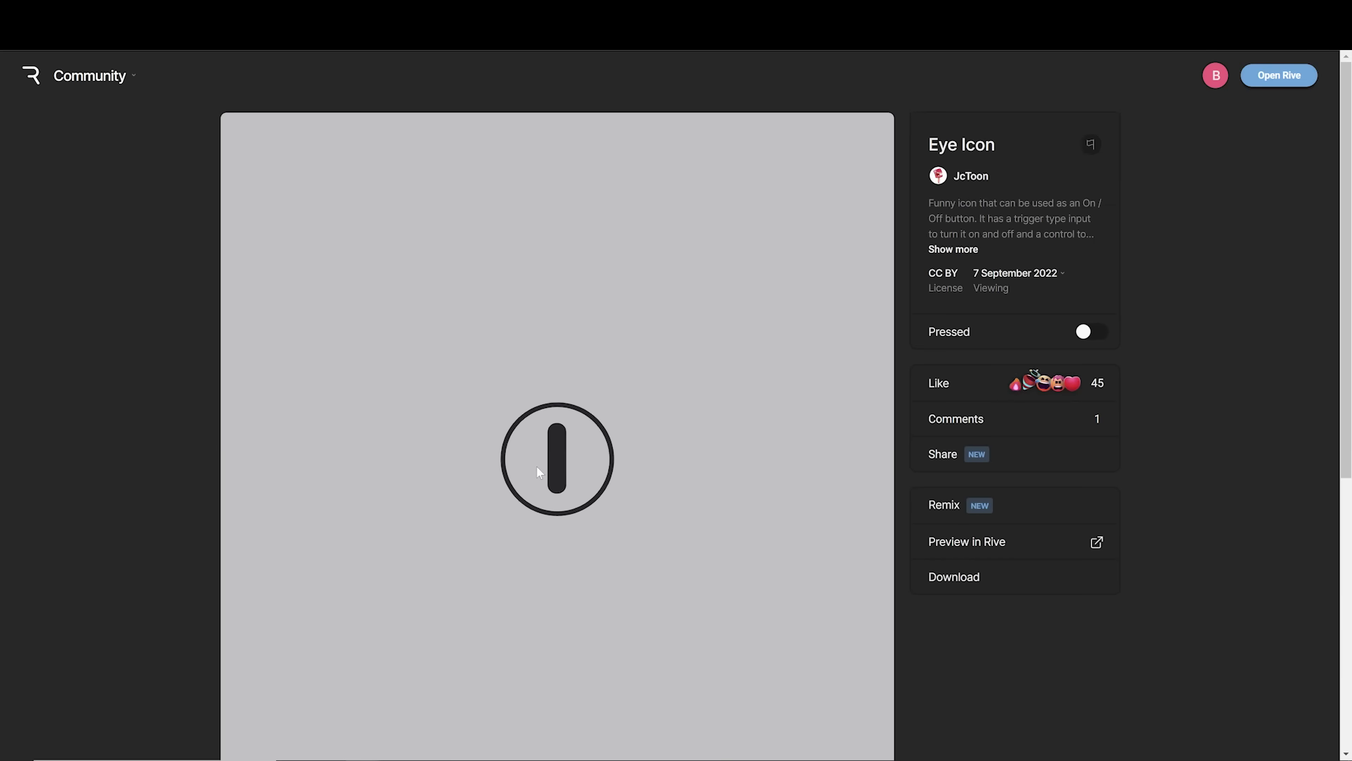
pyautogui.click(586, 471)
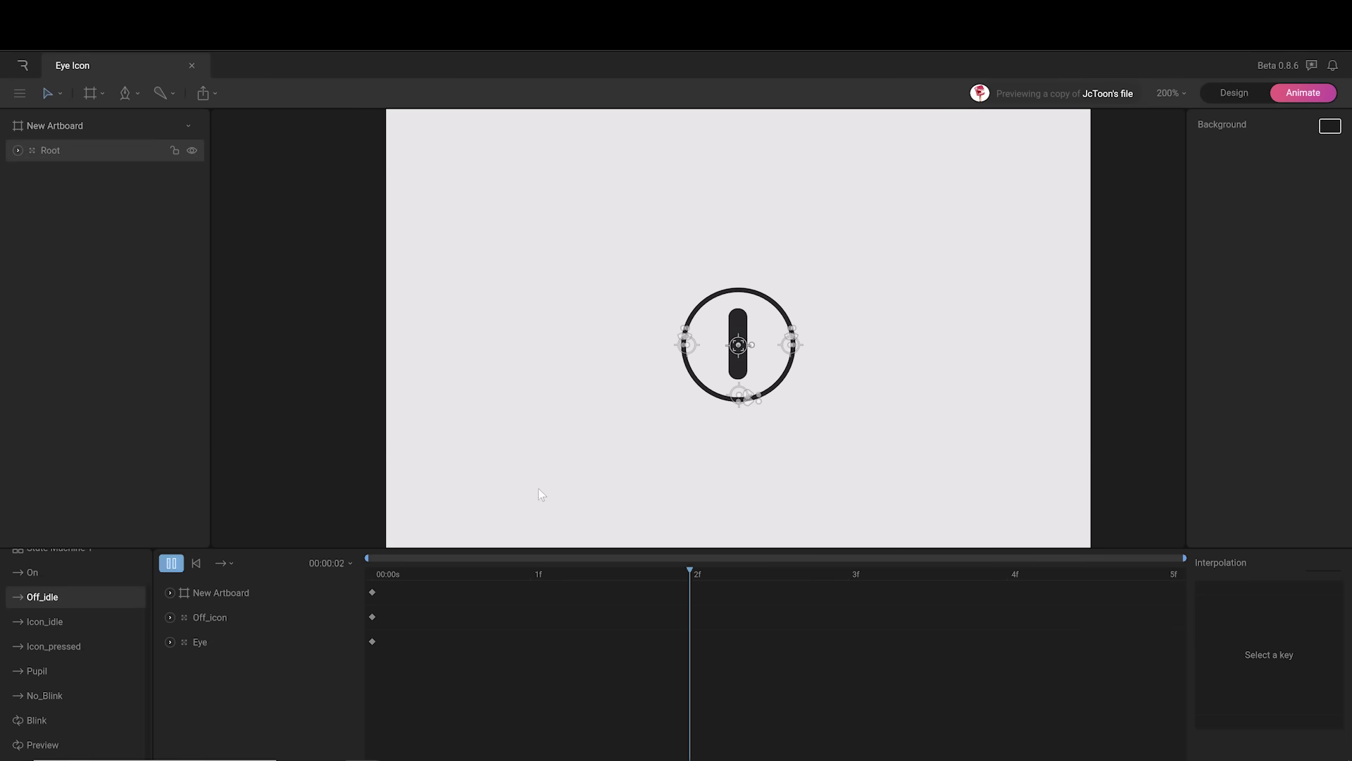
# Step: Inspect the Blink animation and its transition, then toggle the eye's blink in preview
pyautogui.click(36, 719)
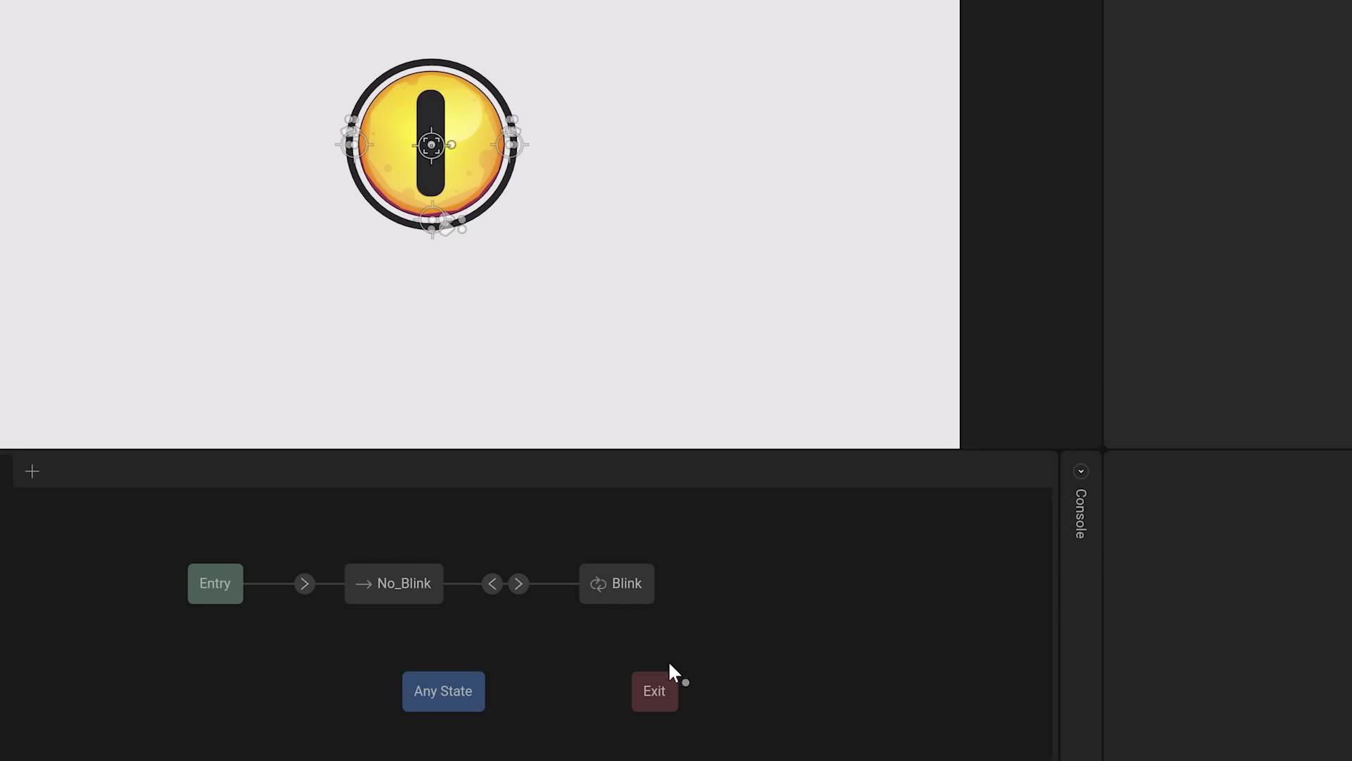
pyautogui.click(492, 583)
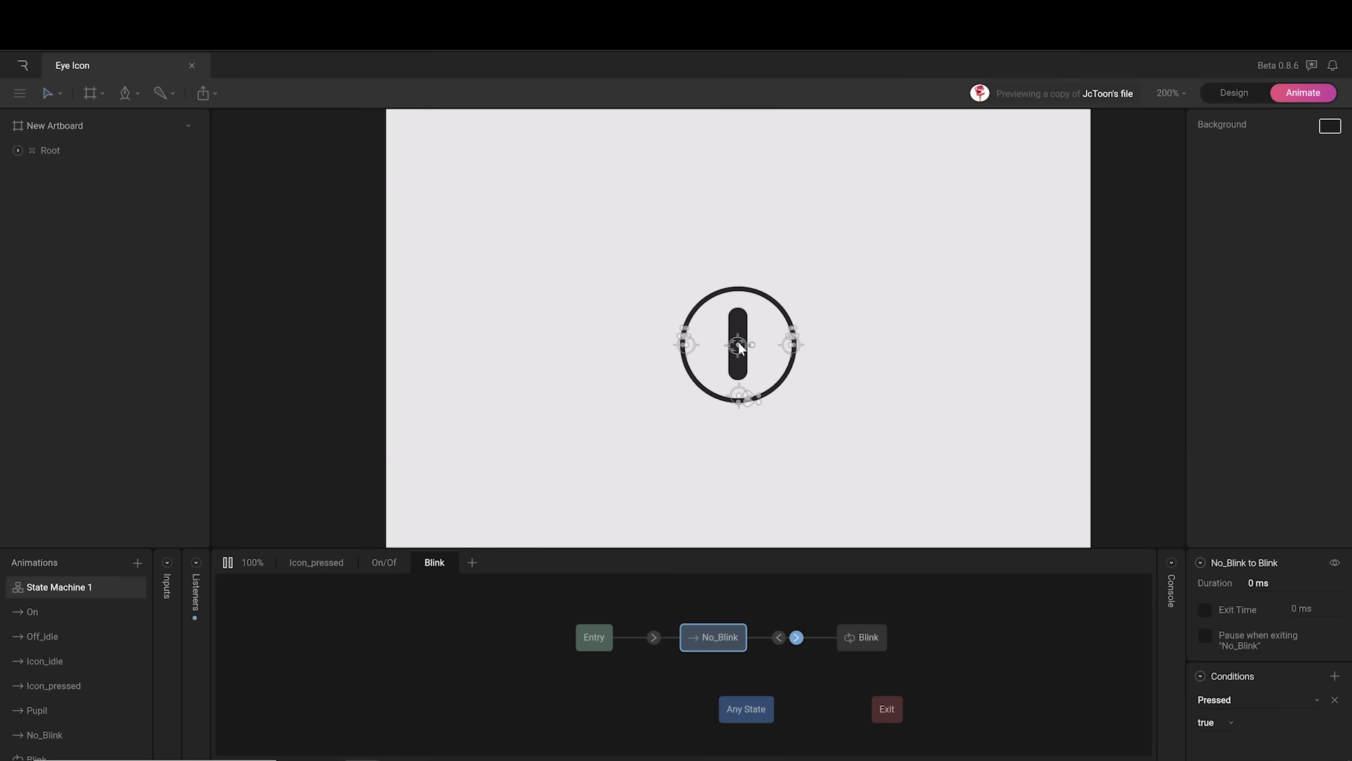
pyautogui.click(741, 347)
pyautogui.click(741, 347)
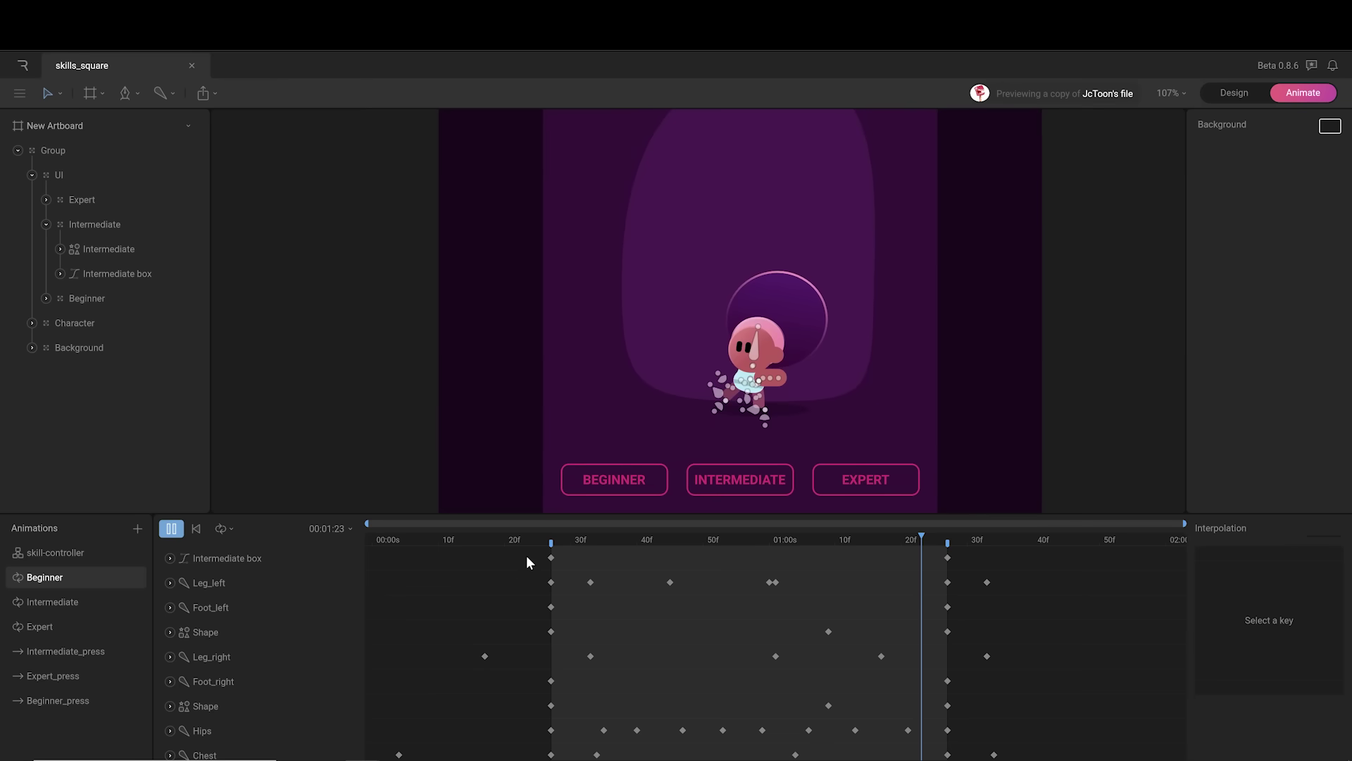
# Step: Preview the Intermediate, Expert and Beginner skill-button poses via the state machine
pyautogui.click(45, 603)
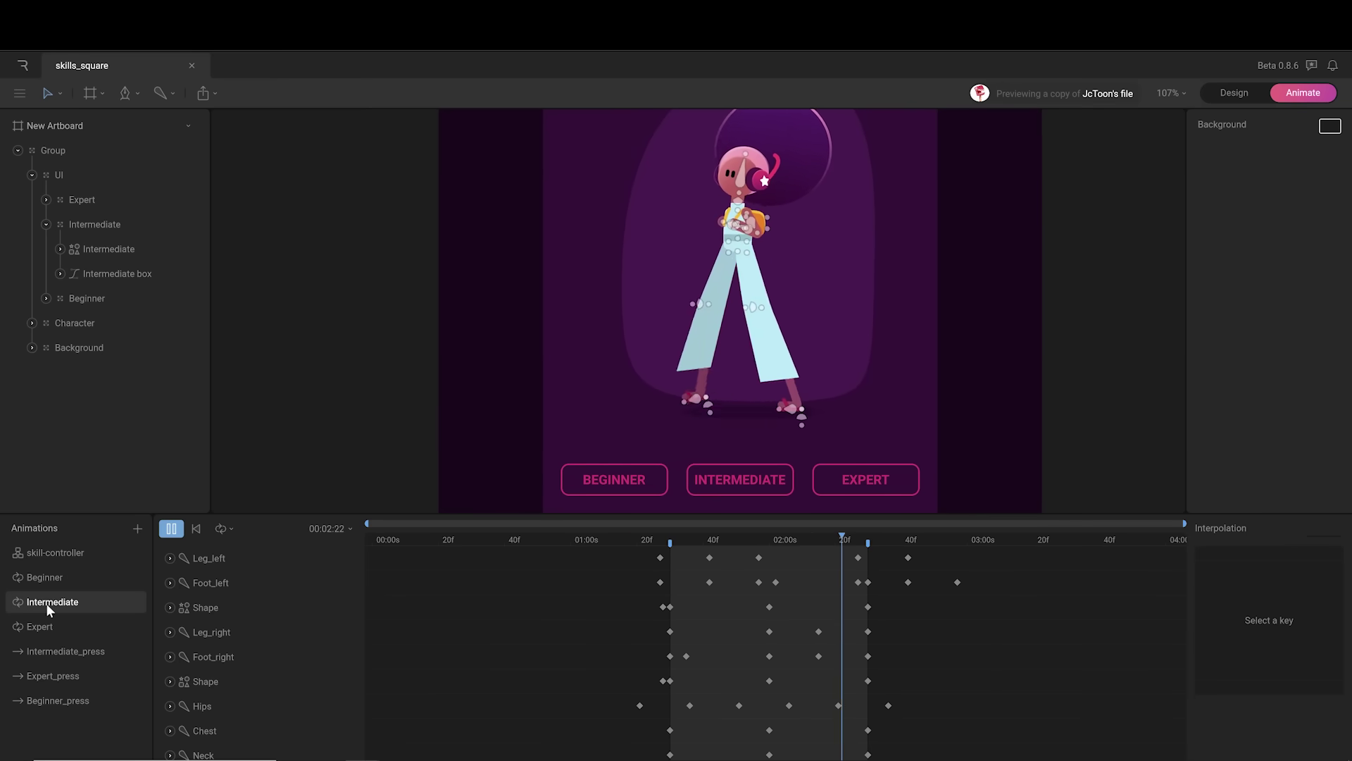
pyautogui.click(42, 626)
pyautogui.click(78, 557)
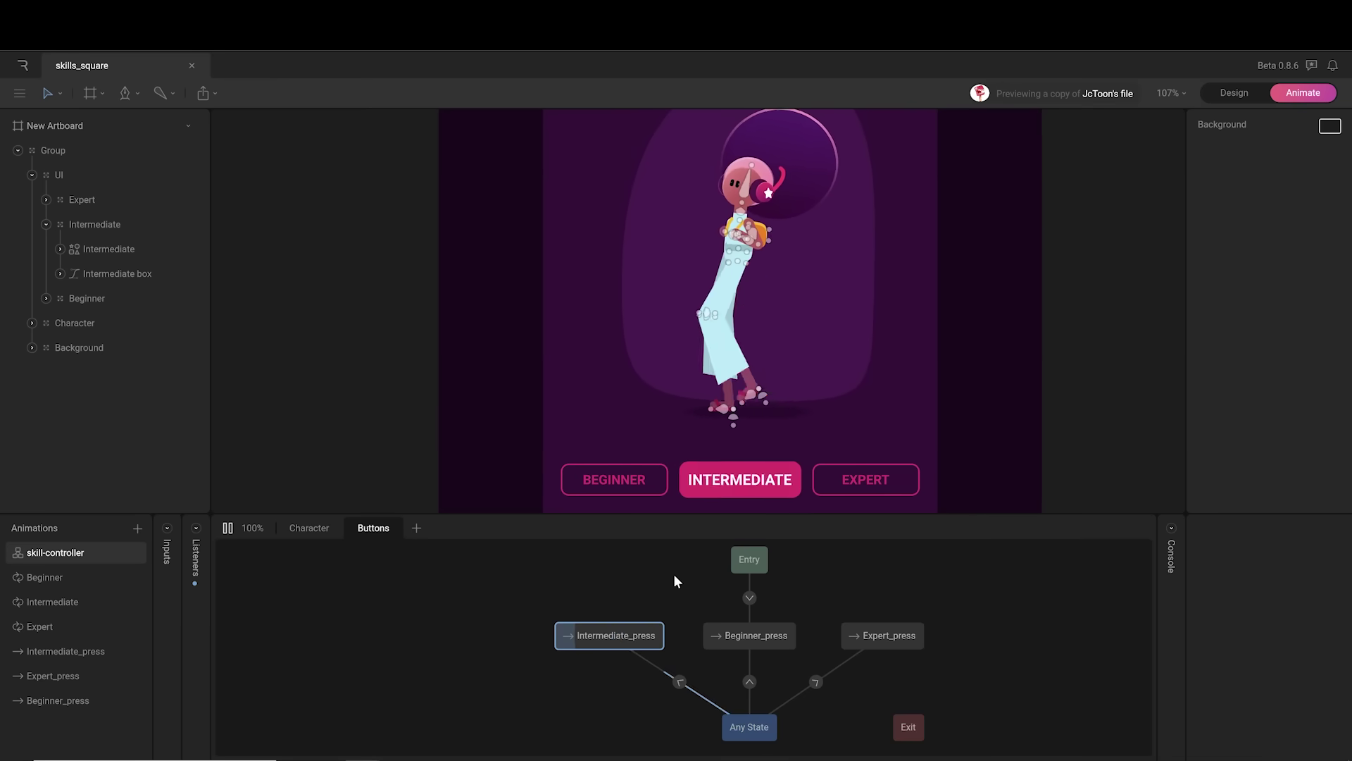
pyautogui.click(836, 476)
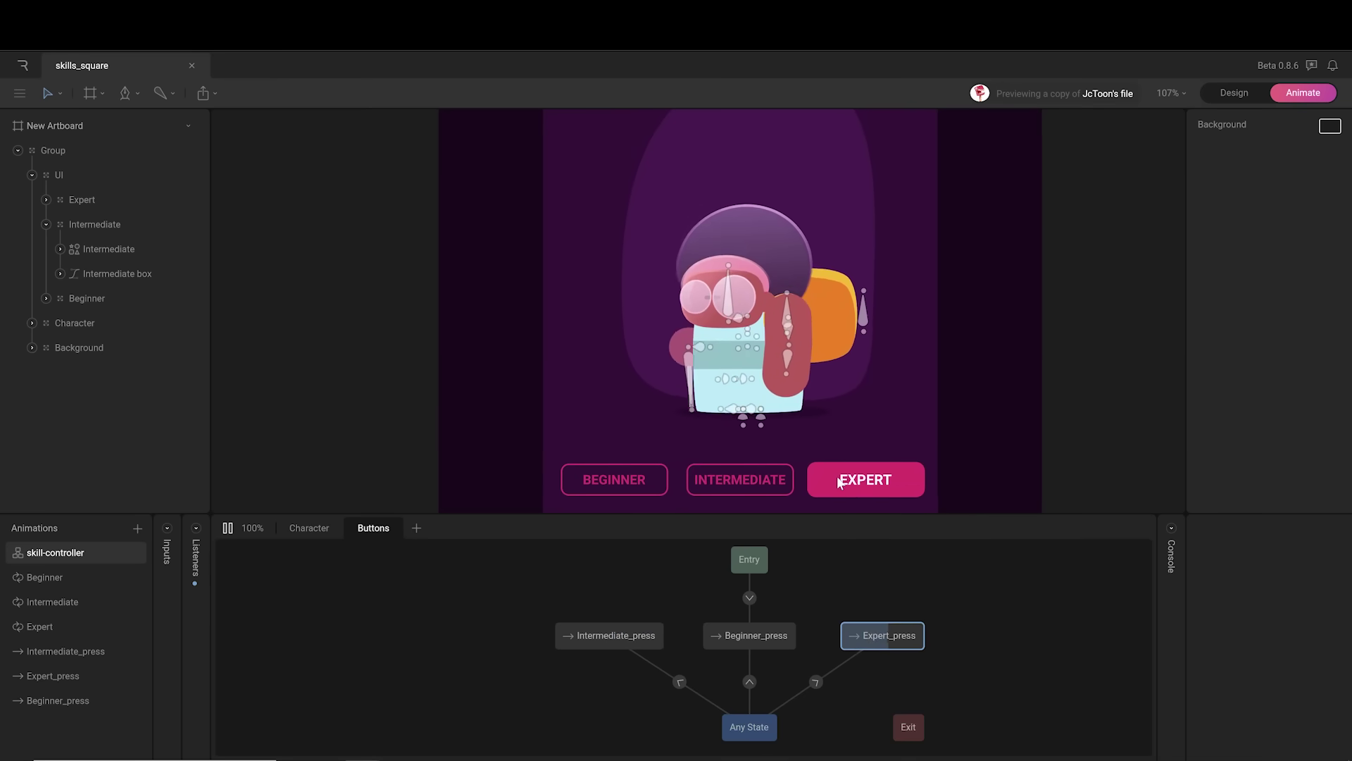
pyautogui.click(627, 479)
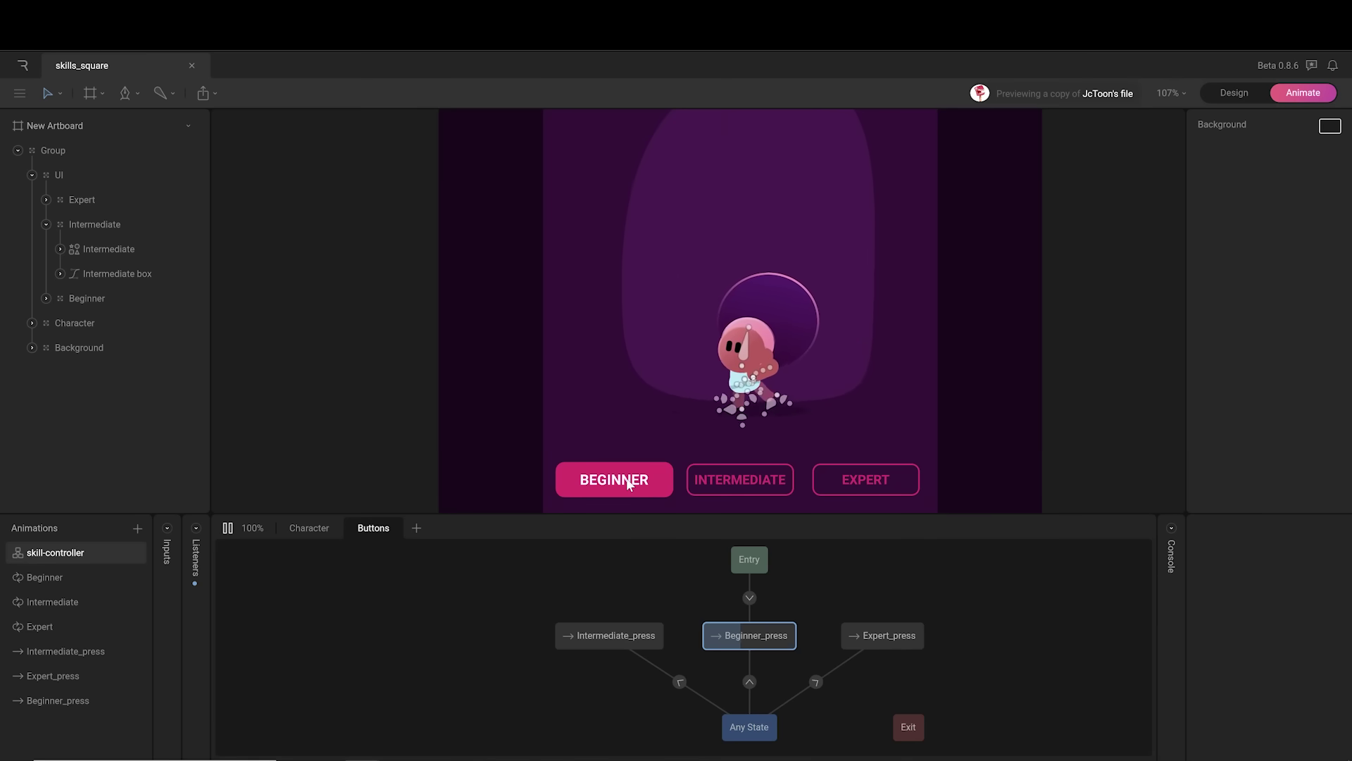
pyautogui.click(731, 479)
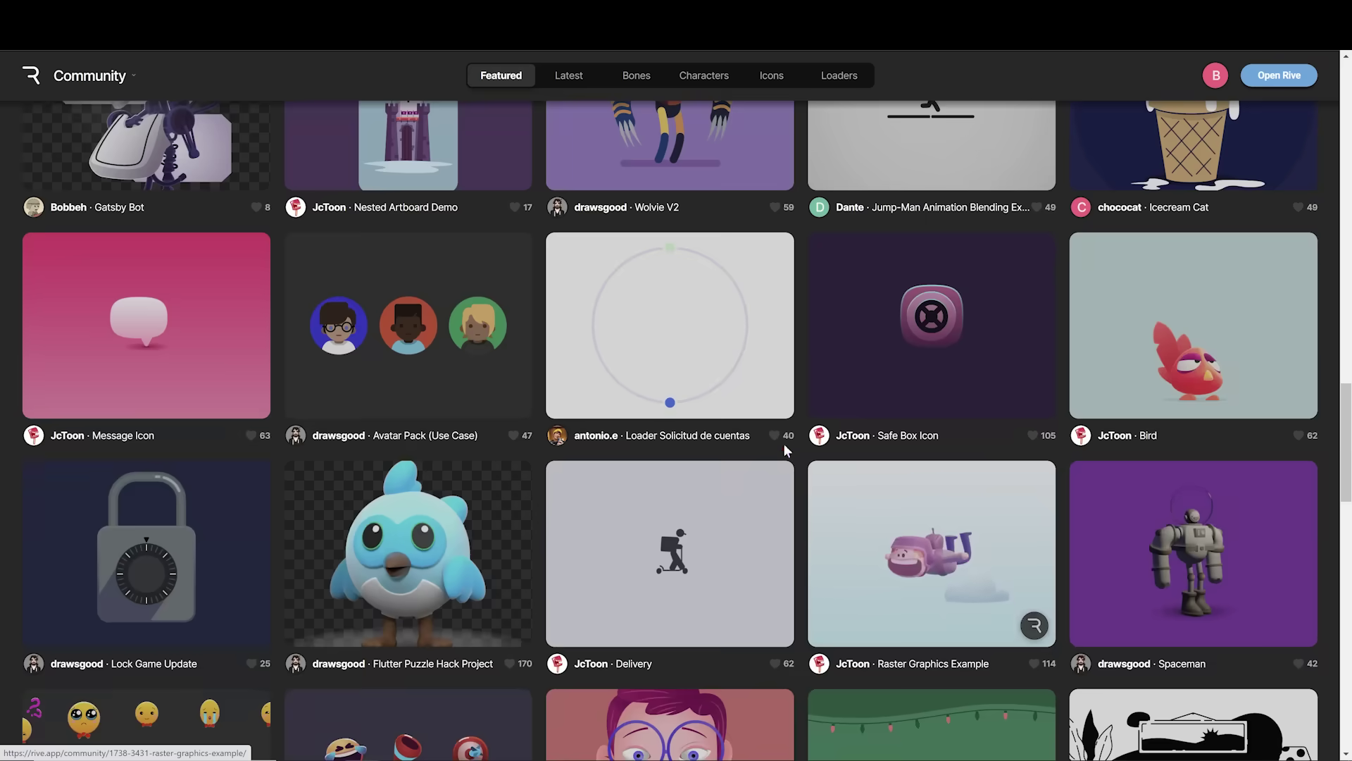
# Step: Open the Newsletter Bot community file in Rive and play its state machine
pyautogui.scroll(5, 751, 434)
pyautogui.scroll(4, 751, 433)
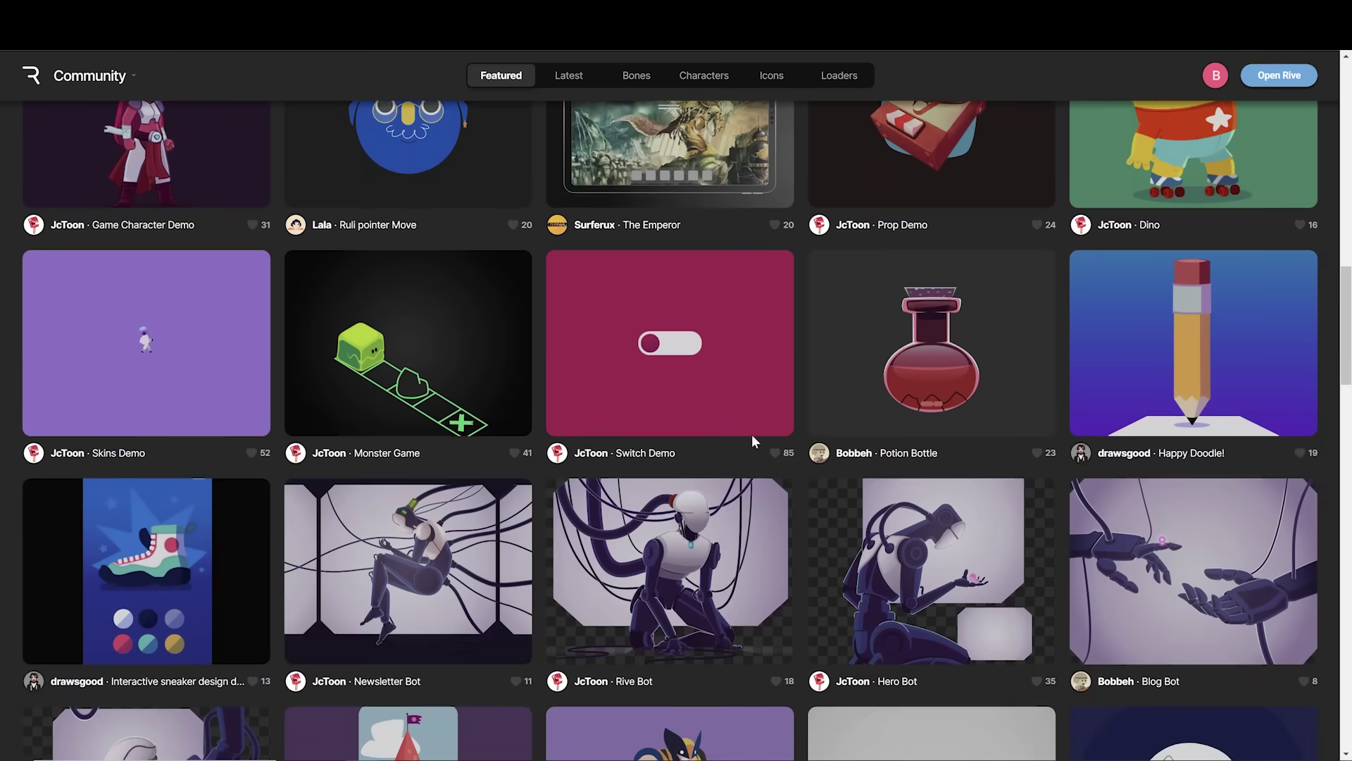
pyautogui.scroll(-3, 710, 544)
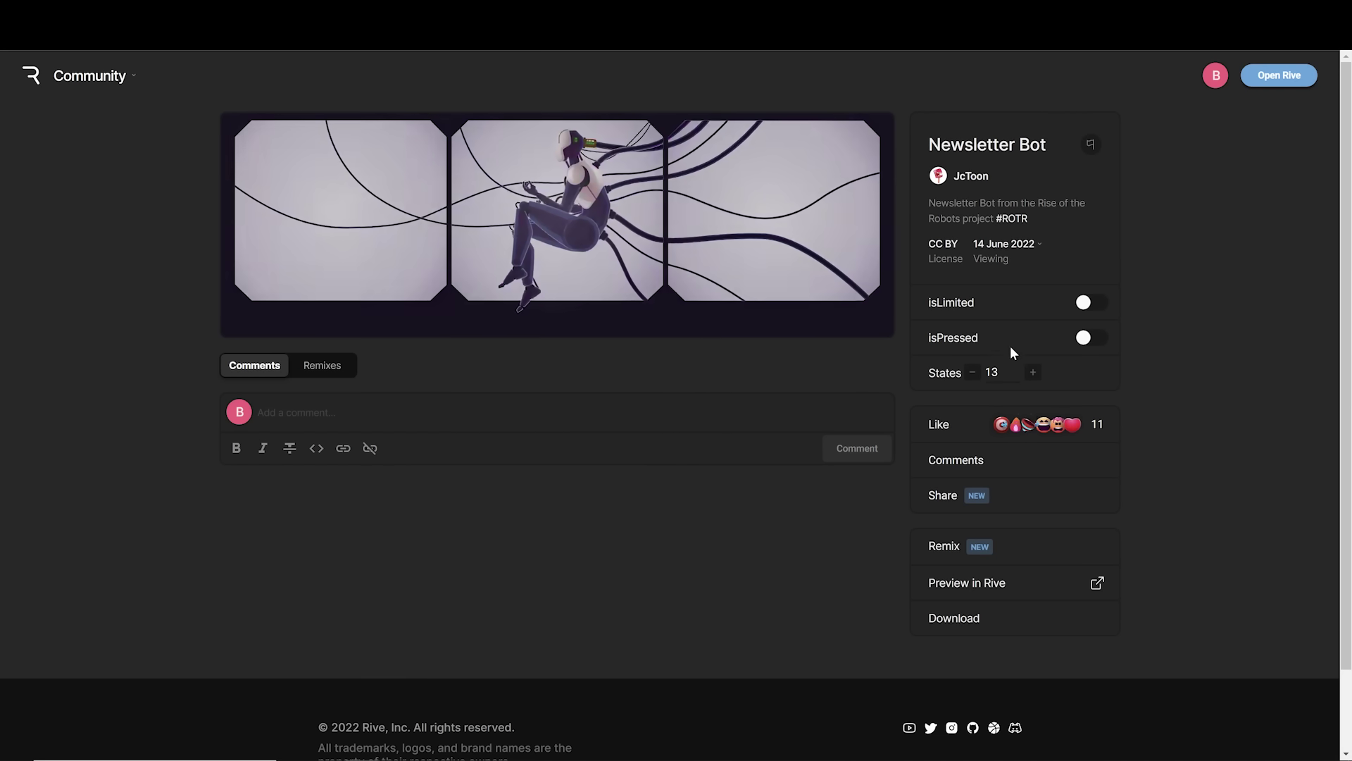
pyautogui.click(418, 373)
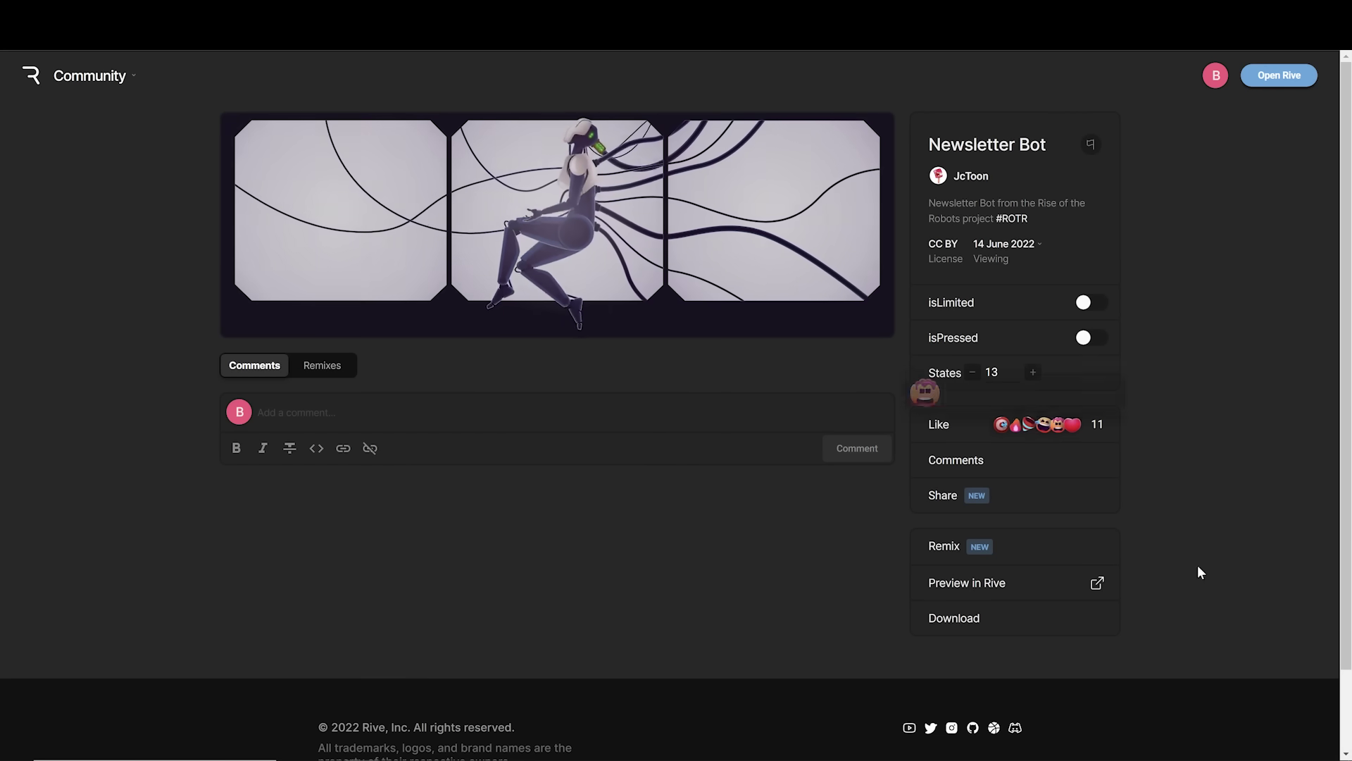
pyautogui.click(1000, 586)
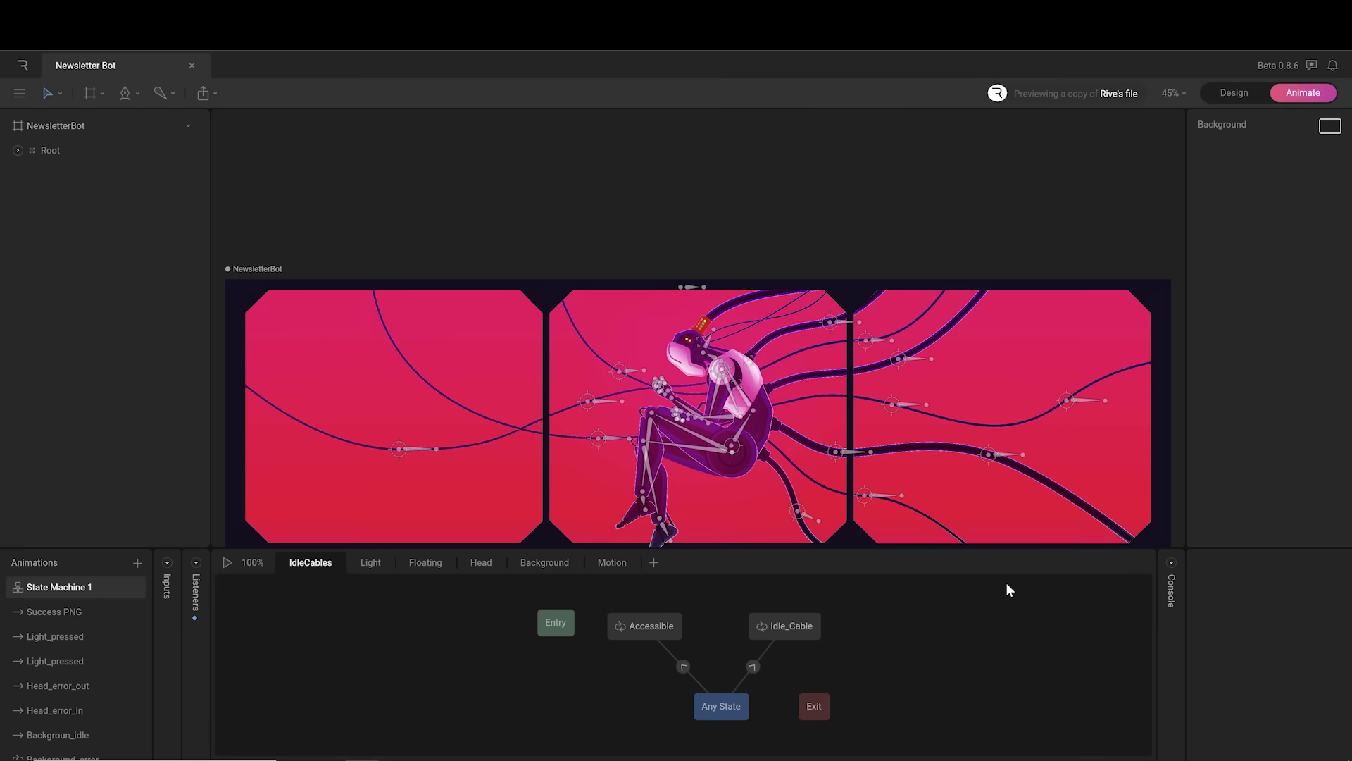
pyautogui.click(227, 562)
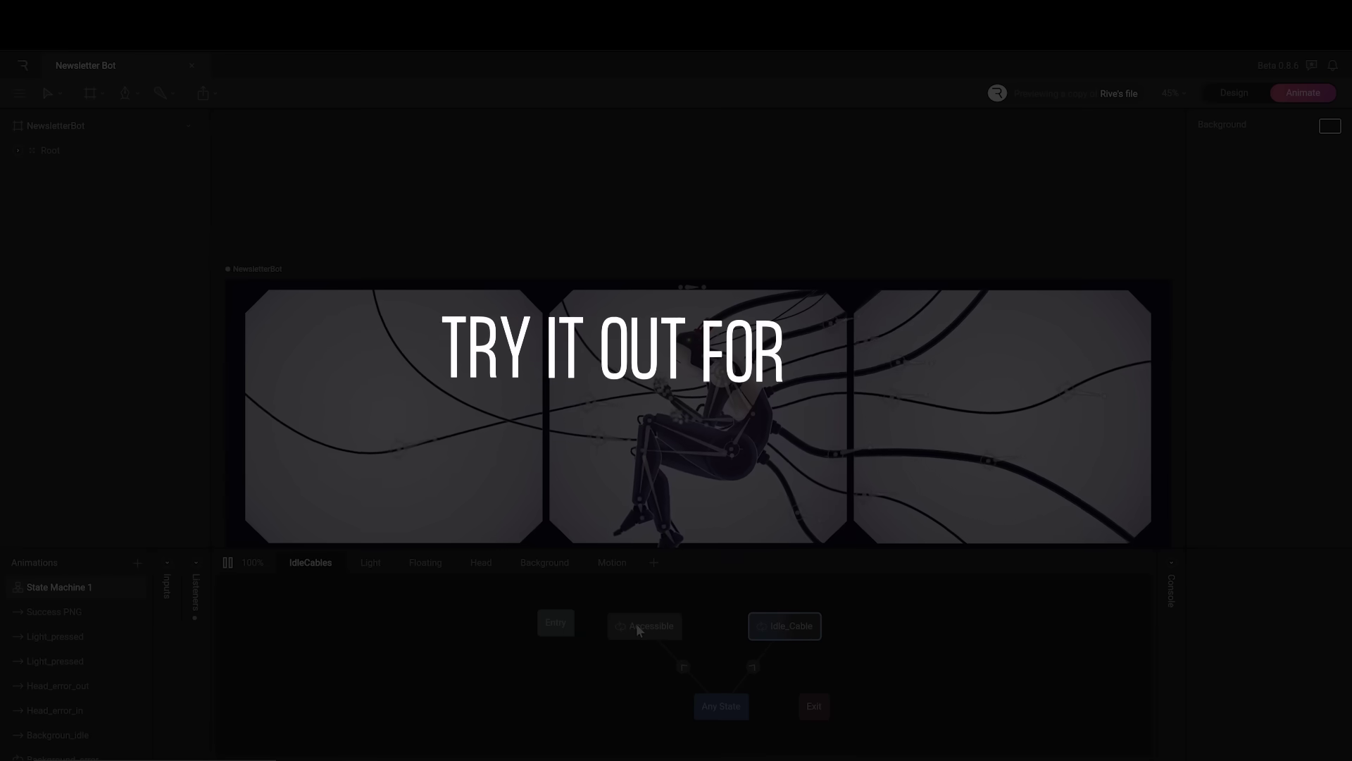
pyautogui.click(636, 627)
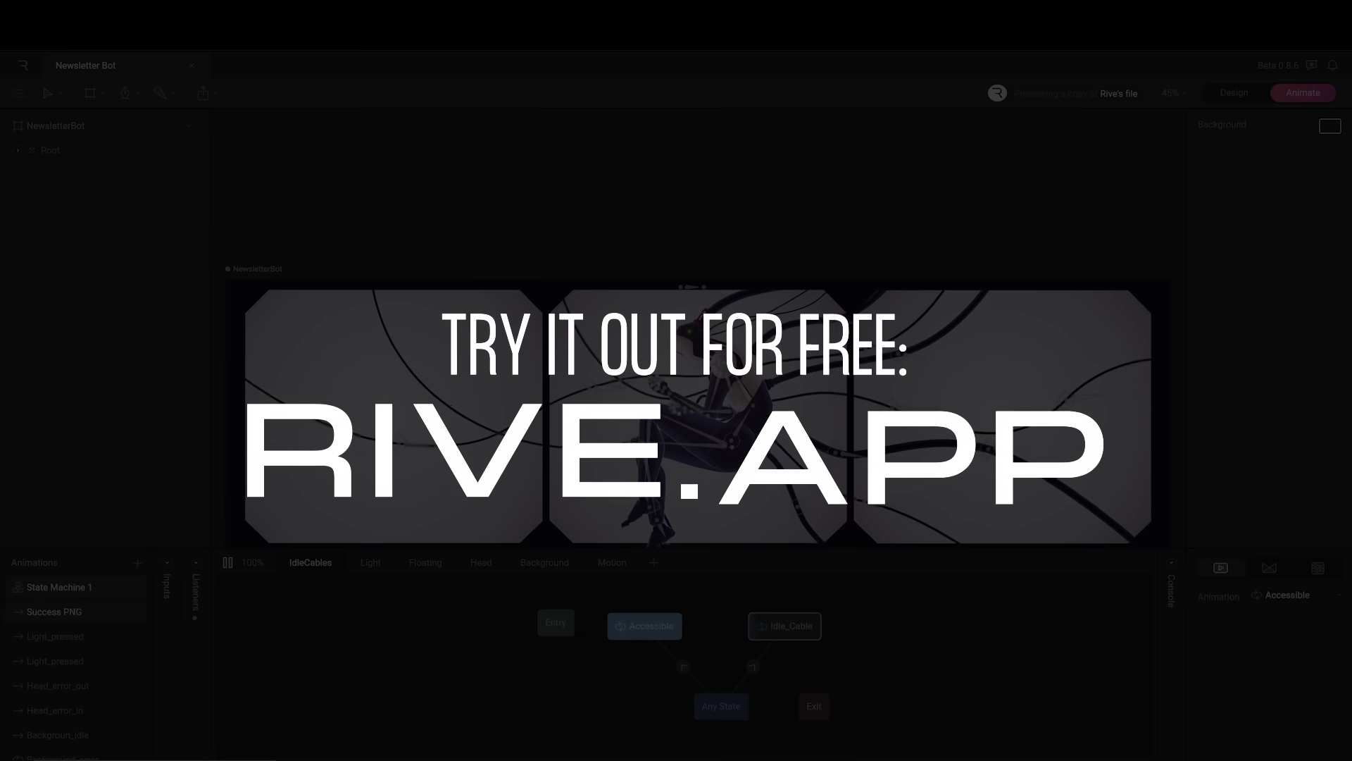
pyautogui.scroll(-1, 66, 639)
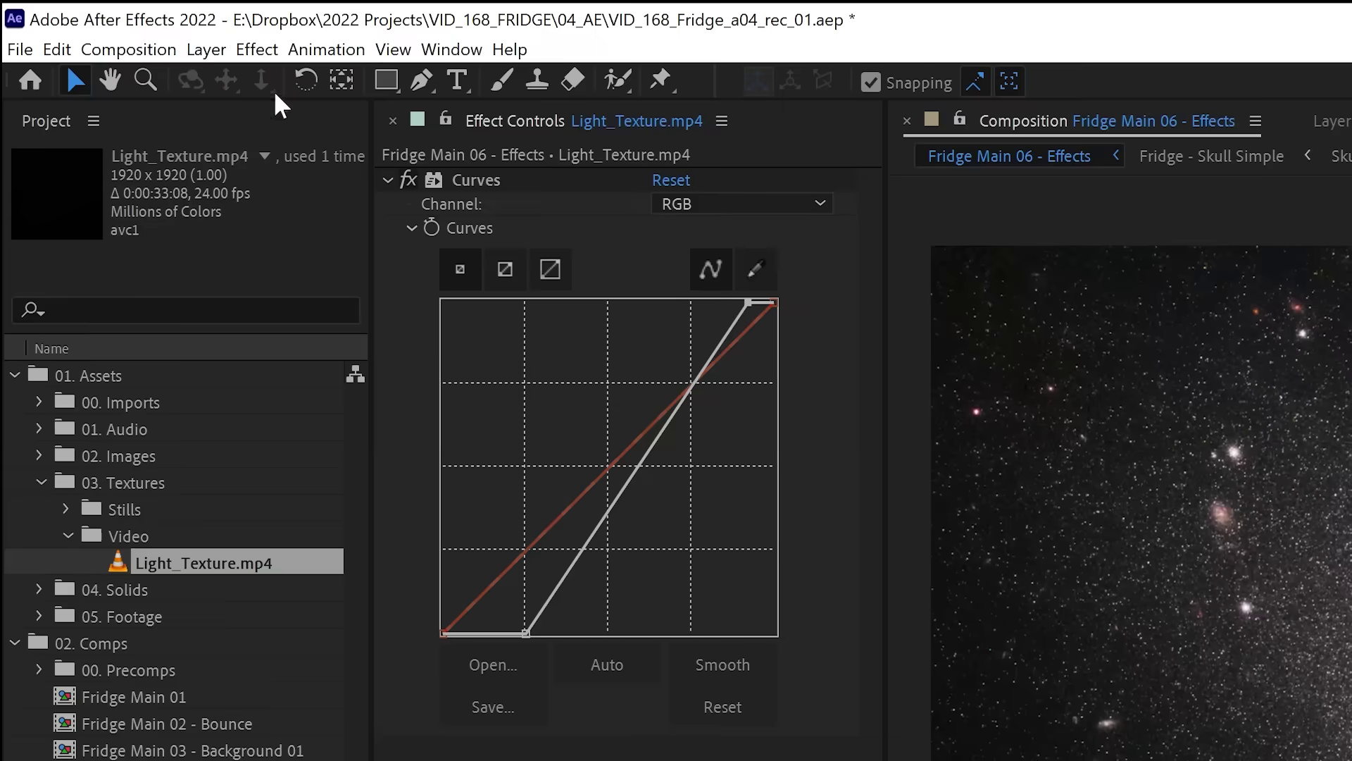
# Step: Create an adjustment layer named 'Effects' and rewind the preview to the first frame
pyautogui.click(102, 24)
pyautogui.moveTo(240, 80)
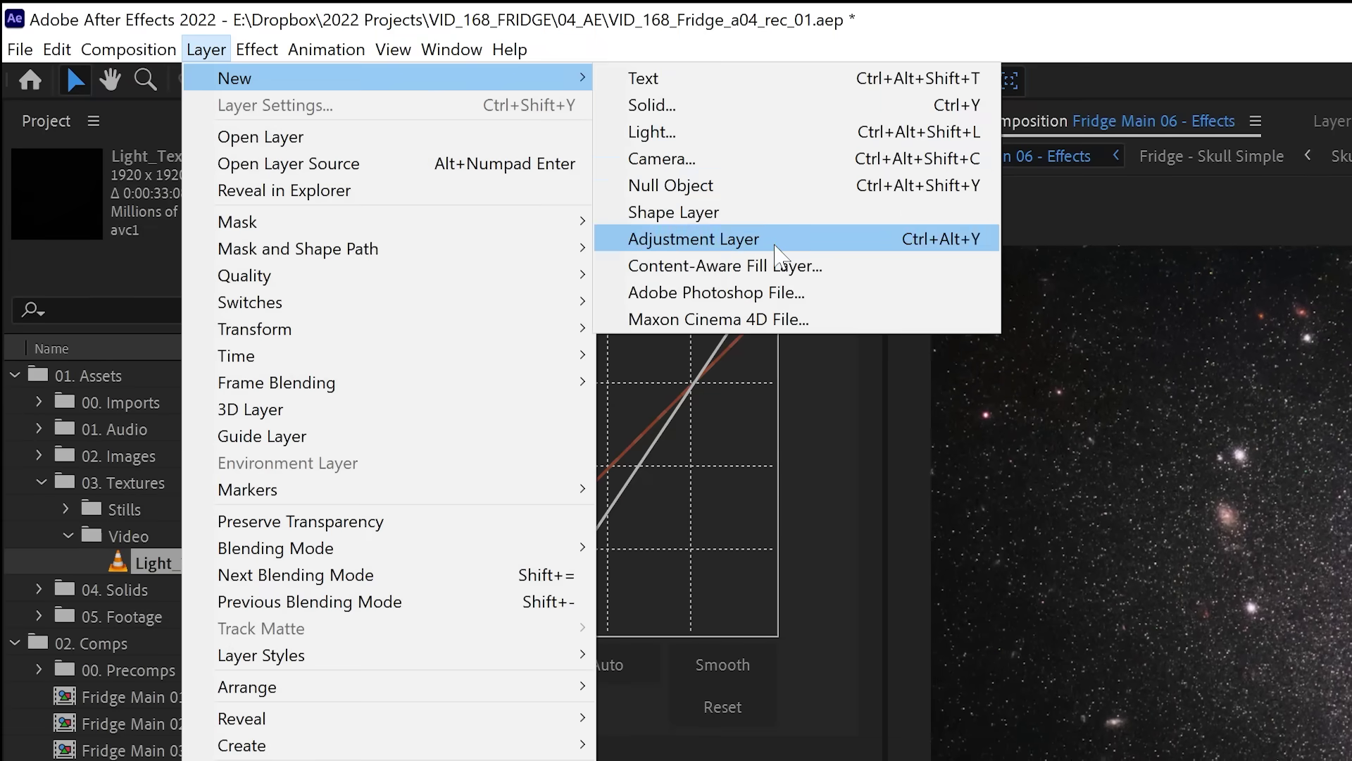
pyautogui.click(796, 239)
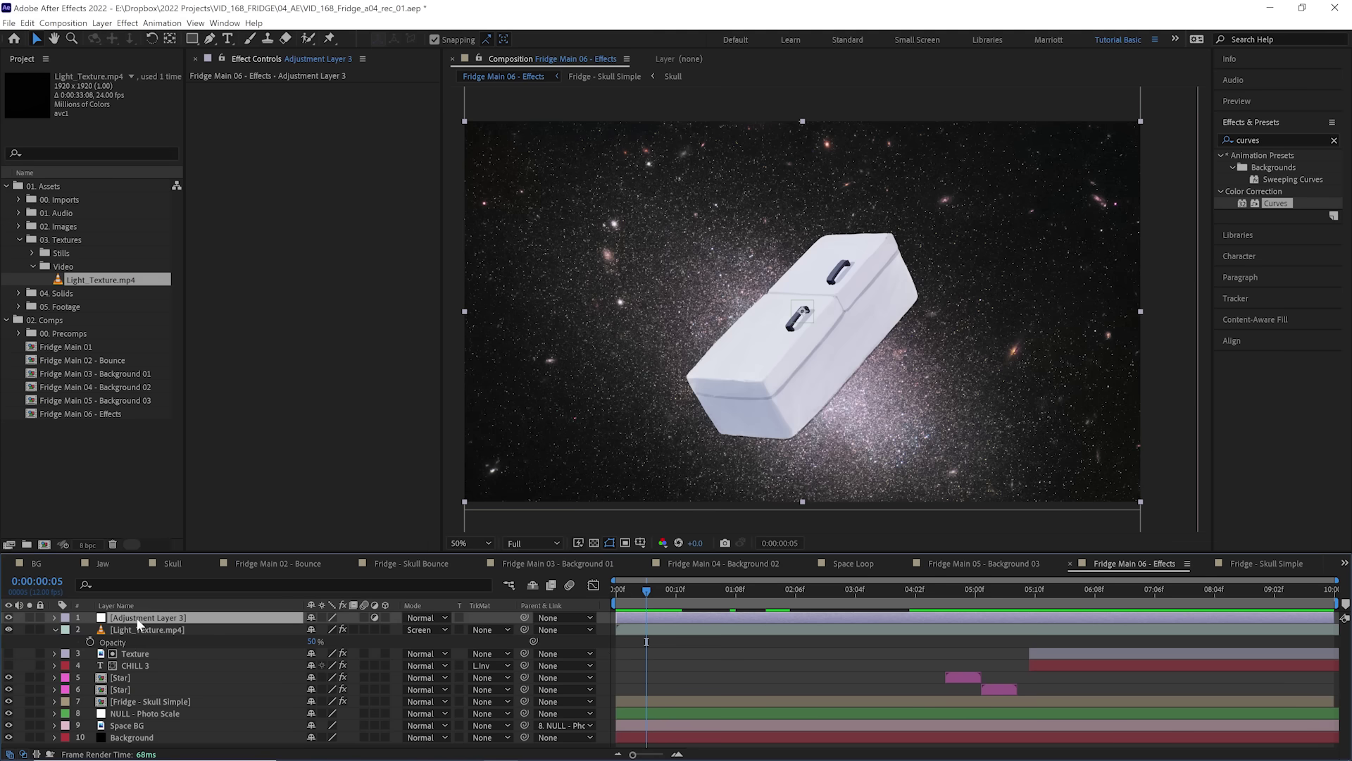
pyautogui.write('E')
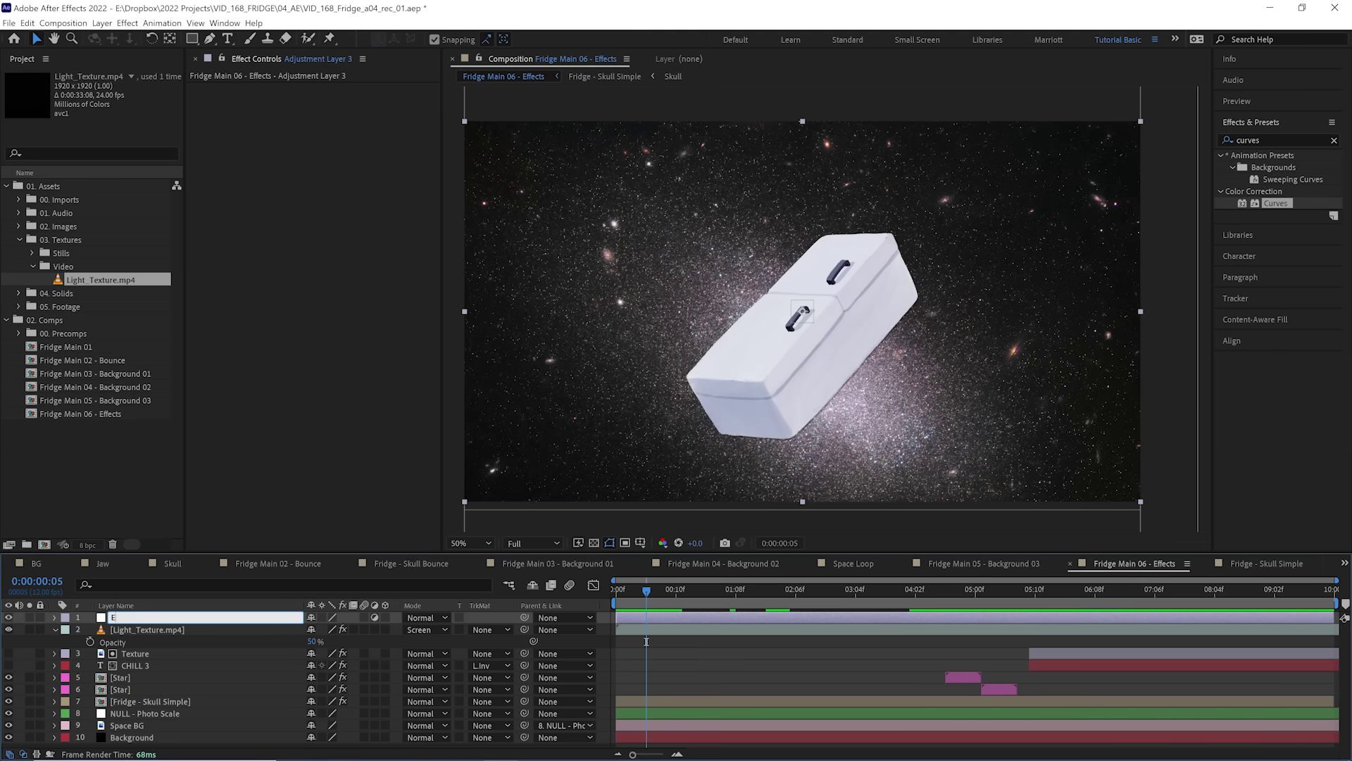
pyautogui.write('ffects')
pyautogui.press('Return')
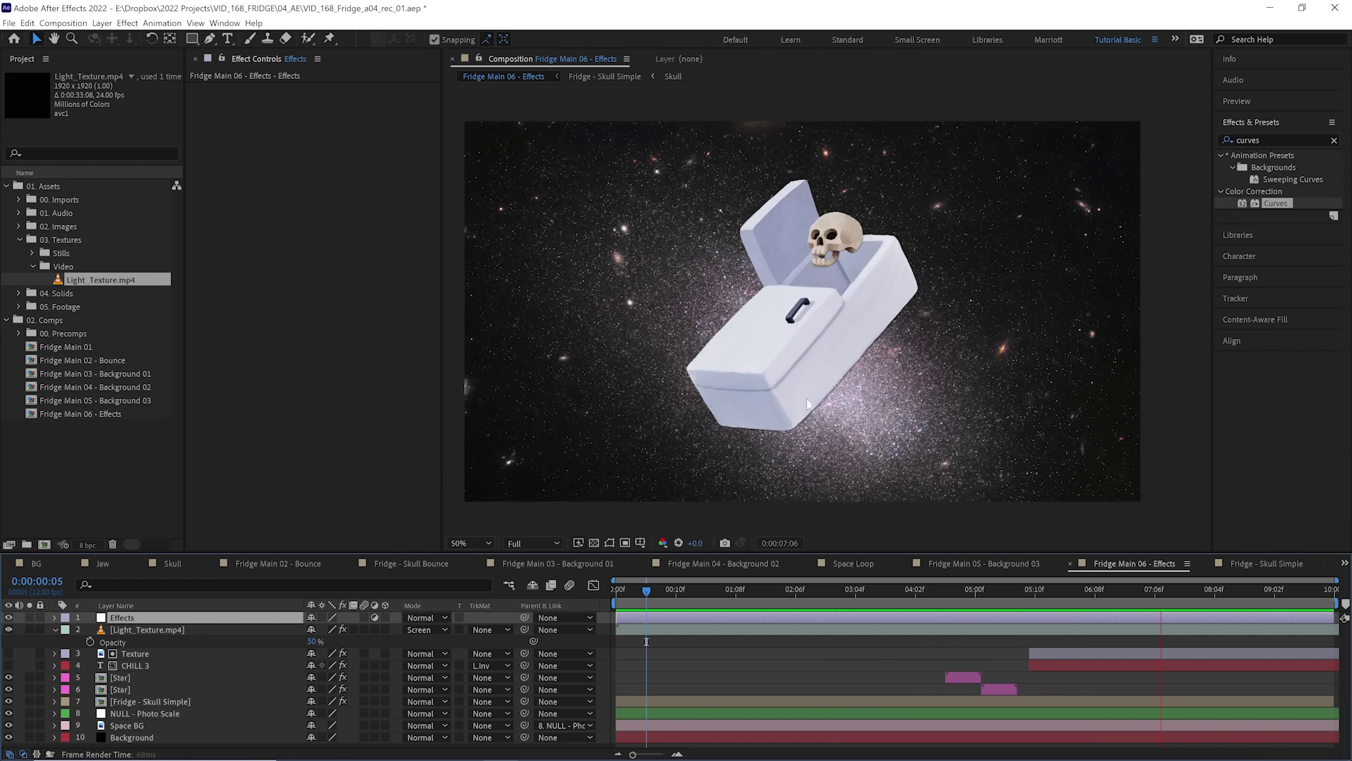
pyautogui.moveTo(646, 590); pyautogui.dragTo(617, 589)
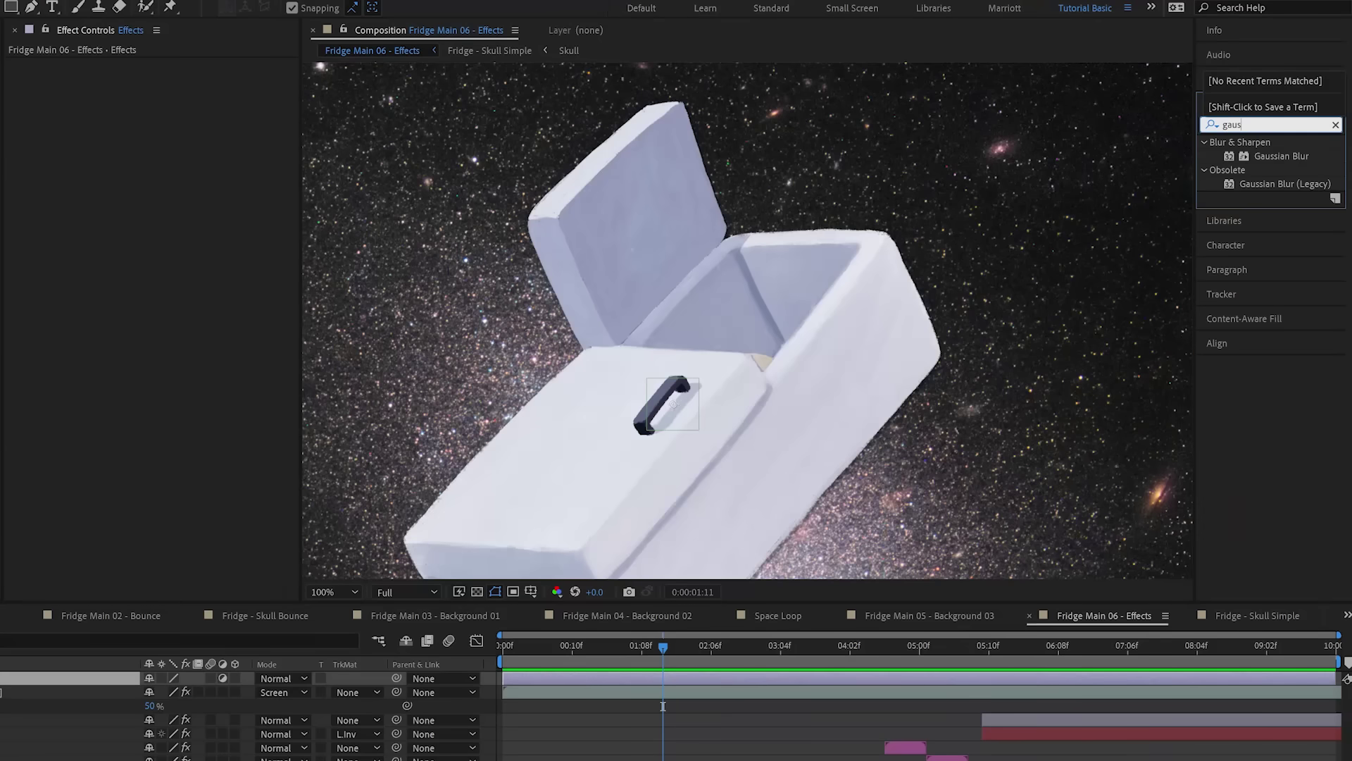
# Step: Drop Gaussian Blur (Blurriness 8.0) and Sharpen (Amount 300) onto the Effects layer
pyautogui.moveTo(1279, 155); pyautogui.dragTo(176, 78)
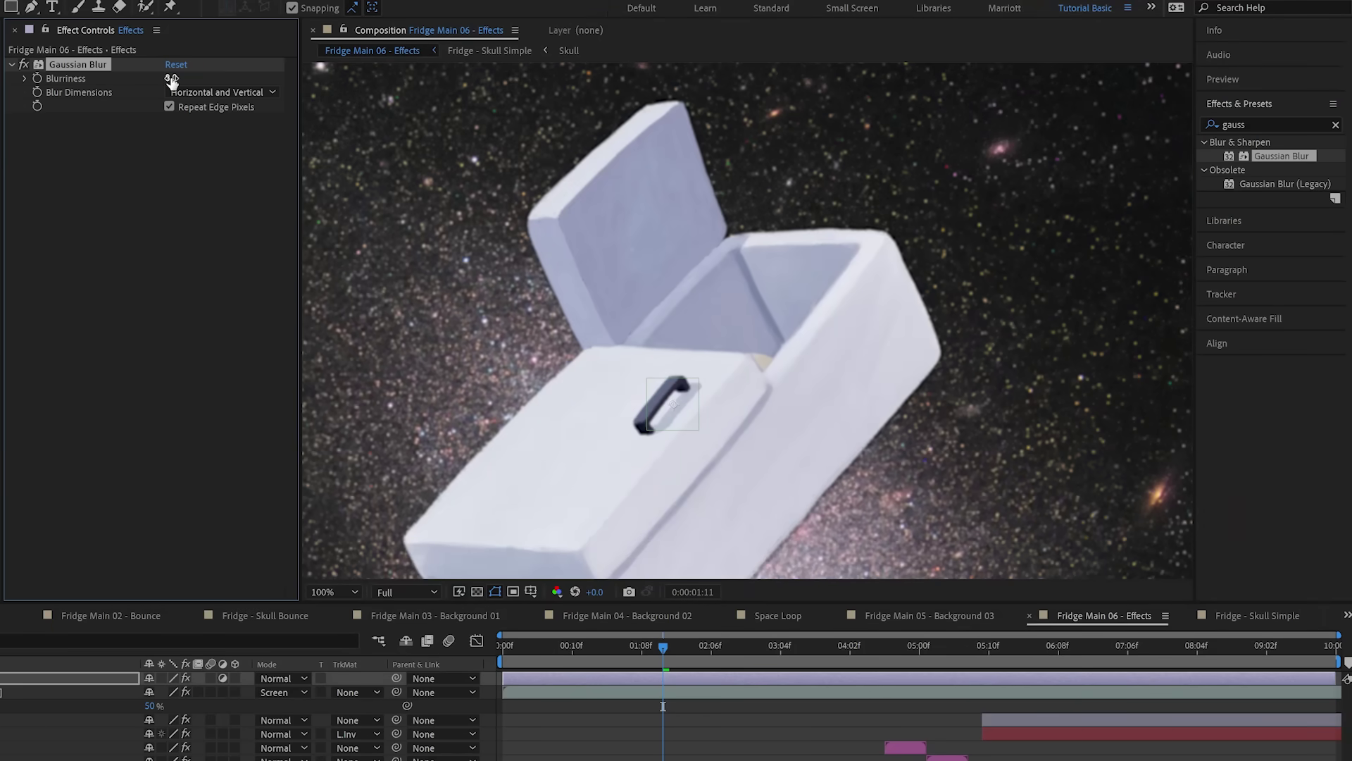
pyautogui.doubleClick(1272, 122)
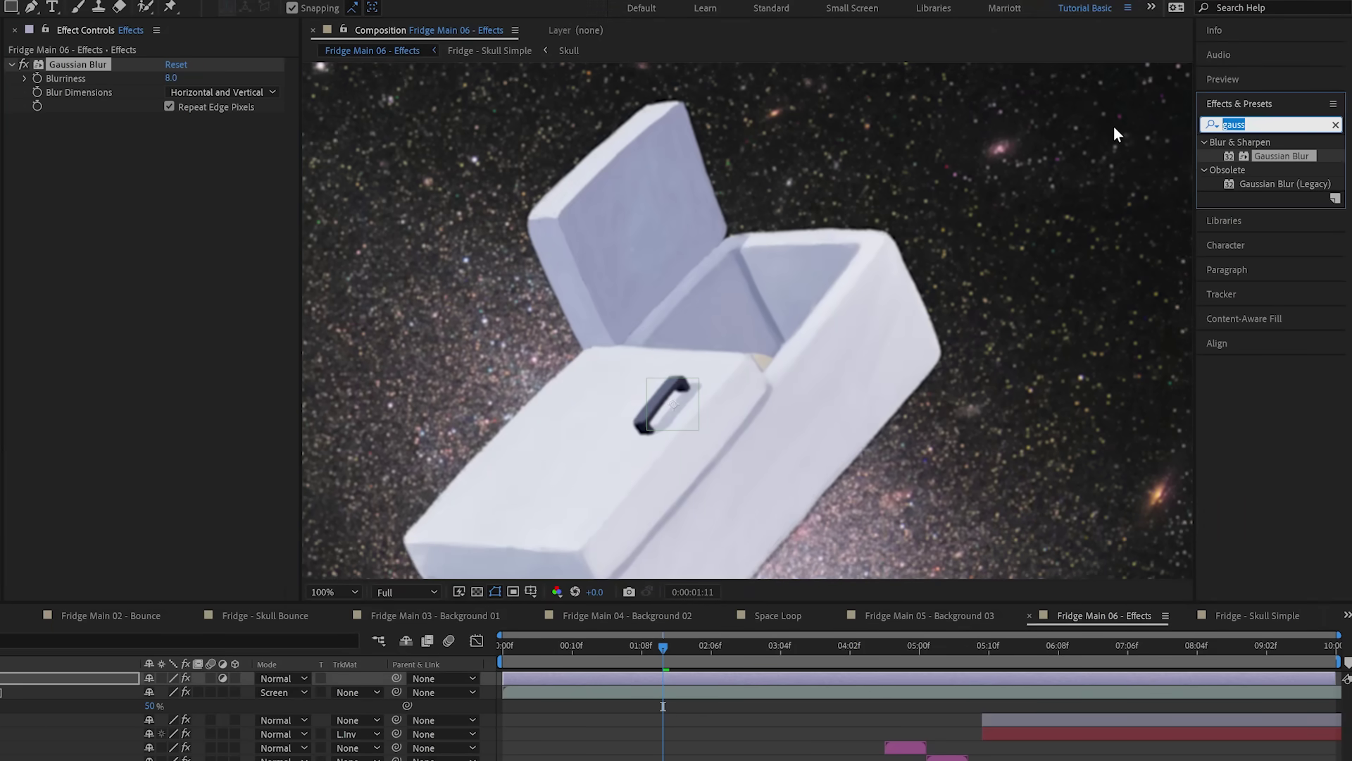
pyautogui.write('shar')
pyautogui.moveTo(1270, 155); pyautogui.dragTo(173, 137)
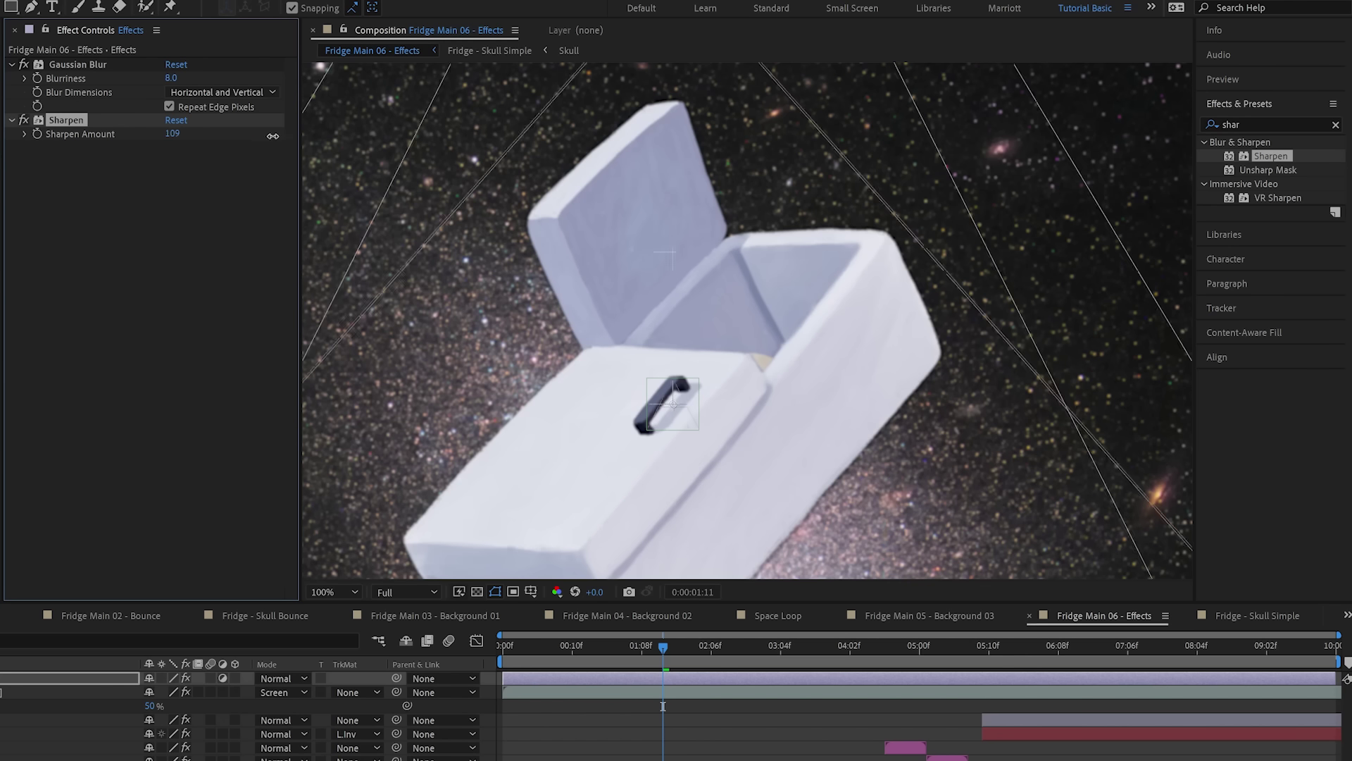
pyautogui.write('300')
pyautogui.press('Return')
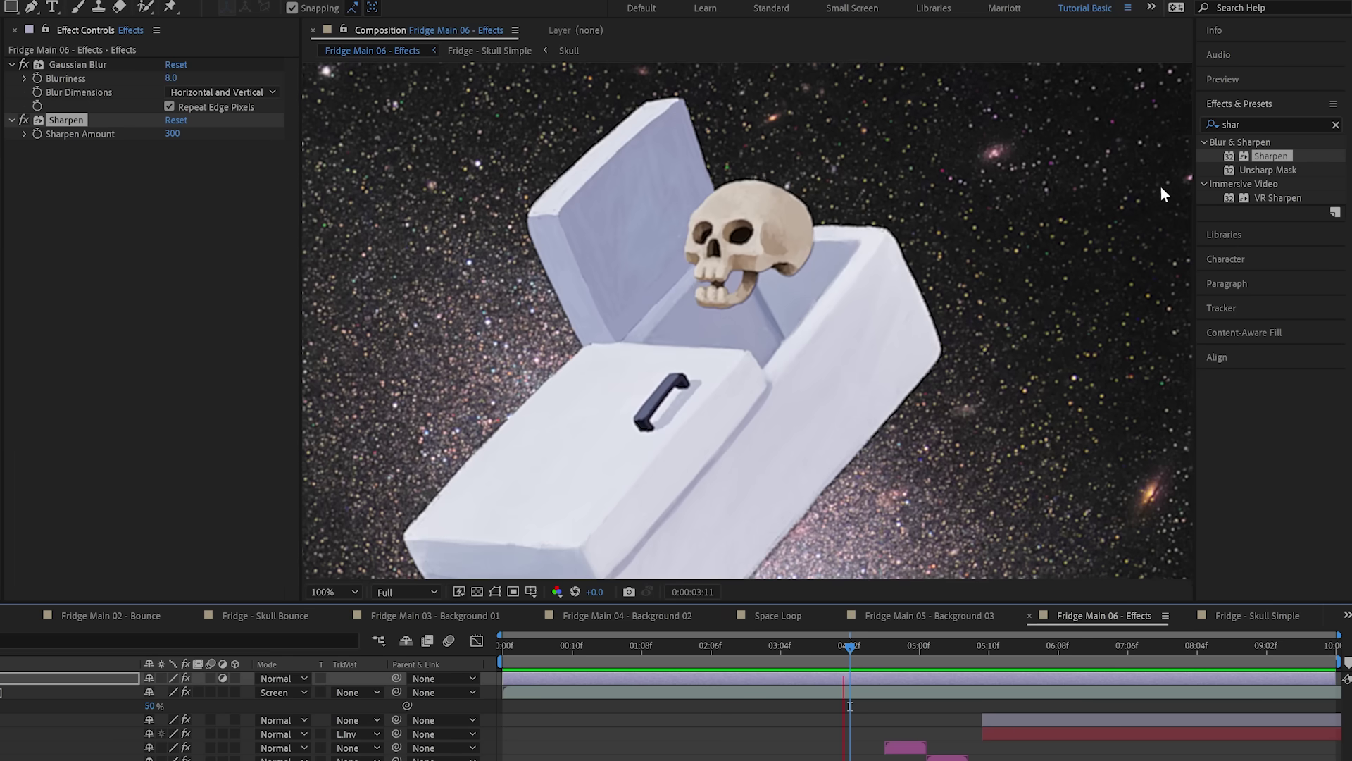
# Step: Search for Deep Glow and apply it to the Effects adjustment layer
pyautogui.click(1252, 127)
pyautogui.write('deep gl')
pyautogui.moveTo(1261, 155); pyautogui.dragTo(610, 248)
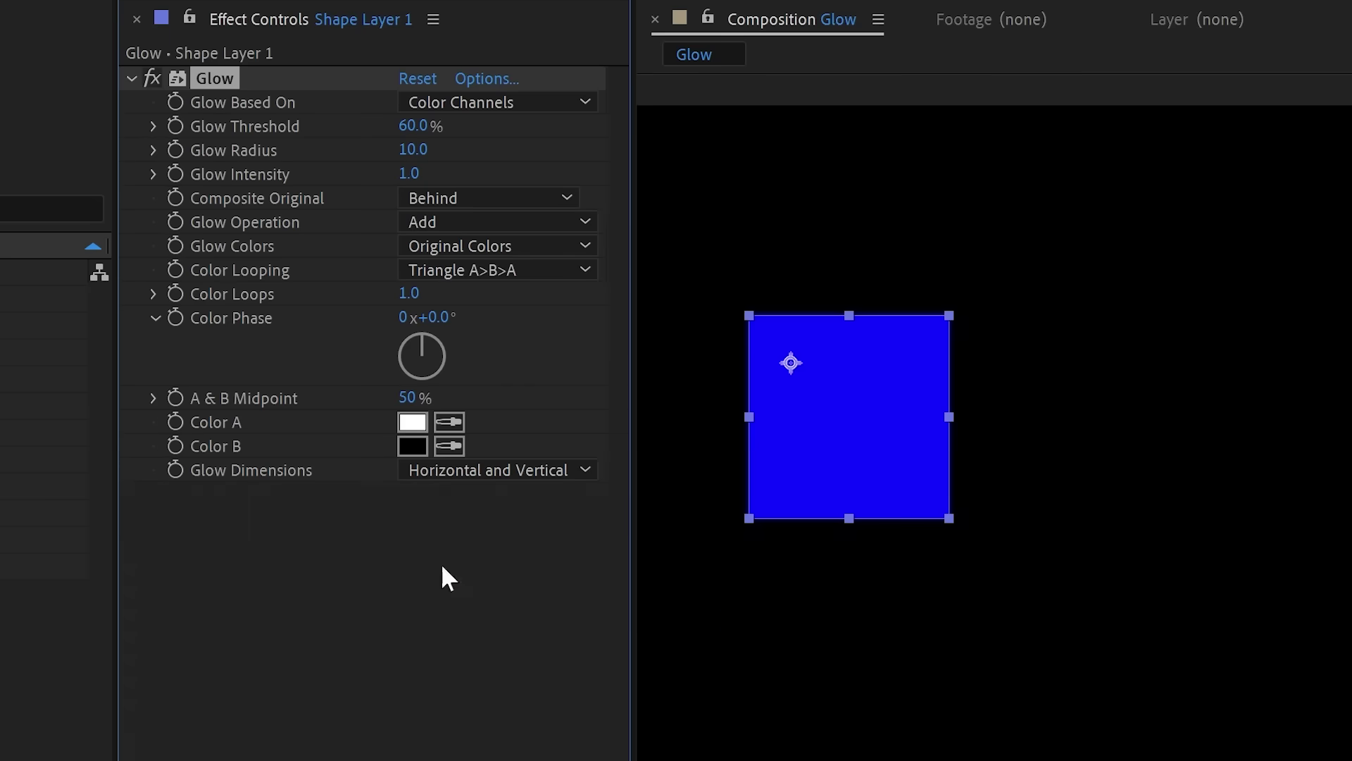
# Step: Duplicate the Glow effect to create the stacked Glow 2 and Glow 4 copies
pyautogui.hotkey('ctrl', 'd')
pyautogui.scroll(-3, 363, 600)
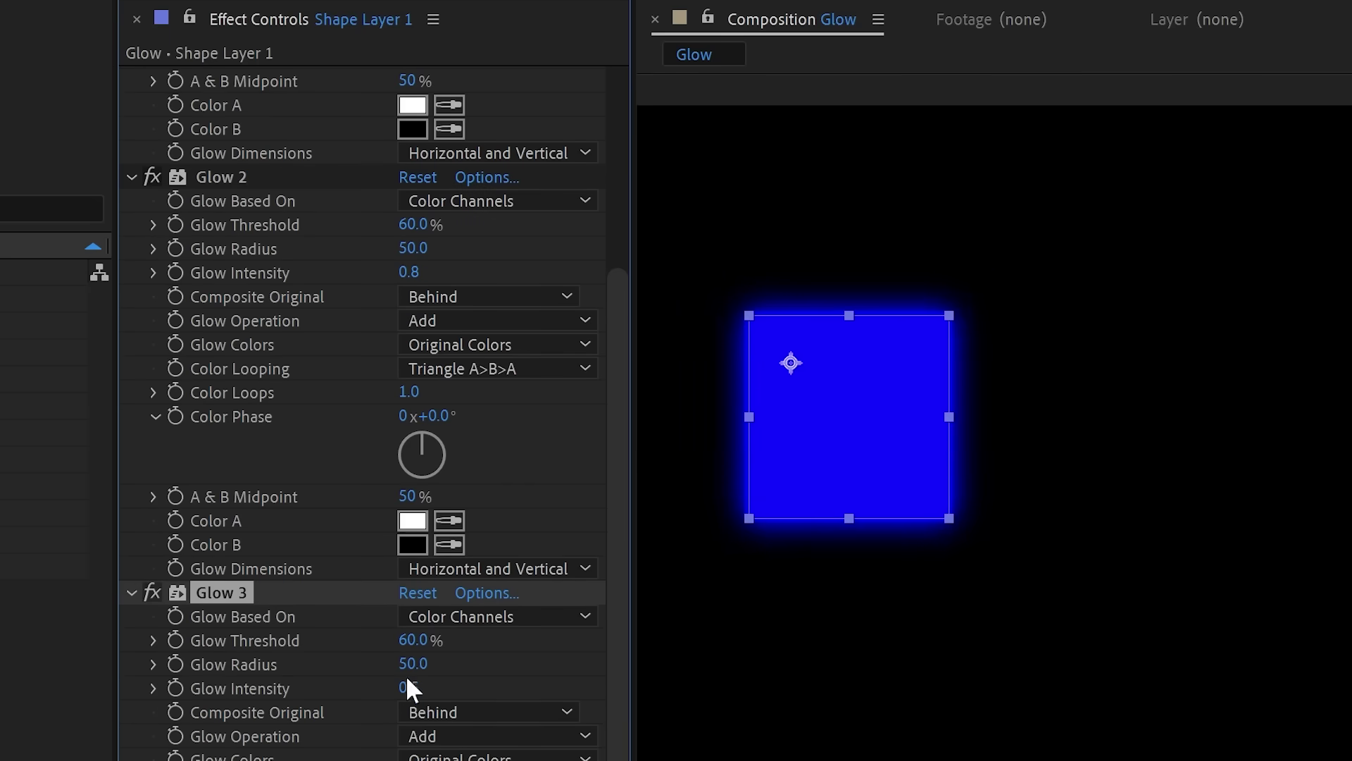
pyautogui.hotkey('ctrl', 'd')
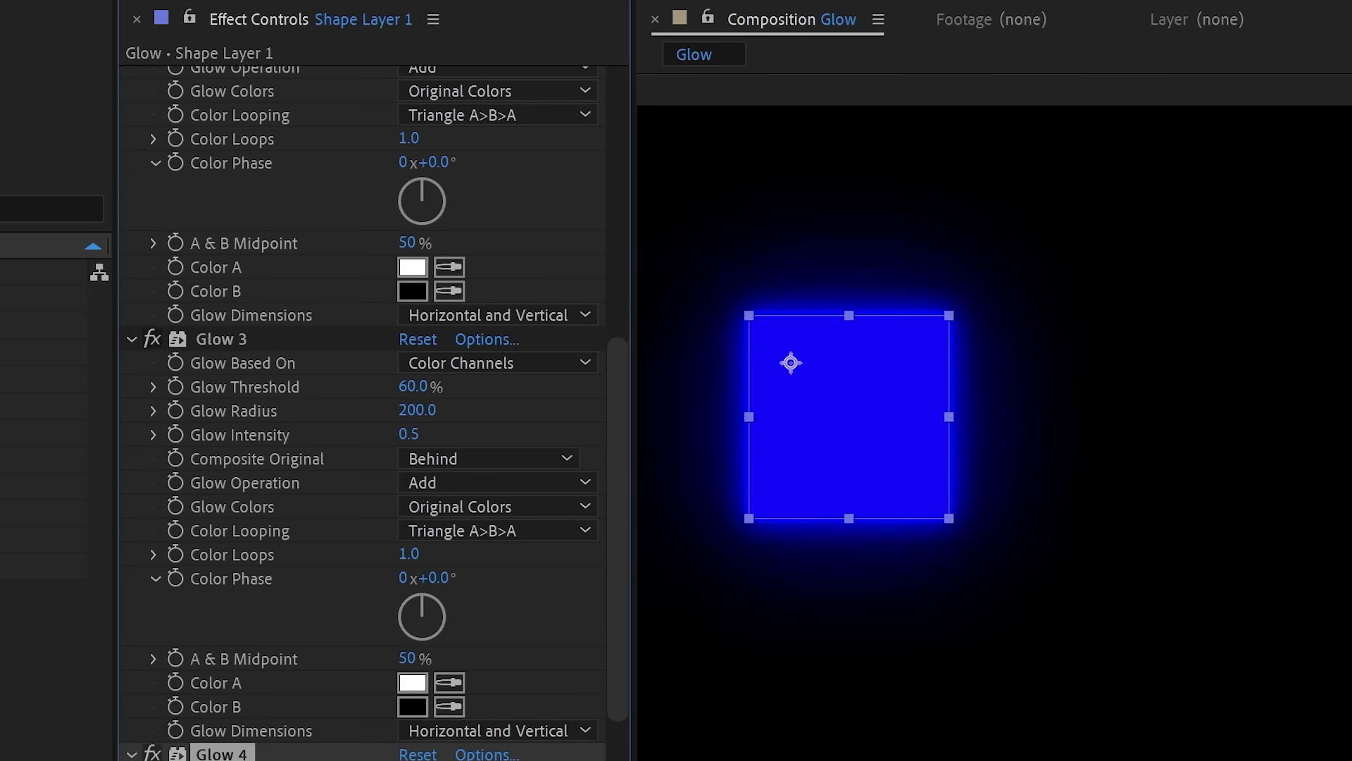
pyautogui.scroll(-3, 364, 422)
# Step: Set Glow 4's radius to 800 and its intensity to 0.1
pyautogui.click(417, 635)
pyautogui.write('800')
pyautogui.press('Tab')
pyautogui.write('0.1')
pyautogui.press('Return')
# Step: Lower Glow 3's glow intensity to 0.3
pyautogui.scroll(3, 380, 188)
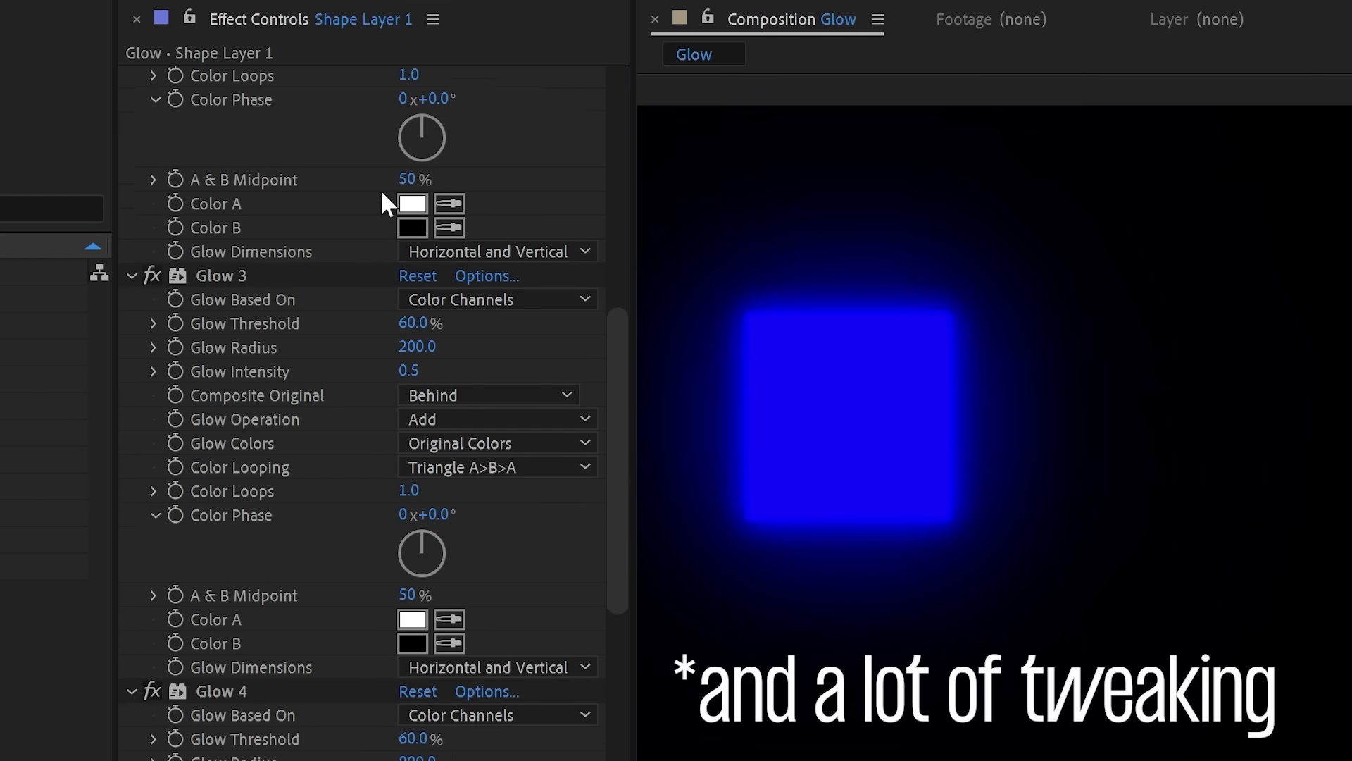
pyautogui.click(150, 339)
pyautogui.moveTo(408, 434); pyautogui.dragTo(398, 434)
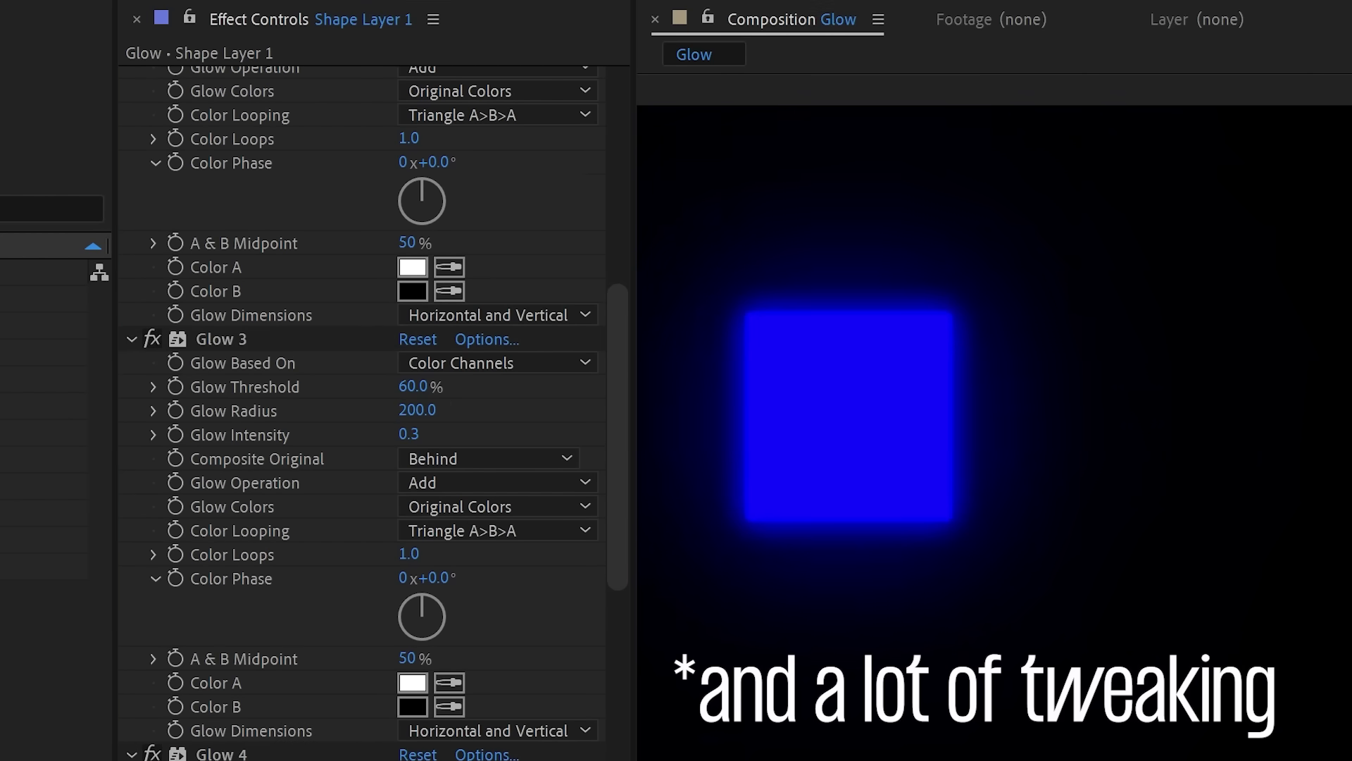
pyautogui.click(221, 755)
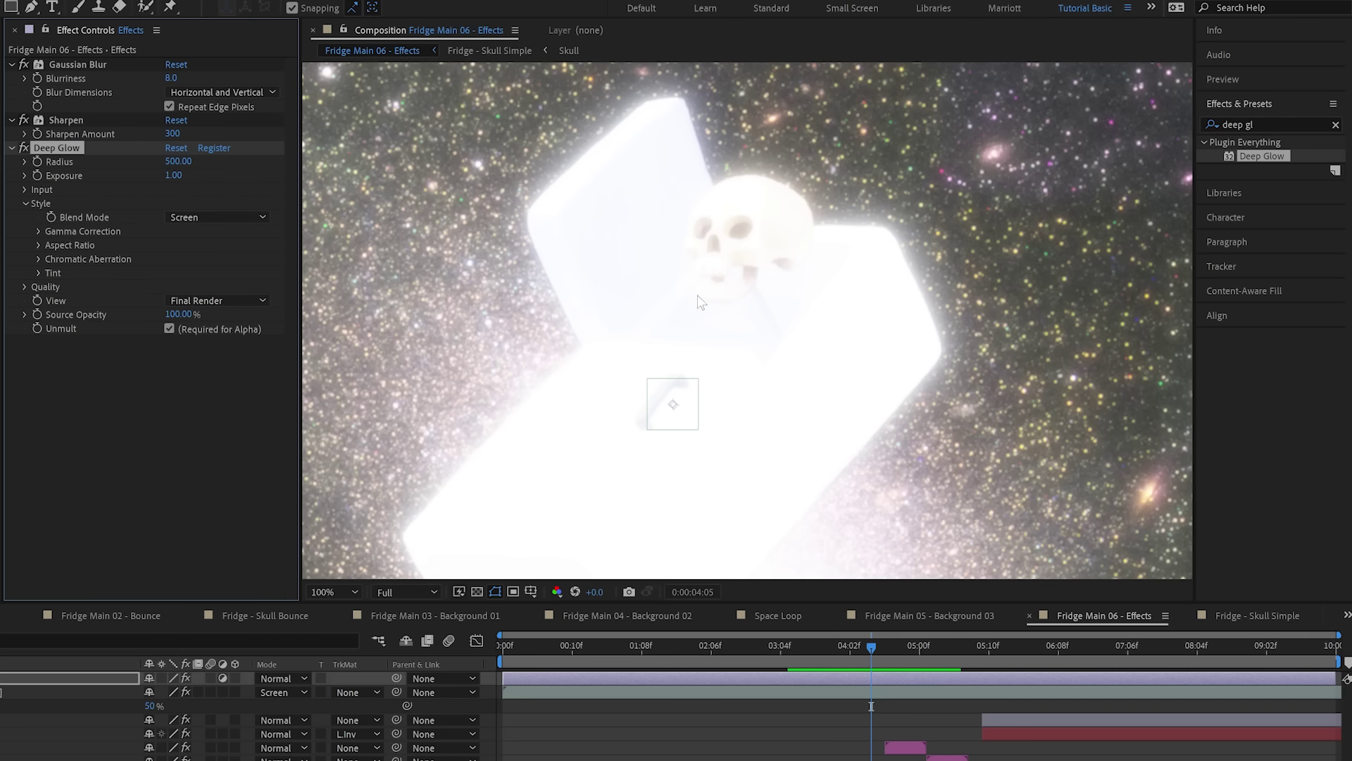
# Step: Change Deep Glow's radius from 500 to 250 and its exposure to 0.40 for a subtler bloom
pyautogui.press(',')
pyautogui.press(',')
pyautogui.press('.')
pyautogui.press('.')
pyautogui.click(177, 160)
pyautogui.write('250')
pyautogui.press('Return')
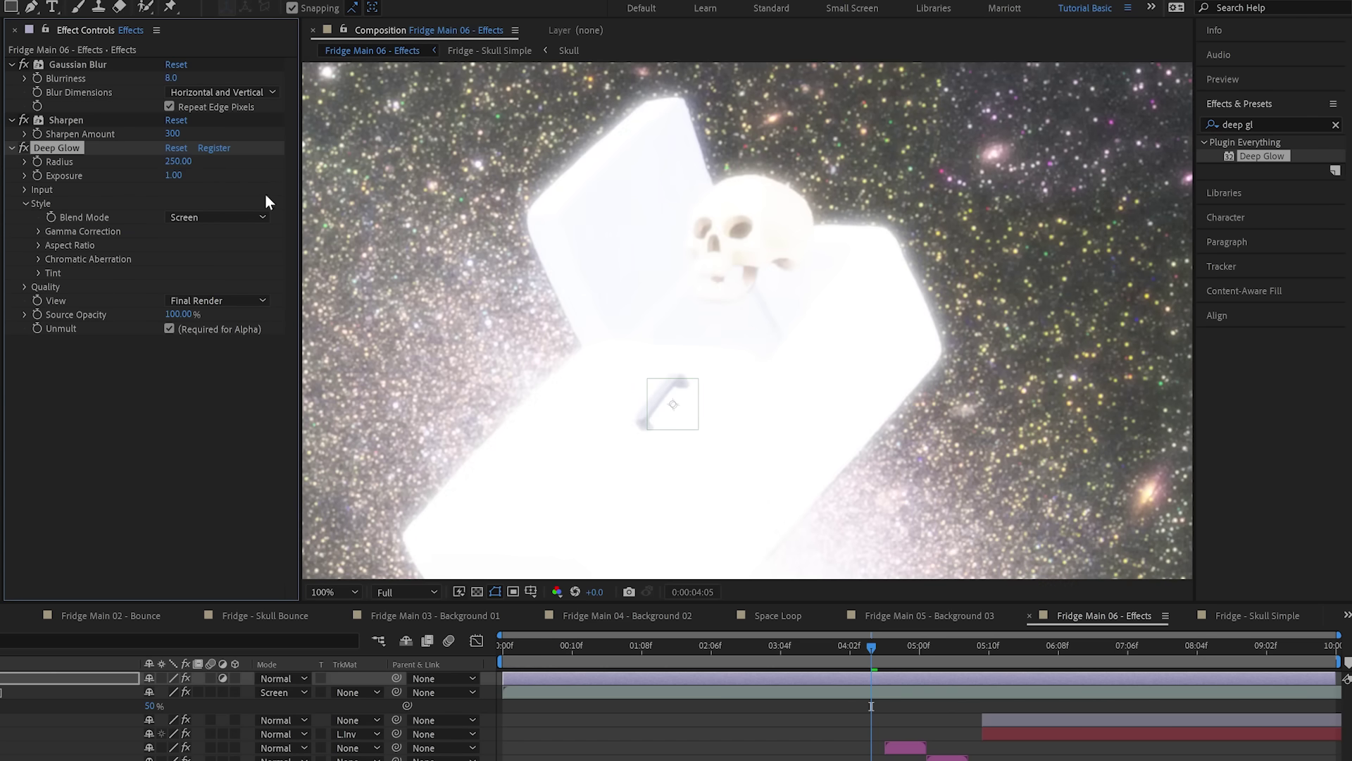
pyautogui.click(174, 176)
pyautogui.write('0.4')
pyautogui.press('Return')
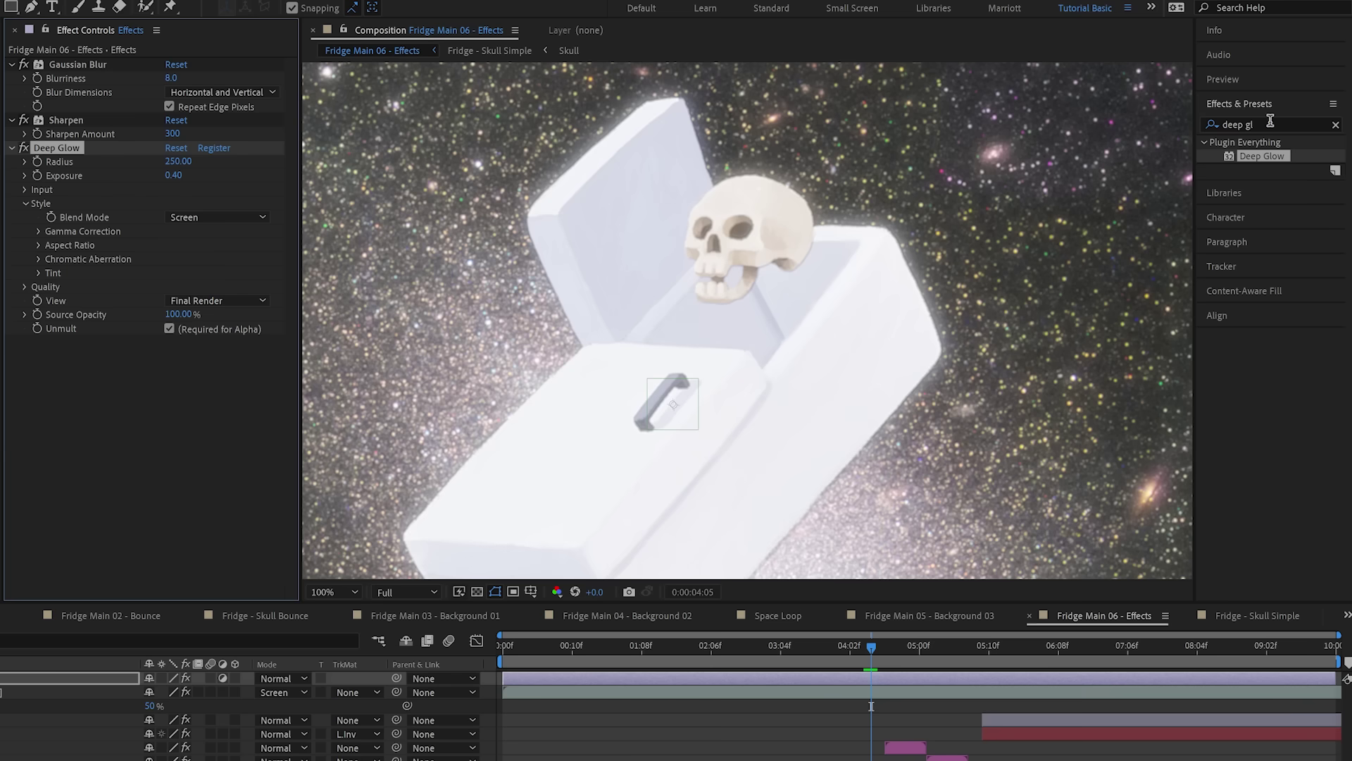
# Step: Apply Curves to the Effects layer and place it between Sharpen and Deep Glow
pyautogui.hotkey('ctrl', '5')
pyautogui.write('curves')
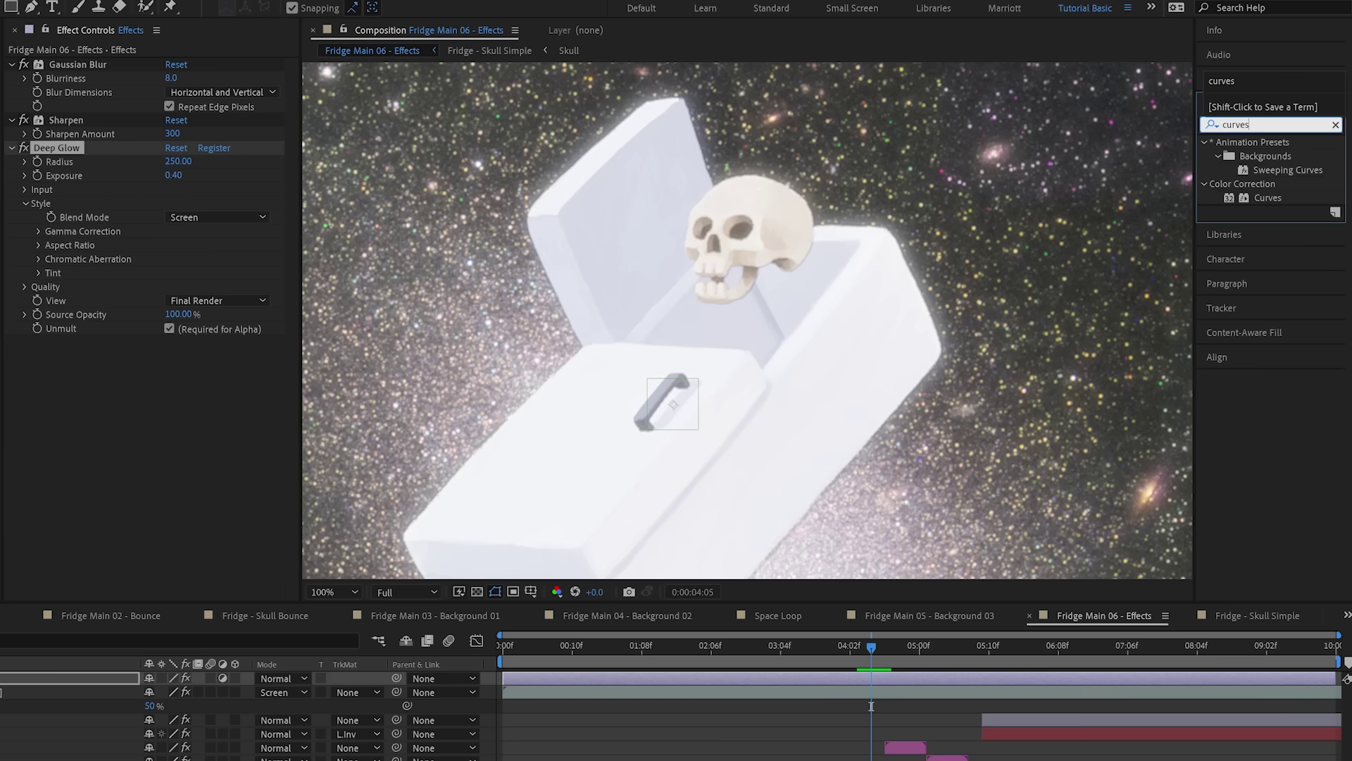
pyautogui.moveTo(1267, 197); pyautogui.dragTo(65, 259)
pyautogui.moveTo(53, 344); pyautogui.dragTo(83, 140)
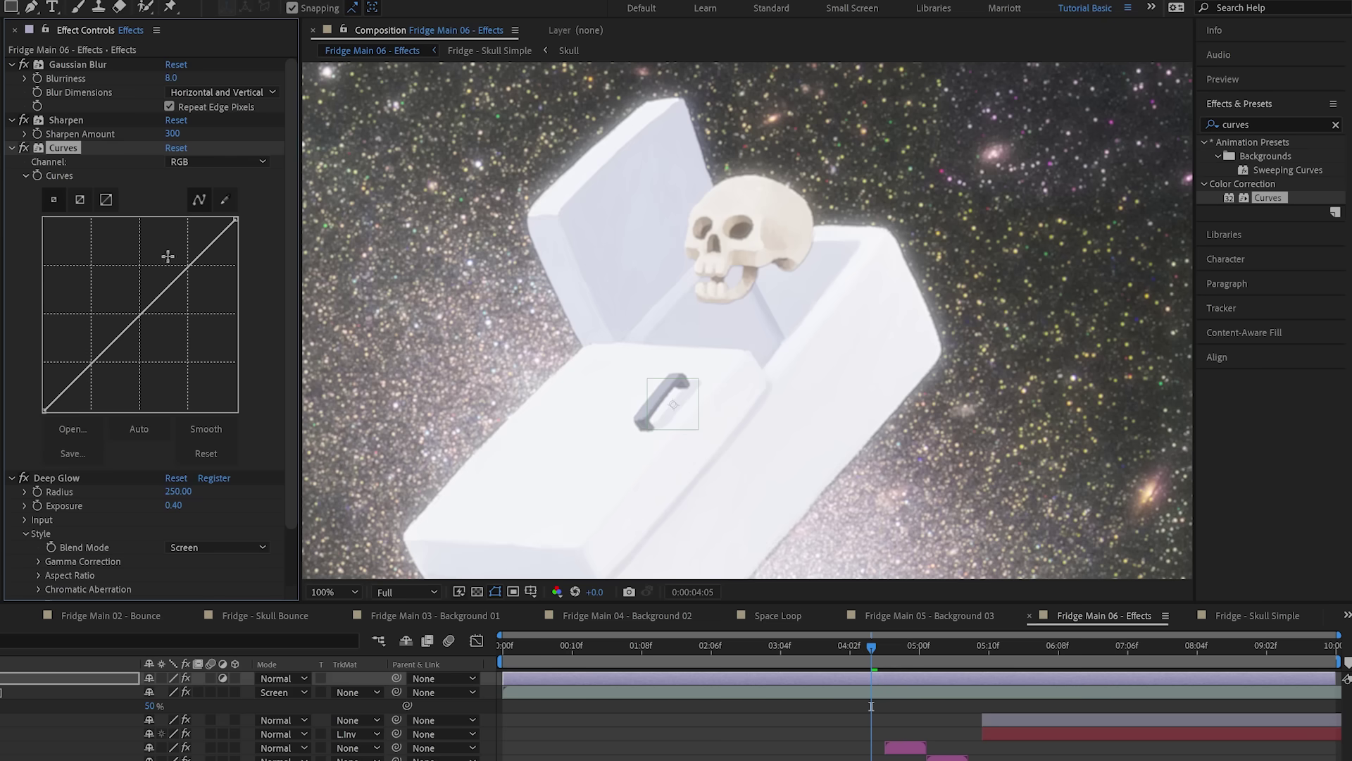
# Step: Bow the RGB curve down by lowering its midpoint and top-right point to darken the scene
pyautogui.moveTo(141, 315); pyautogui.dragTo(158, 332)
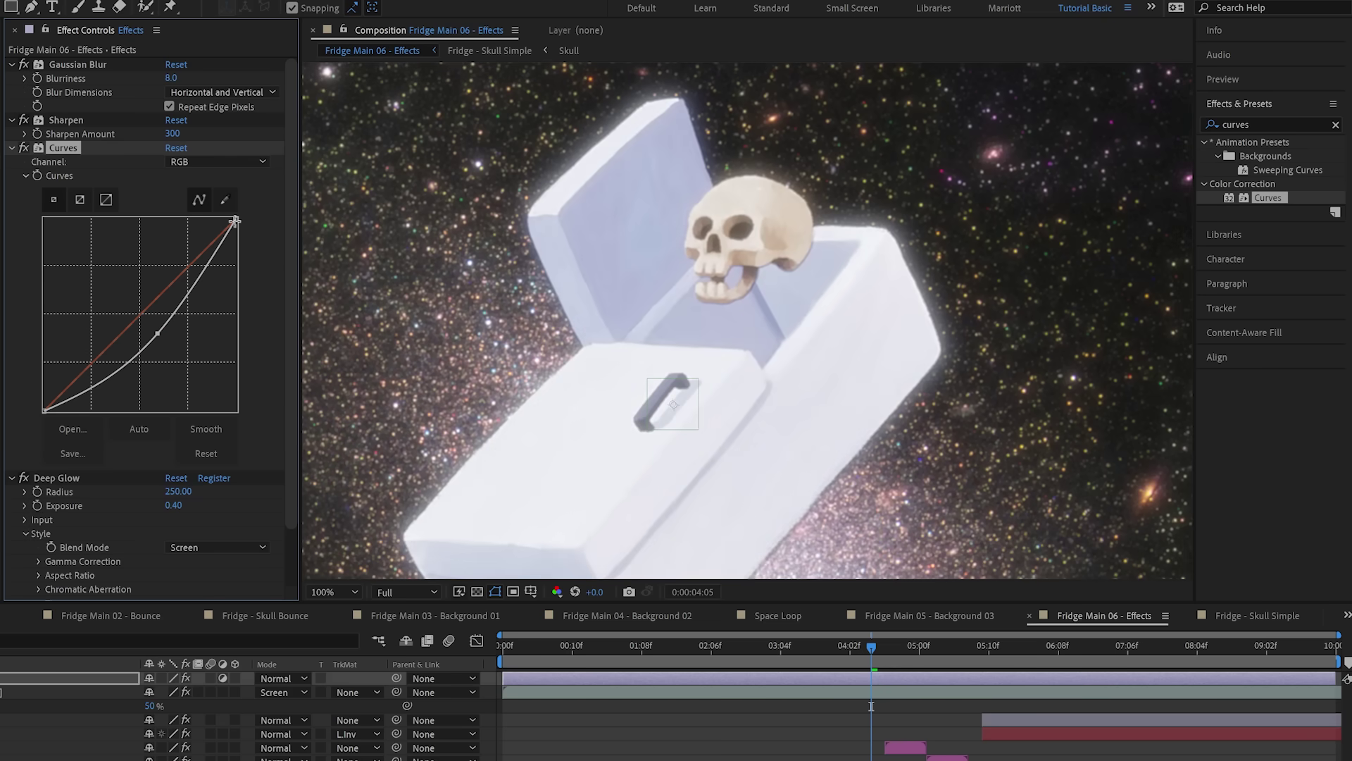
pyautogui.moveTo(235, 221); pyautogui.dragTo(236, 250)
pyautogui.scroll(-2, 737, 332)
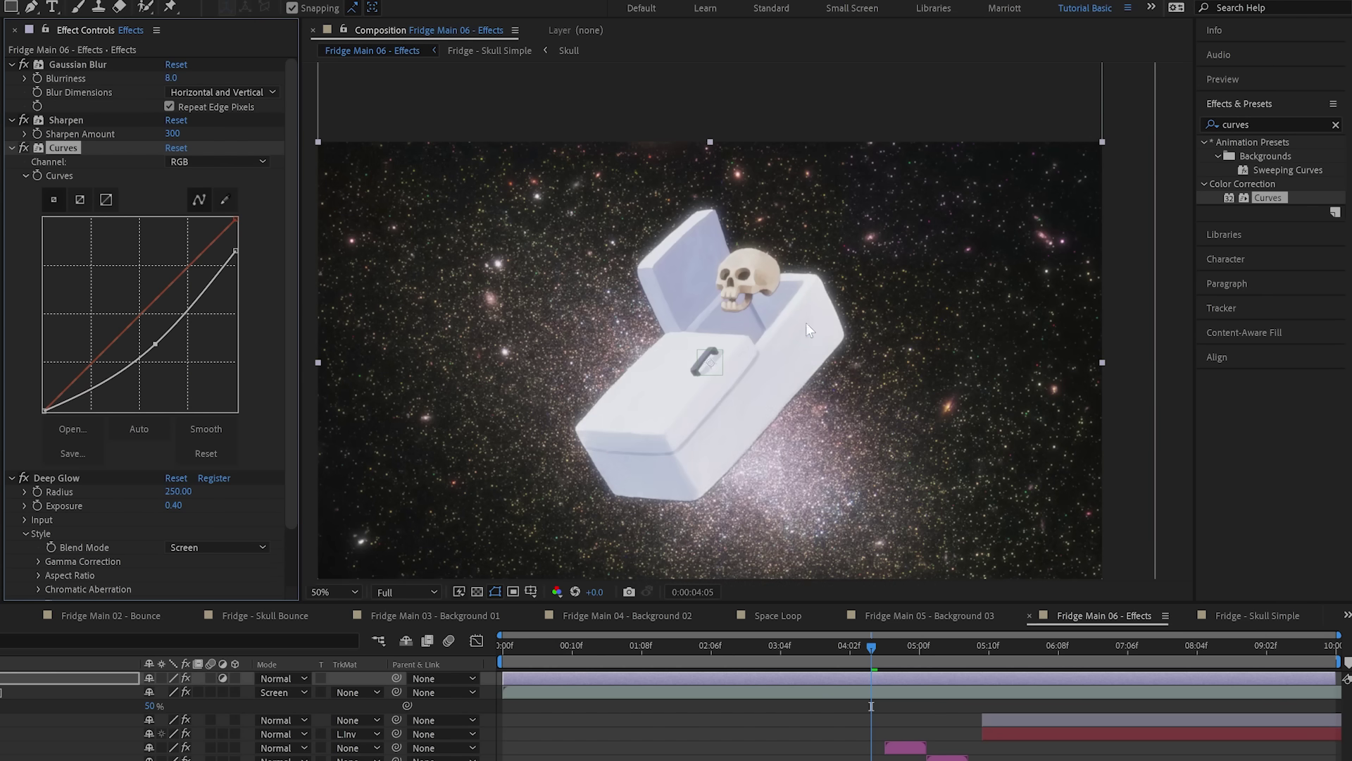
pyautogui.moveTo(155, 307); pyautogui.dragTo(154, 311)
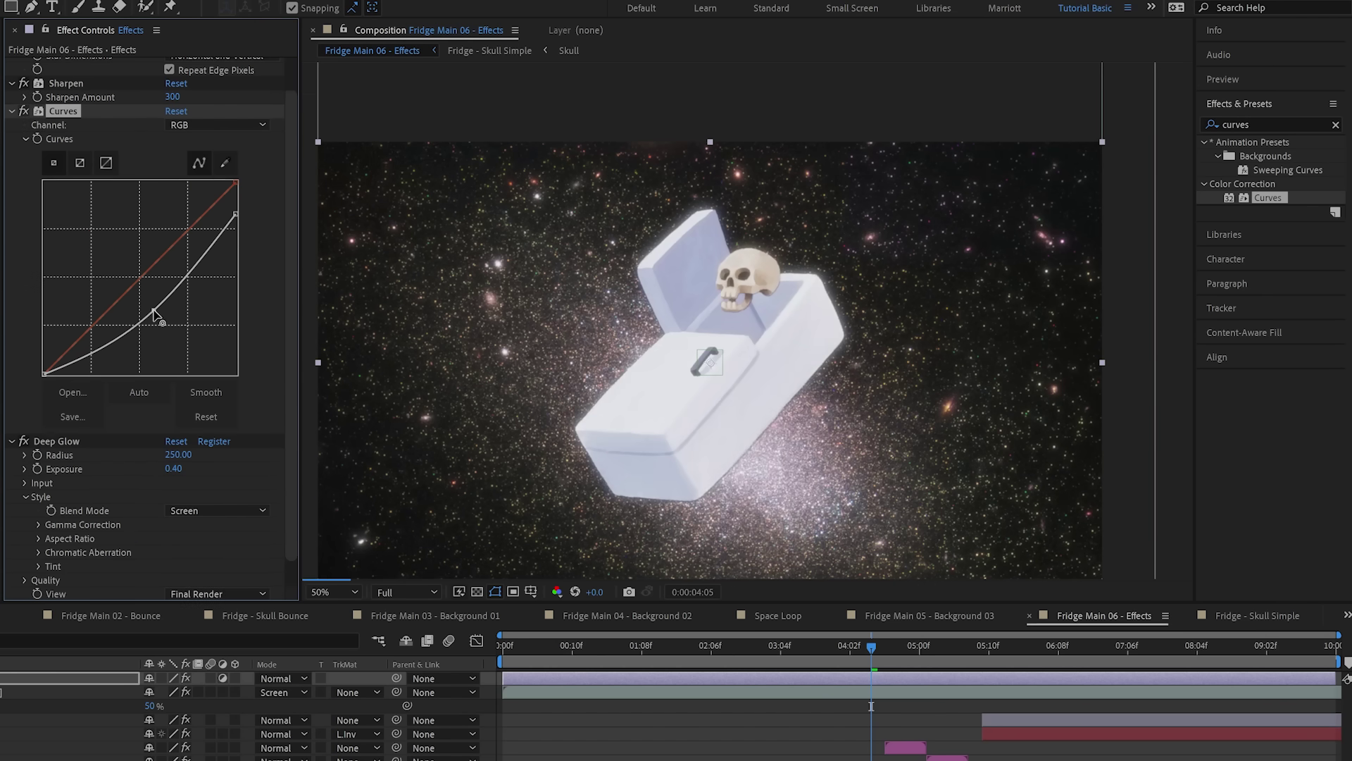
# Step: Try a Deep Glow exposure of 0.50, then undo back to 0.40
pyautogui.click(171, 468)
pyautogui.write('0.5')
pyautogui.press('Return')
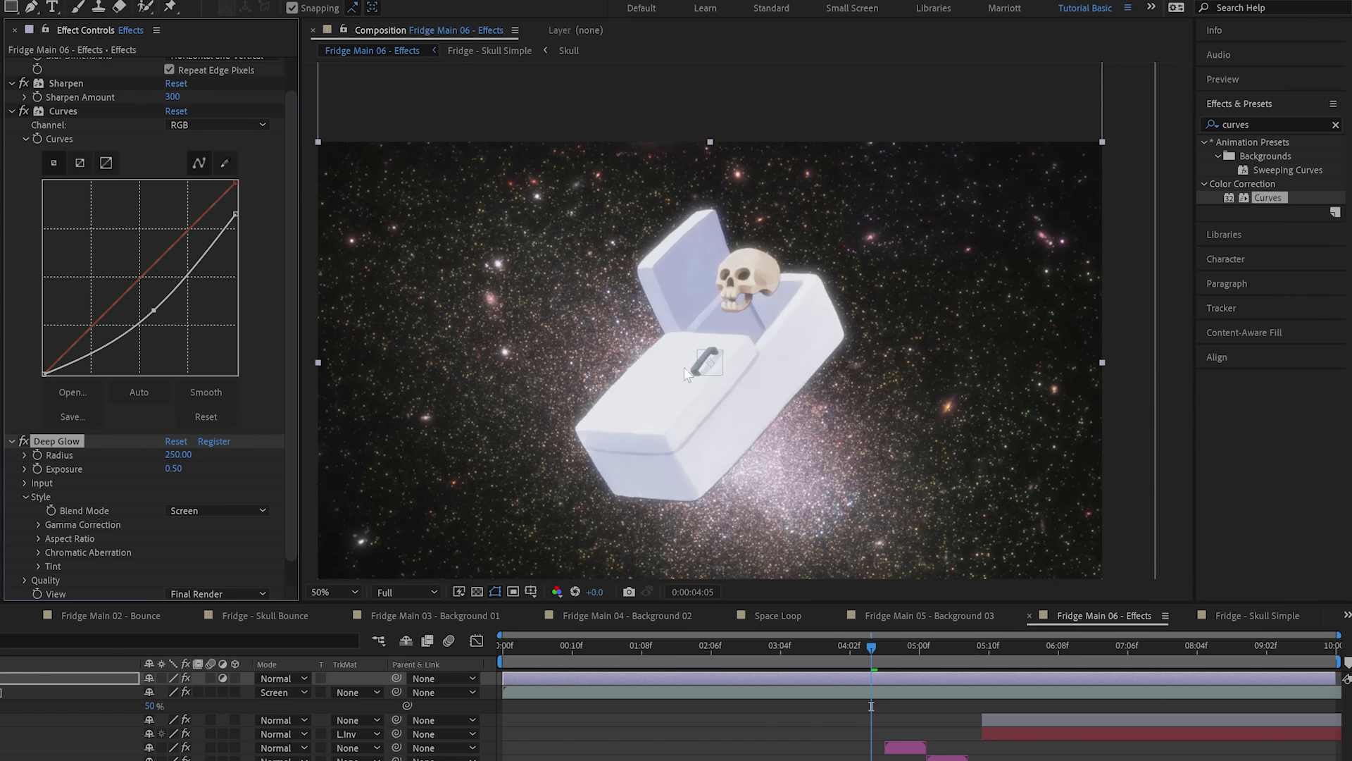
pyautogui.hotkey('ctrl', 'z')
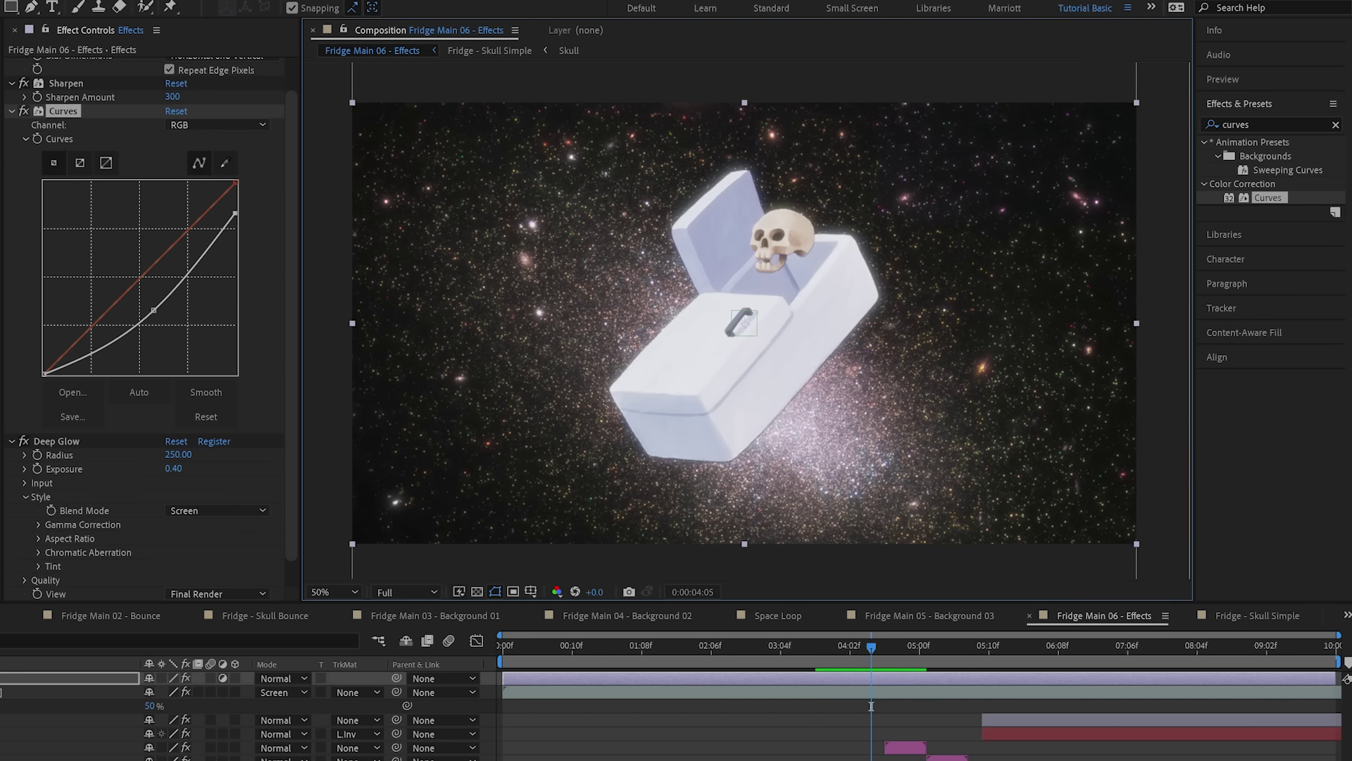
# Step: Keep Curves above Deep Glow and add Curves 2 after it with its top point slightly lowered
pyautogui.moveTo(1268, 197); pyautogui.dragTo(93, 584)
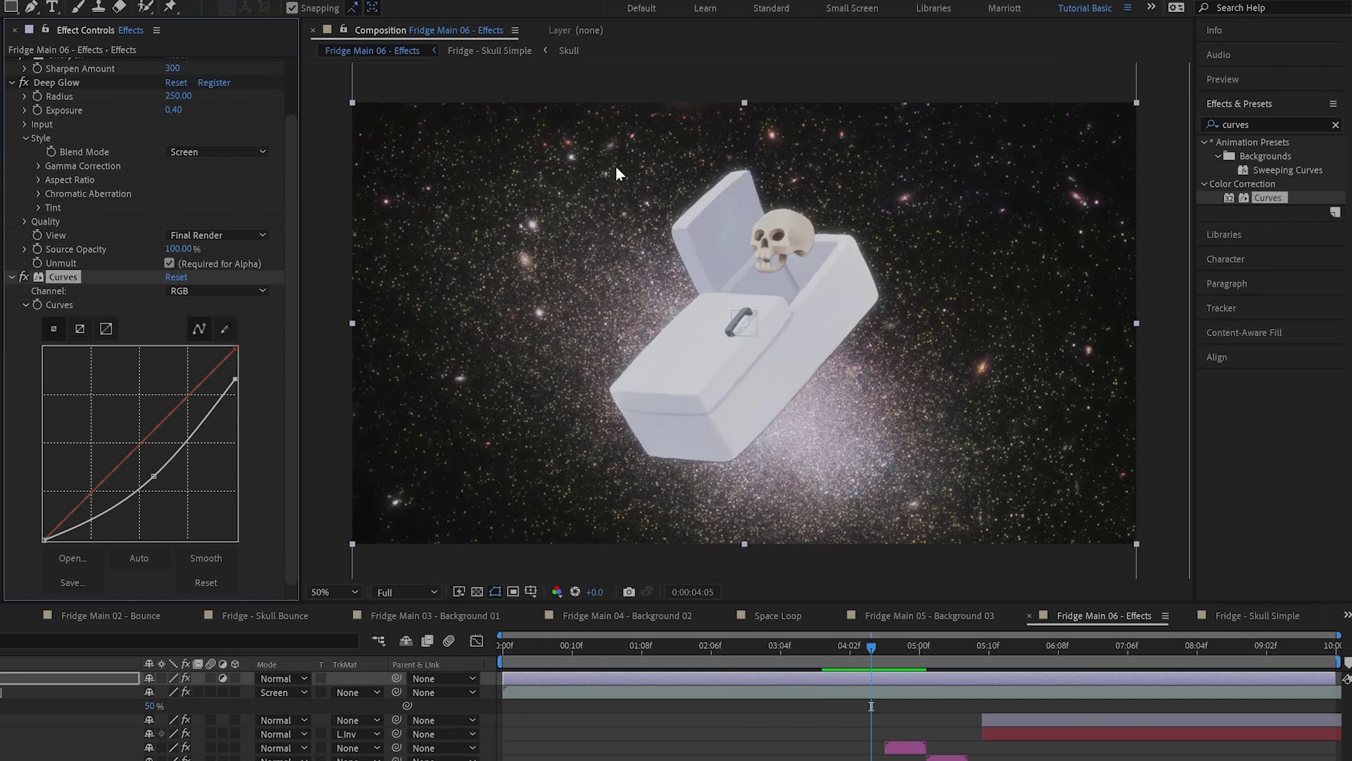
pyautogui.press('.')
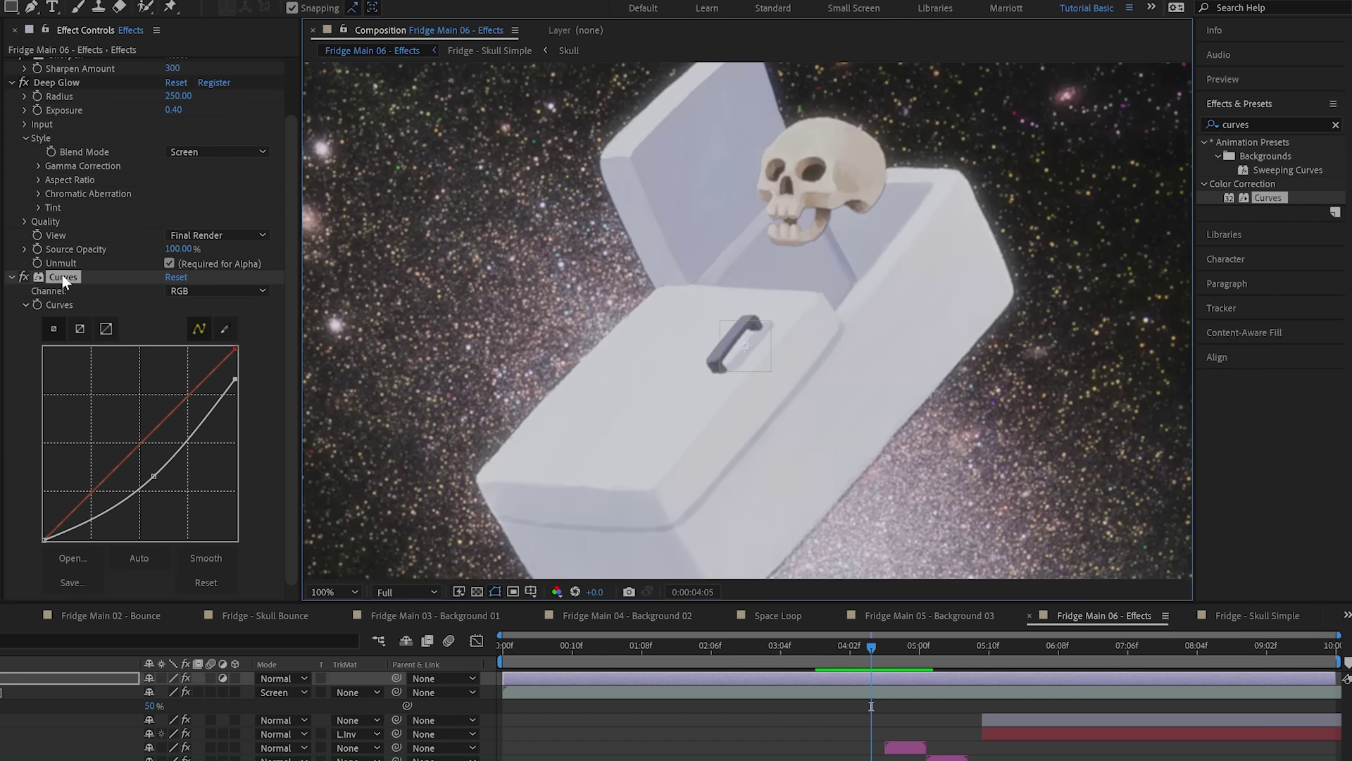
pyautogui.moveTo(62, 275); pyautogui.dragTo(83, 83)
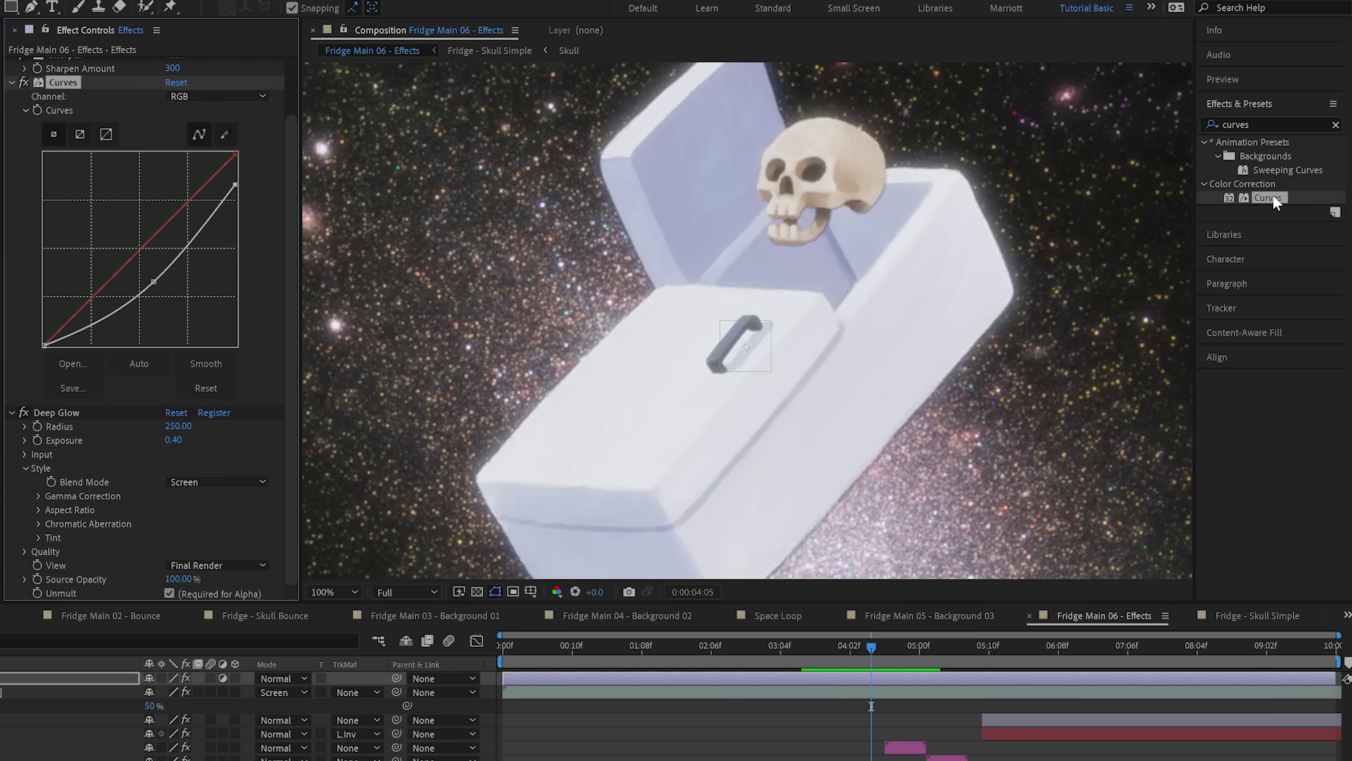
pyautogui.hotkey('ctrl', 'alt', 'shift', 'e')
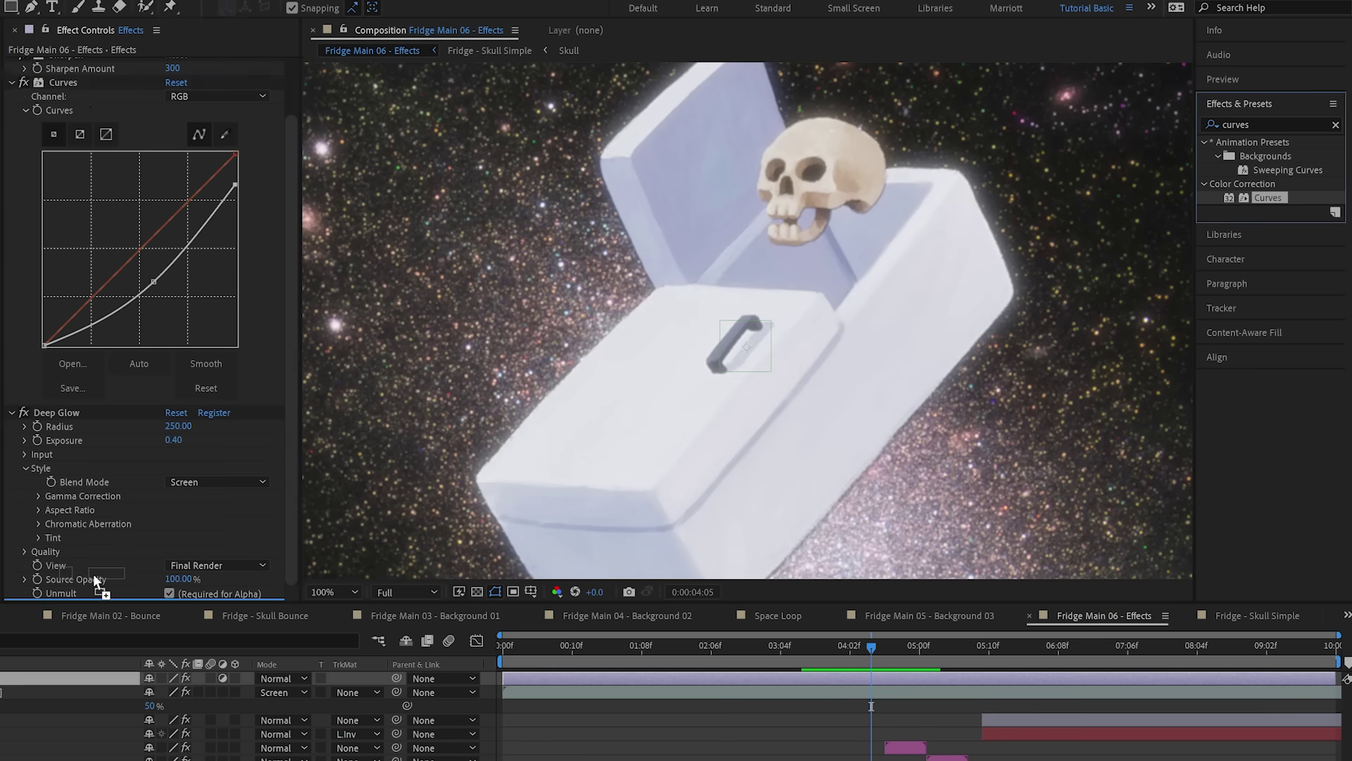
pyautogui.moveTo(238, 348); pyautogui.dragTo(236, 362)
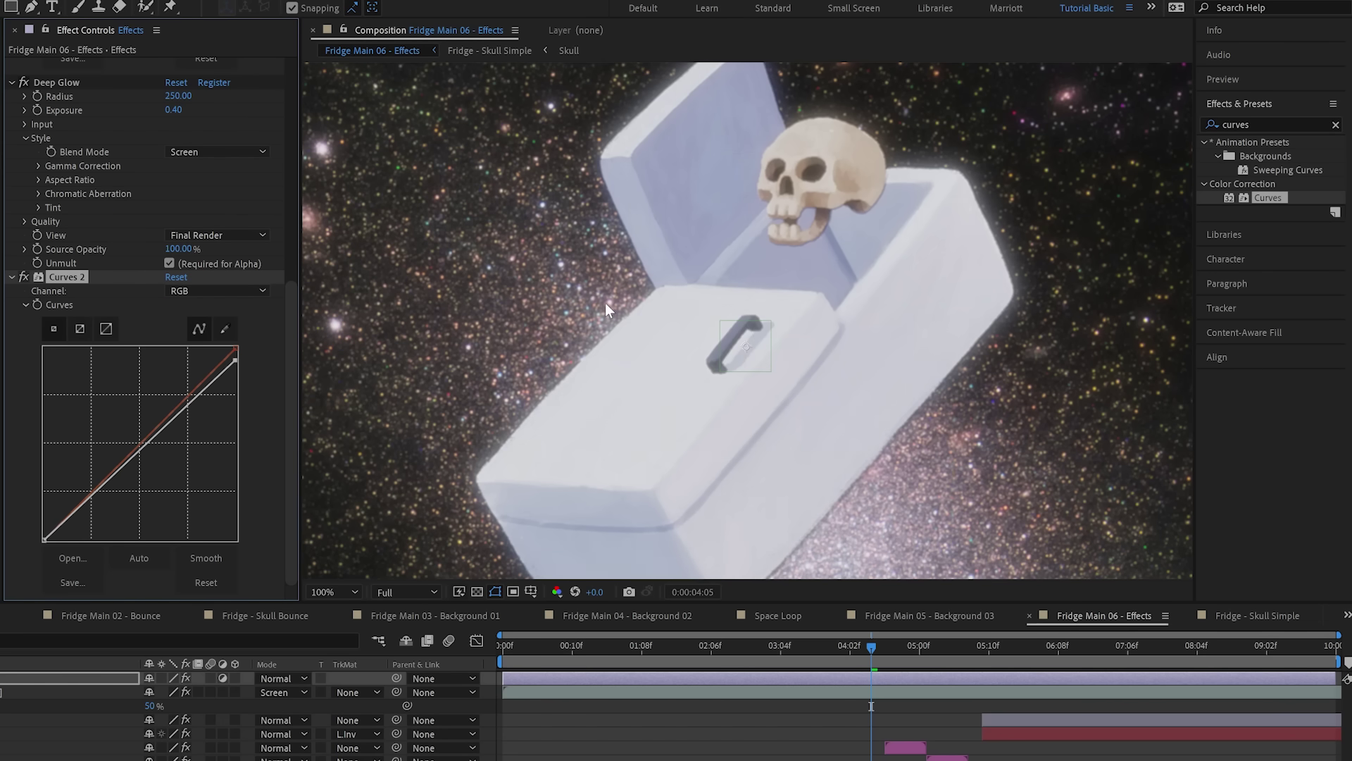
# Step: Enable Deep Glow's Red & Blue chromatic aberration at 0.15, toggling it off and on to compare
pyautogui.click(49, 83)
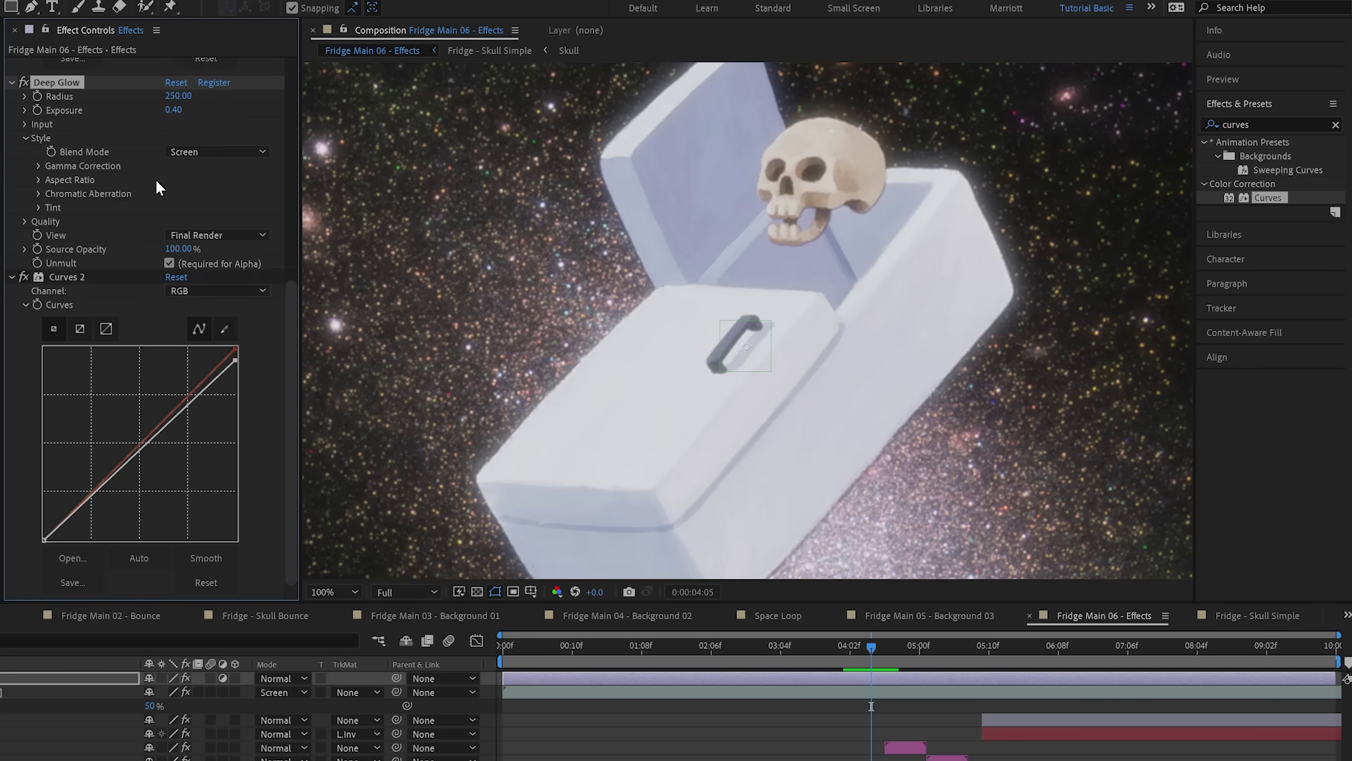
pyautogui.click(39, 195)
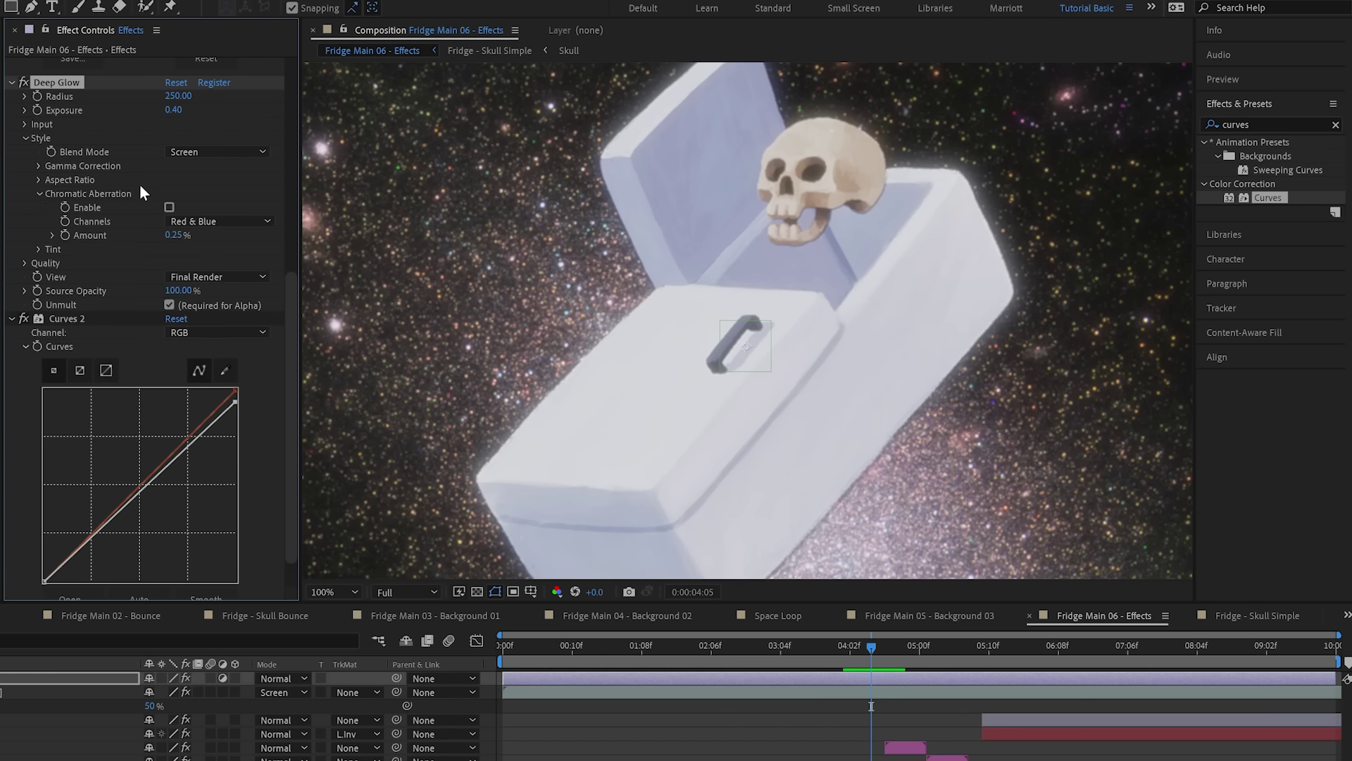
pyautogui.click(169, 207)
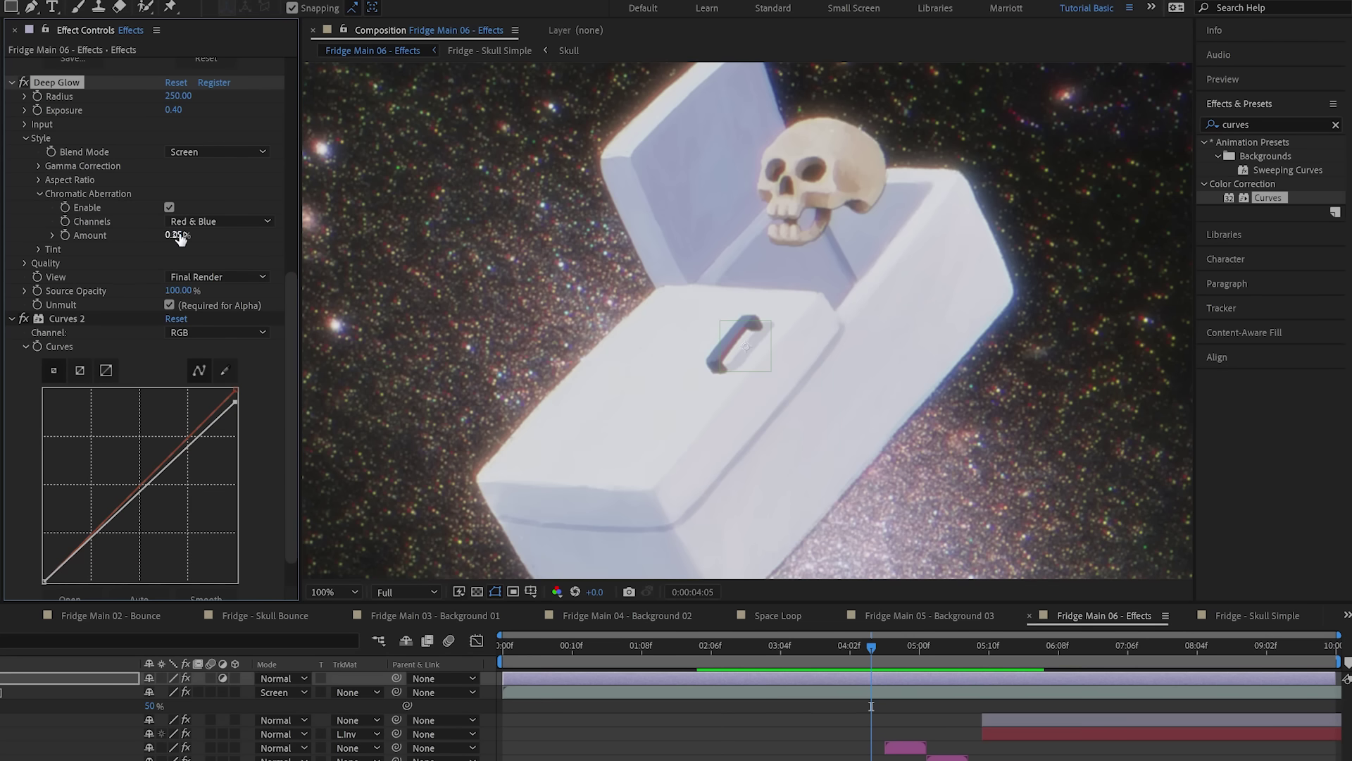
pyautogui.click(178, 235)
pyautogui.write('0.')
pyautogui.press('Return')
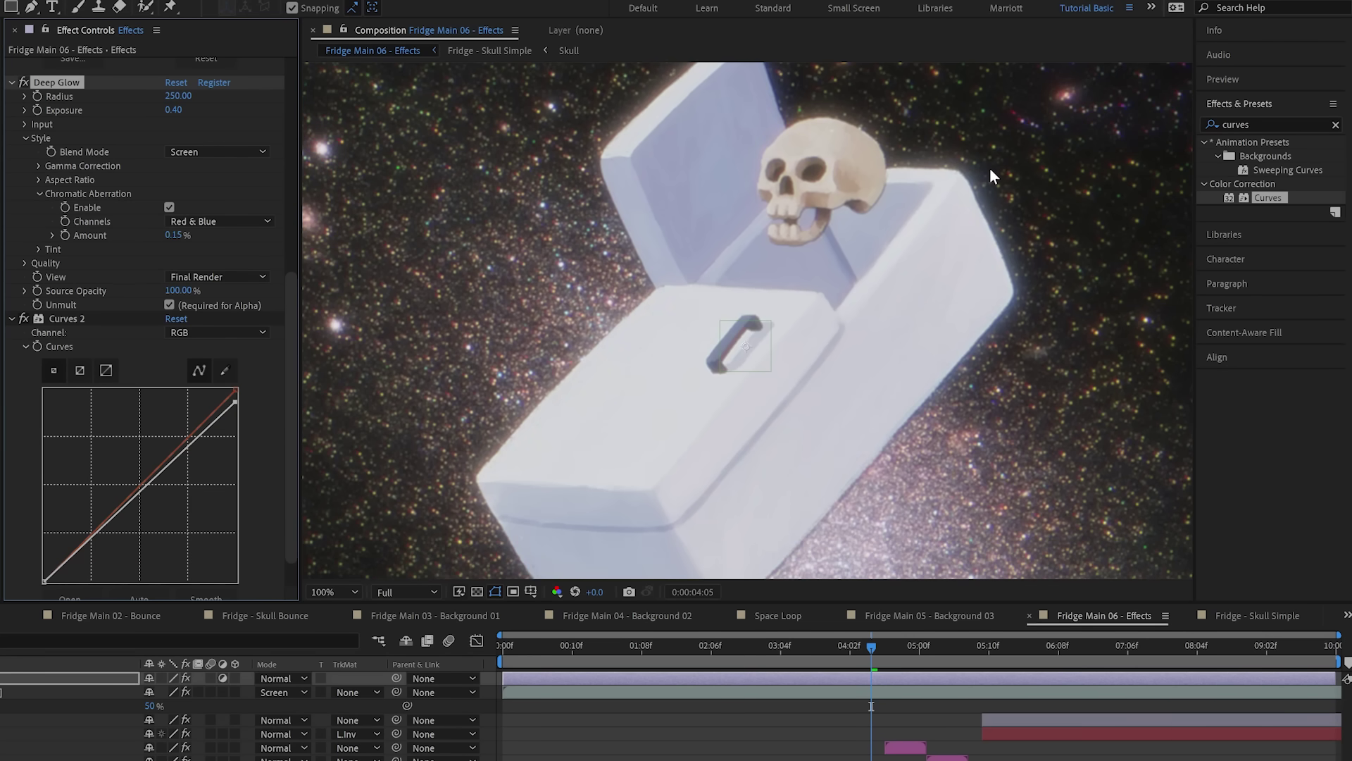
pyautogui.click(170, 207)
pyautogui.click(169, 207)
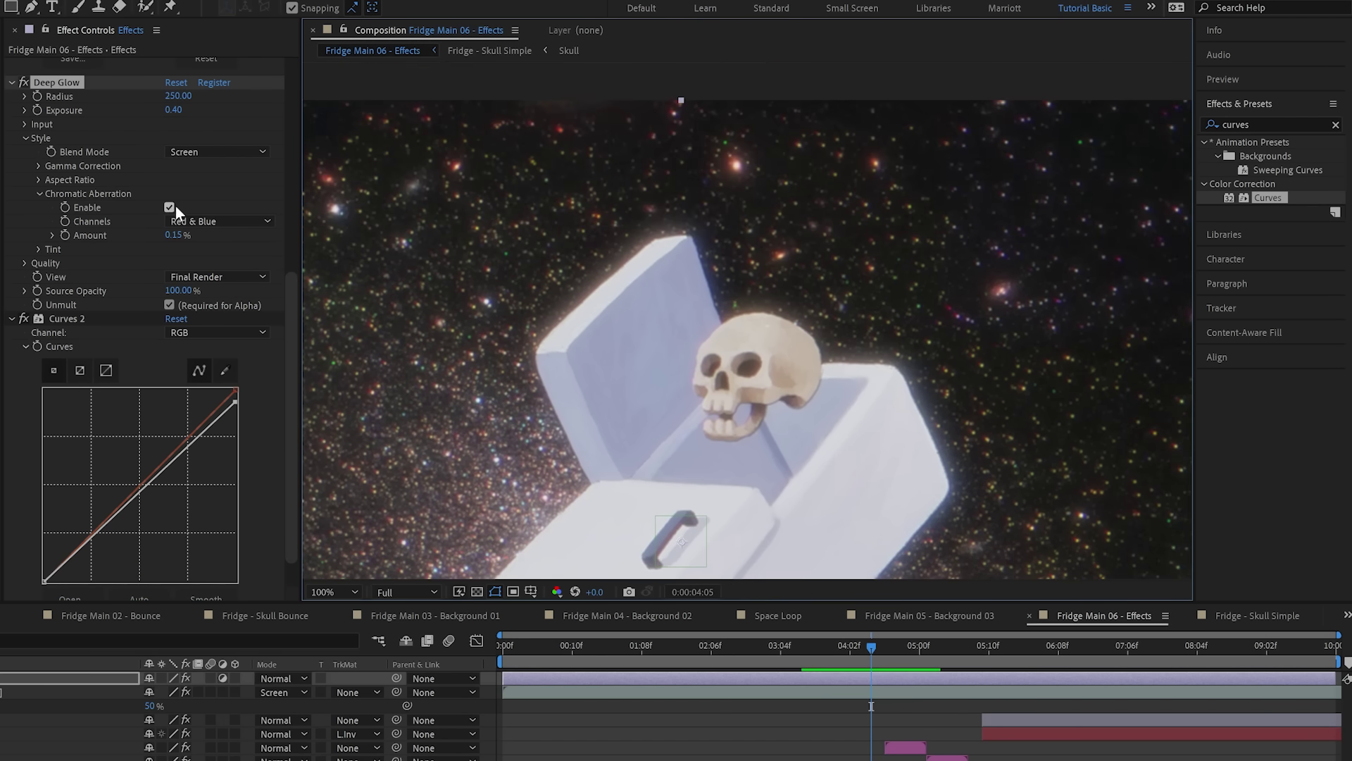
pyautogui.scroll(-2, 848, 206)
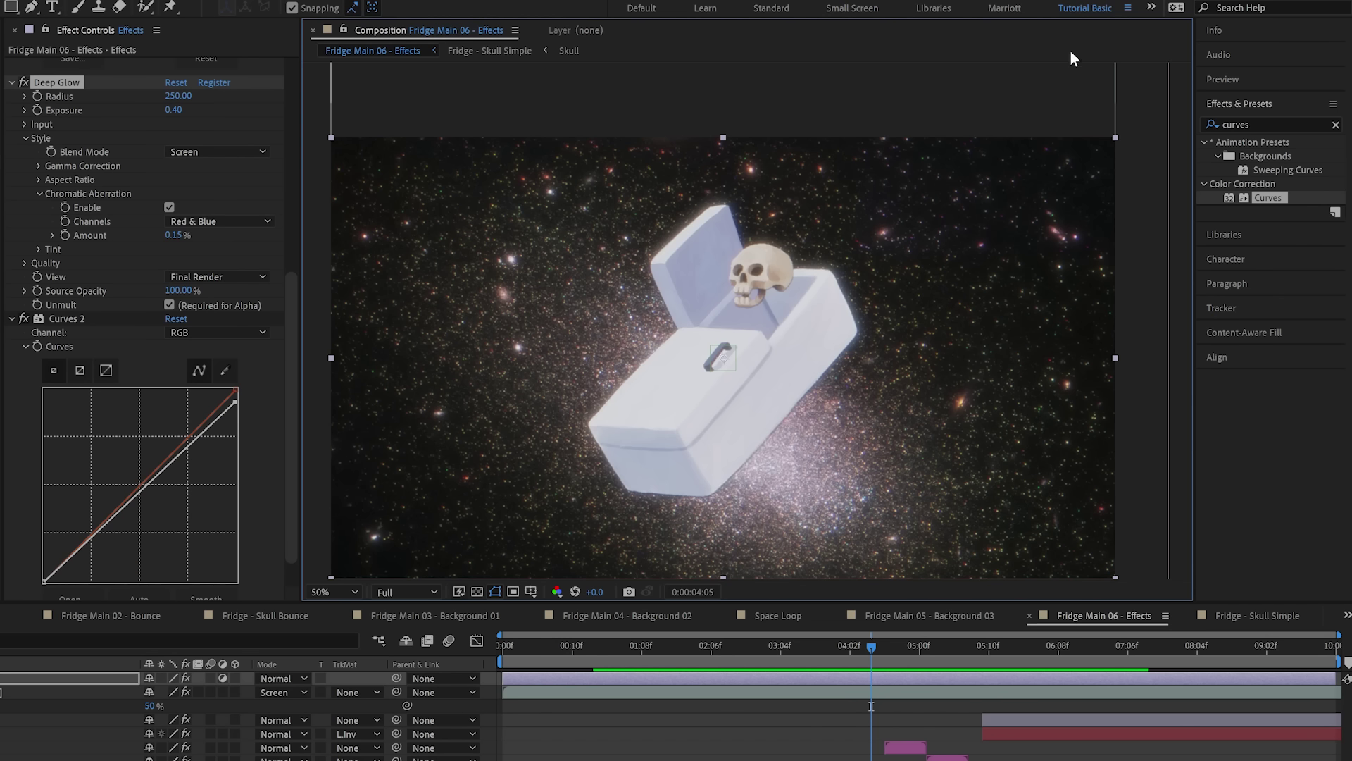
# Step: Collapse the Gaussian Blur, Sharpen, Curves, Deep Glow and Curves 2 settings
pyautogui.scroll(5, 72, 453)
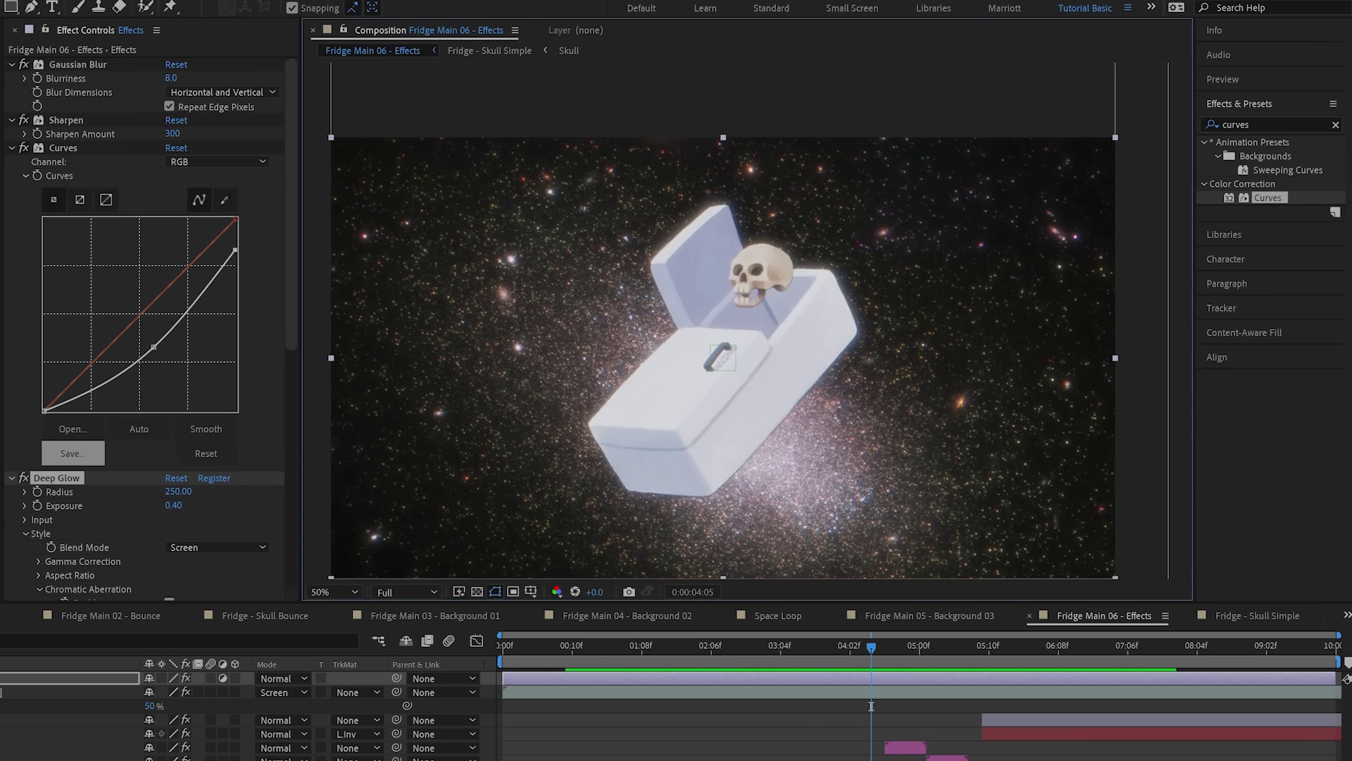
pyautogui.click(11, 64)
pyautogui.click(12, 77)
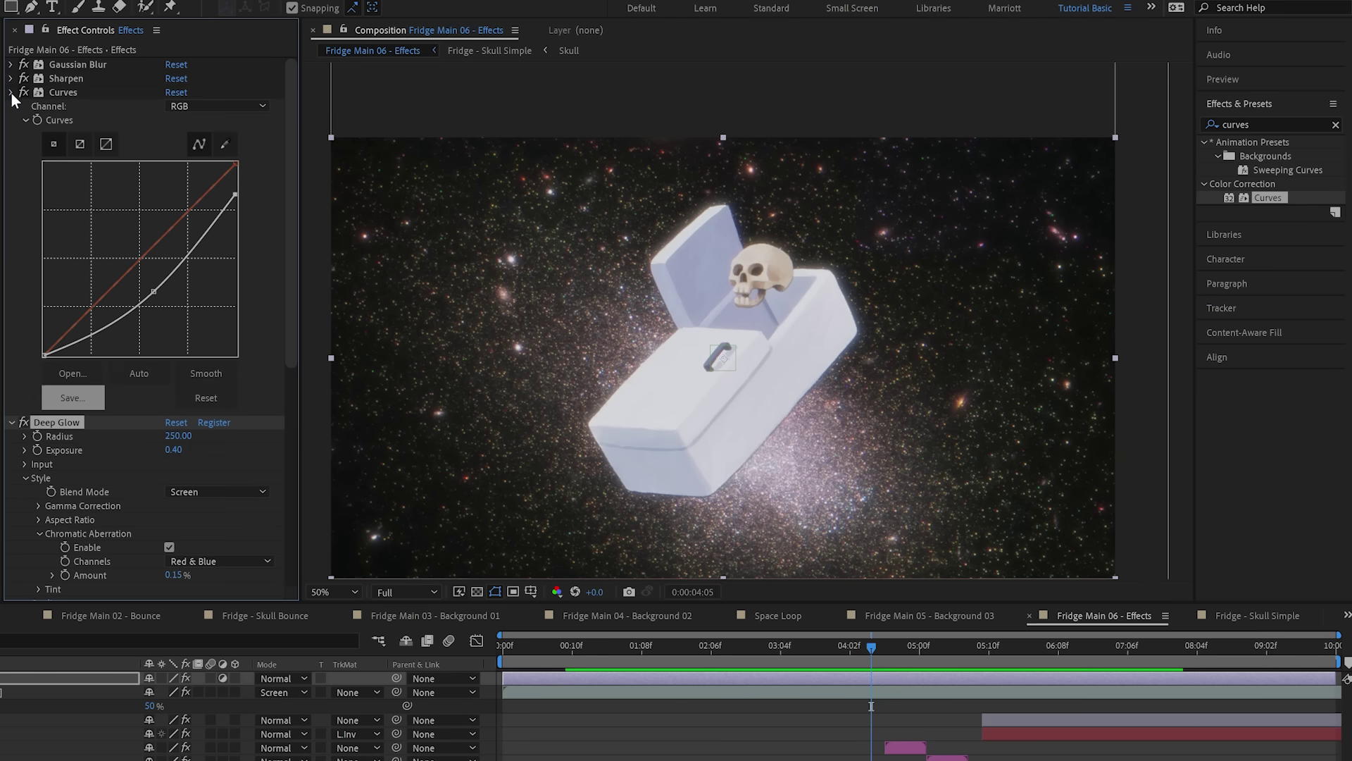
pyautogui.click(11, 92)
pyautogui.click(11, 103)
pyautogui.click(11, 120)
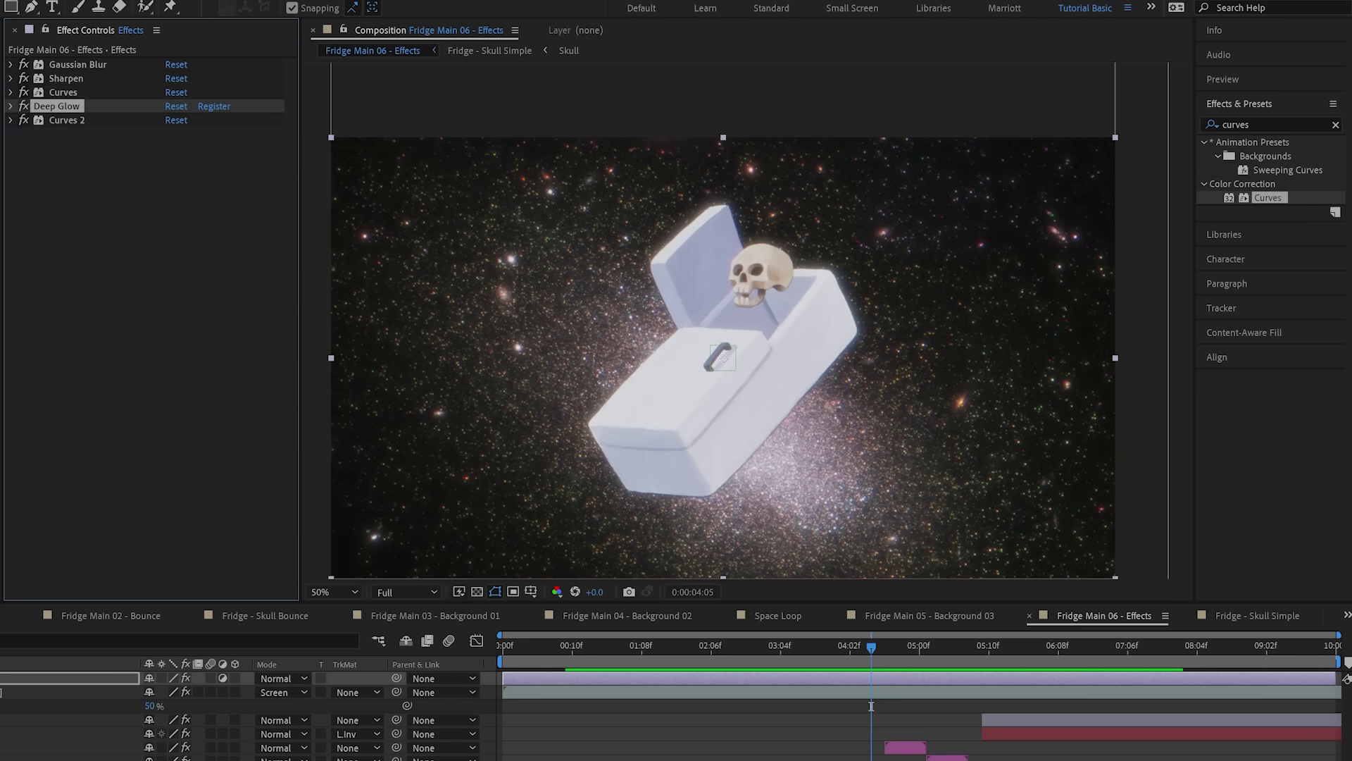
pyautogui.click(218, 187)
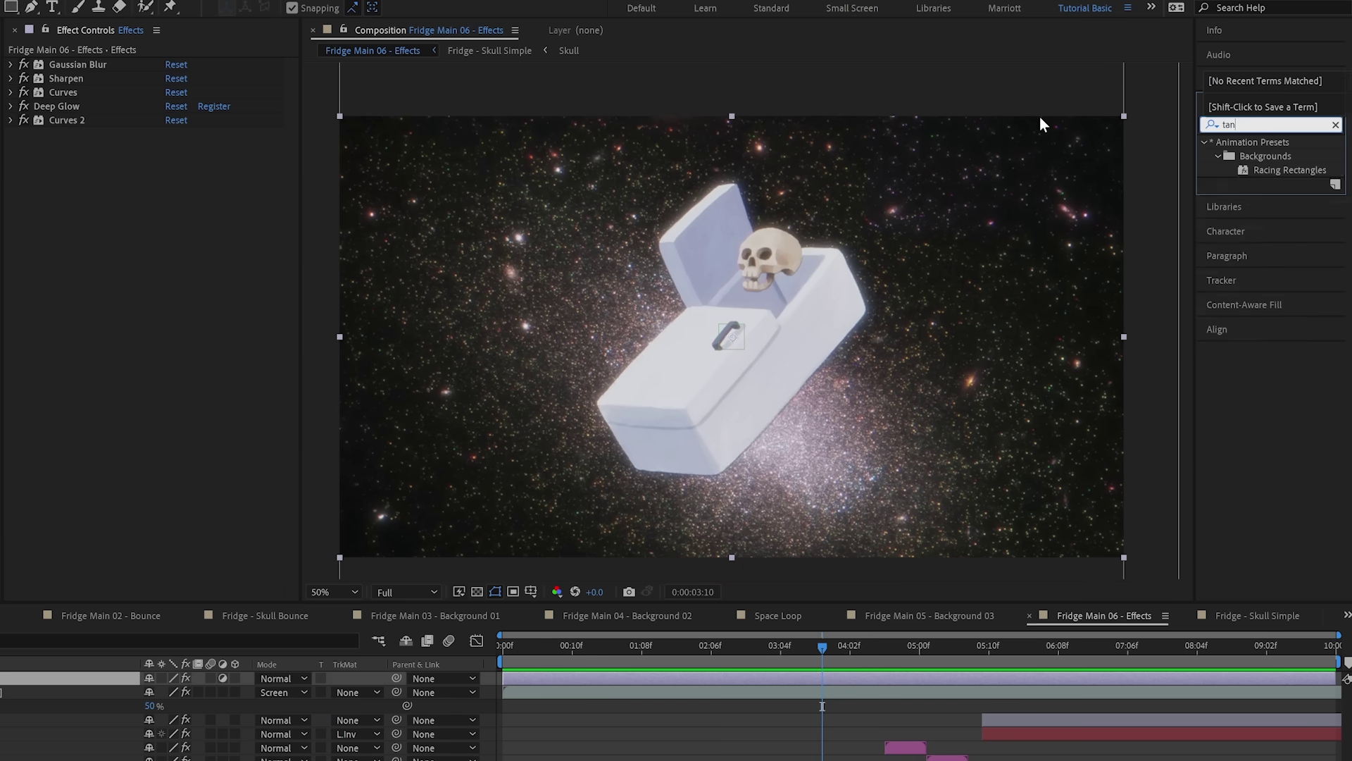
# Step: Add a Transform effect, test shifting its position, then undo back to 1920, 1080
pyautogui.write('tran')
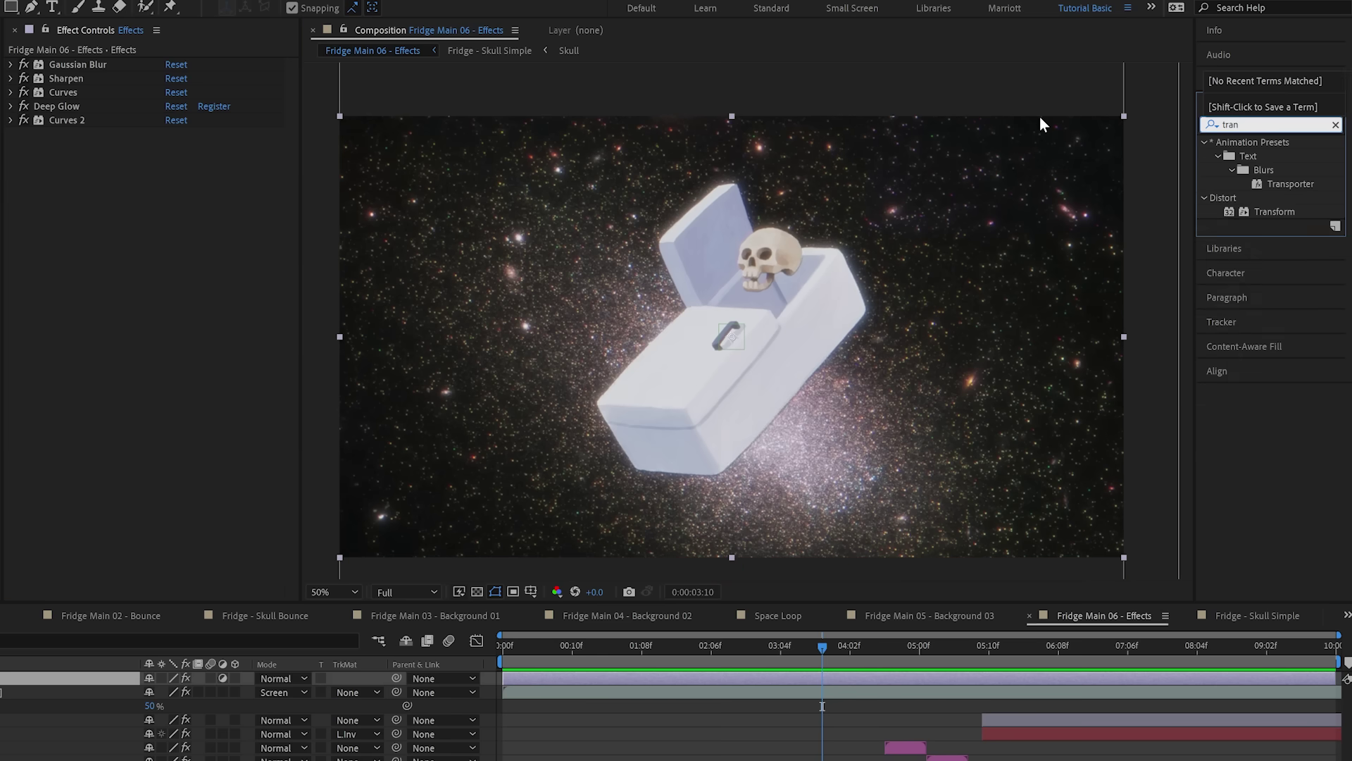
pyautogui.moveTo(1275, 211); pyautogui.dragTo(223, 105)
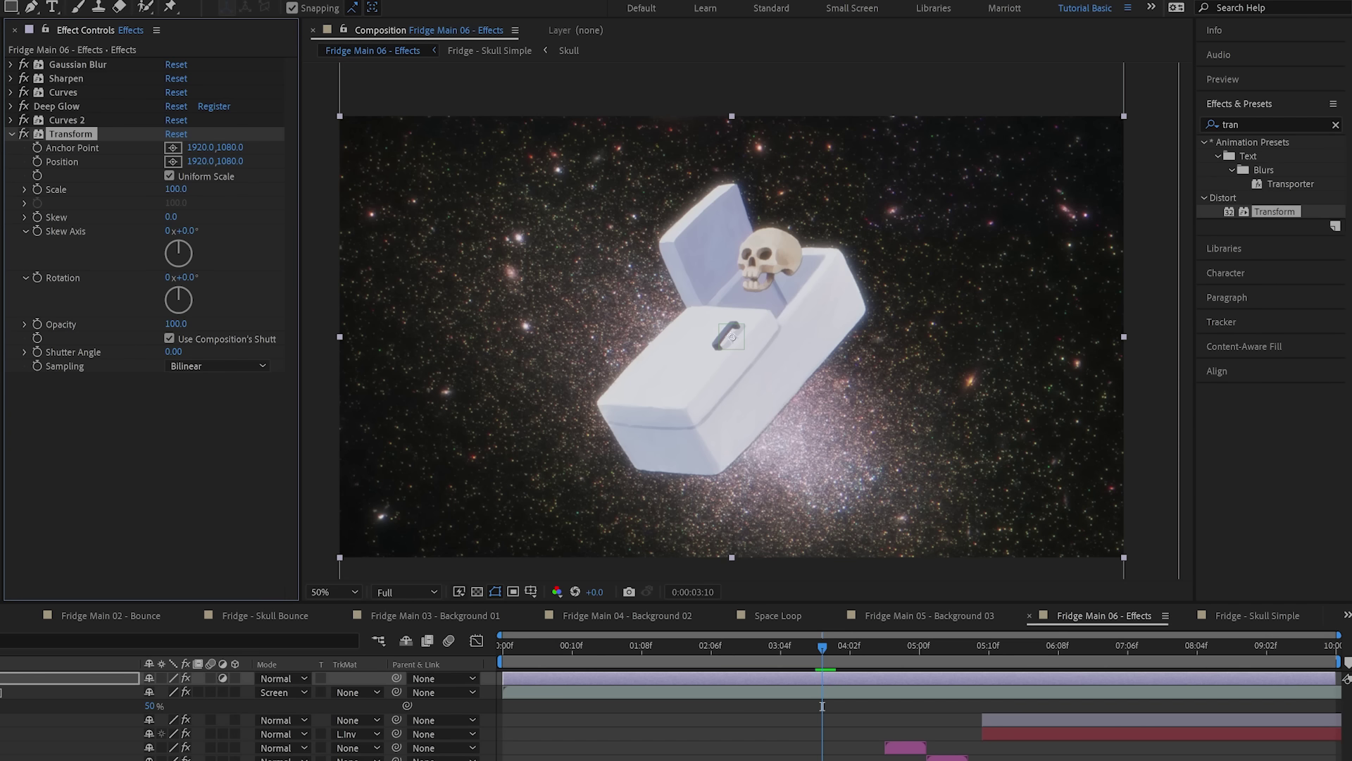
pyautogui.moveTo(204, 162)
pyautogui.mouseDown()
pyautogui.moveTo(229, 167)
pyautogui.moveTo(189, 169)
pyautogui.mouseUp()
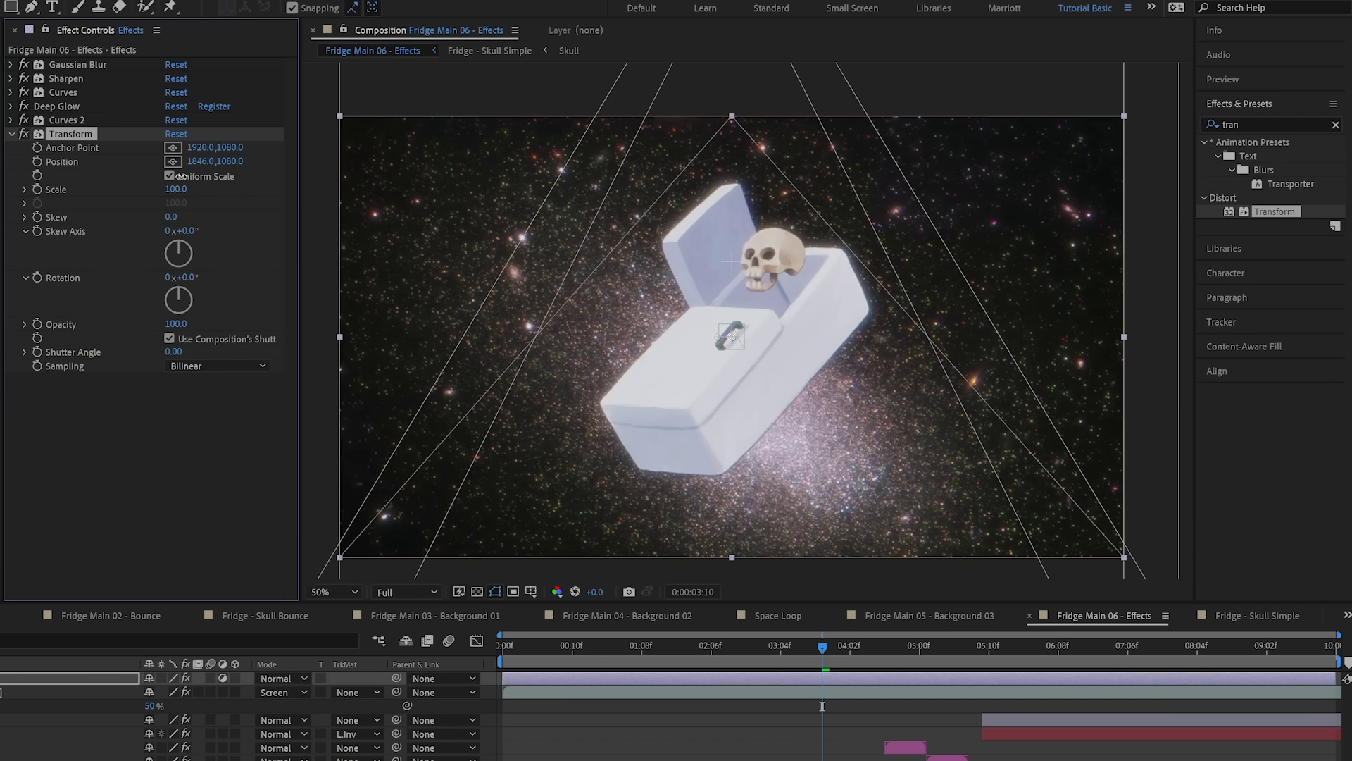
pyautogui.hotkey('ctrl', 'z')
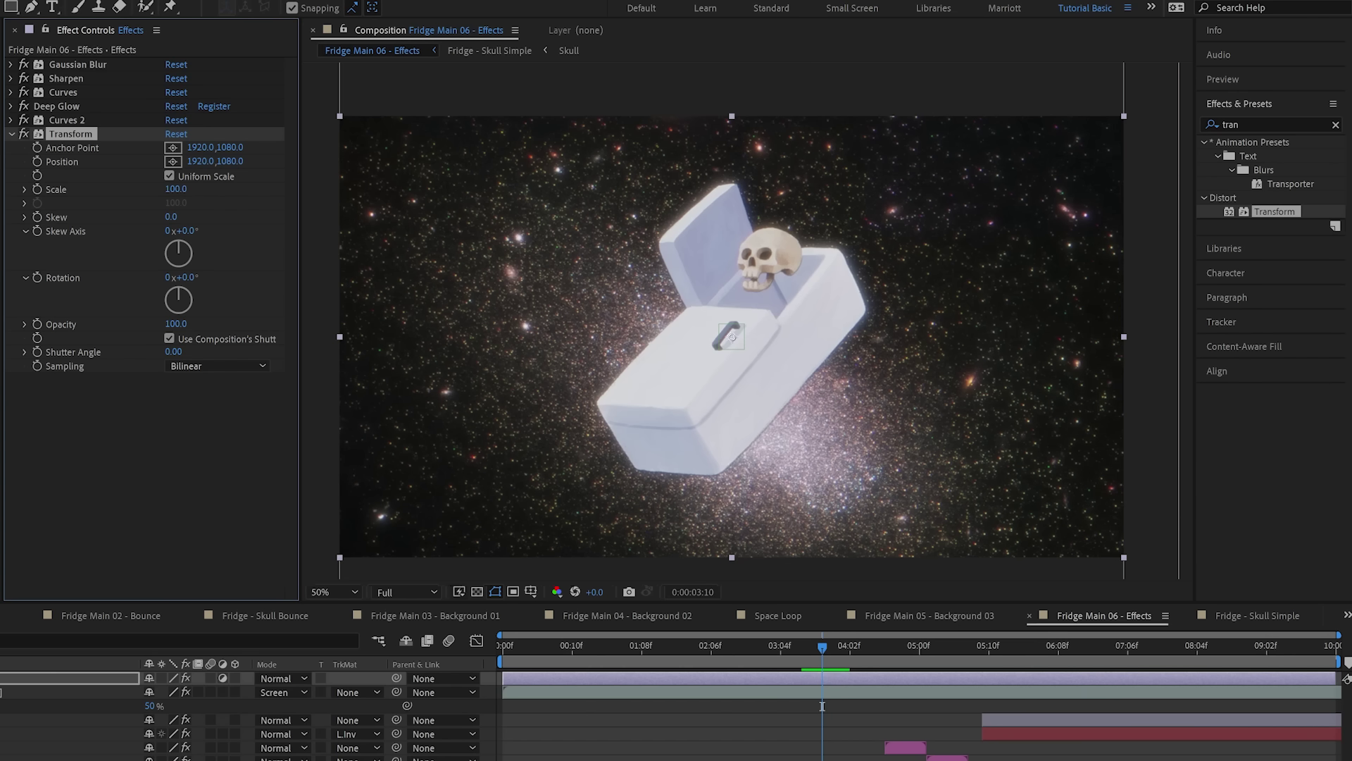
# Step: Give the Transform position a wiggle(6,2) expression for a subtle shake
pyautogui.keyDown('alt'); pyautogui.click(37, 161); pyautogui.keyUp('alt')
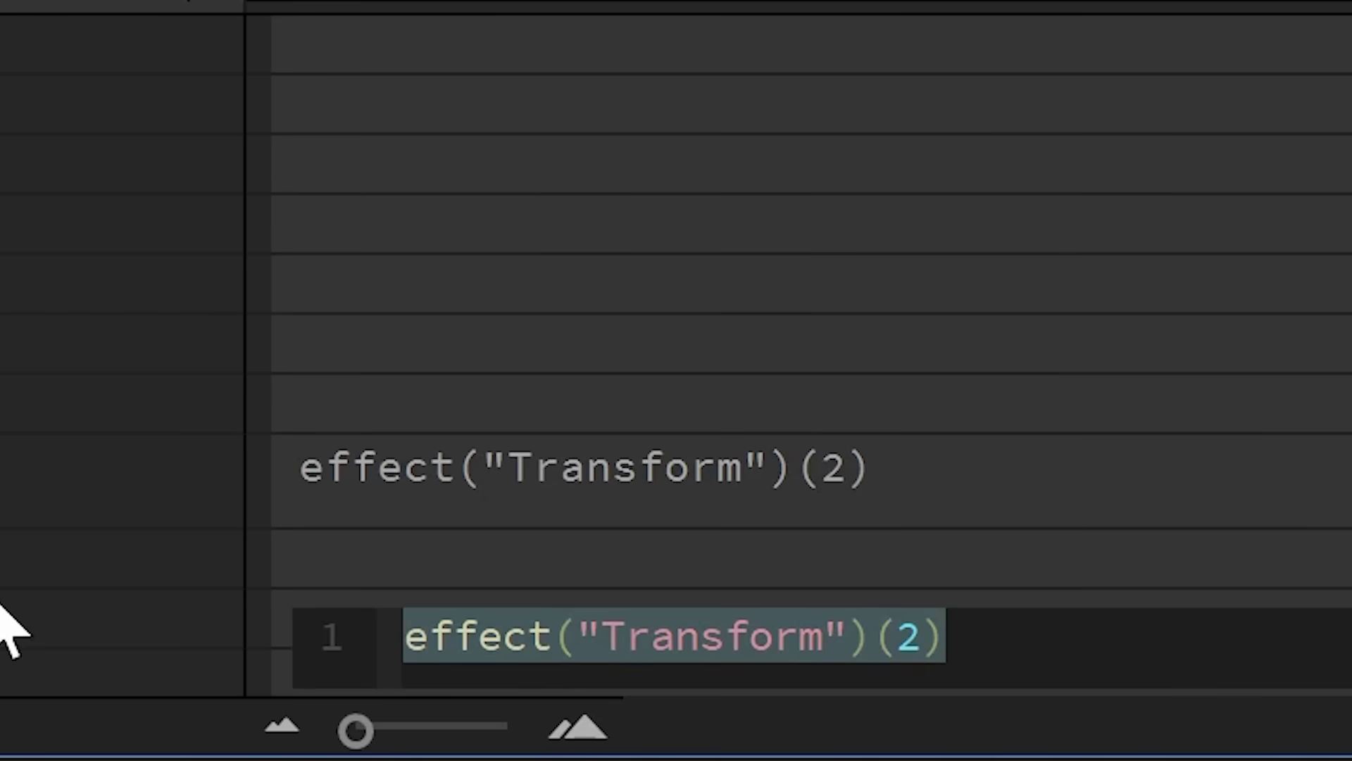
pyautogui.write('wiggle()')
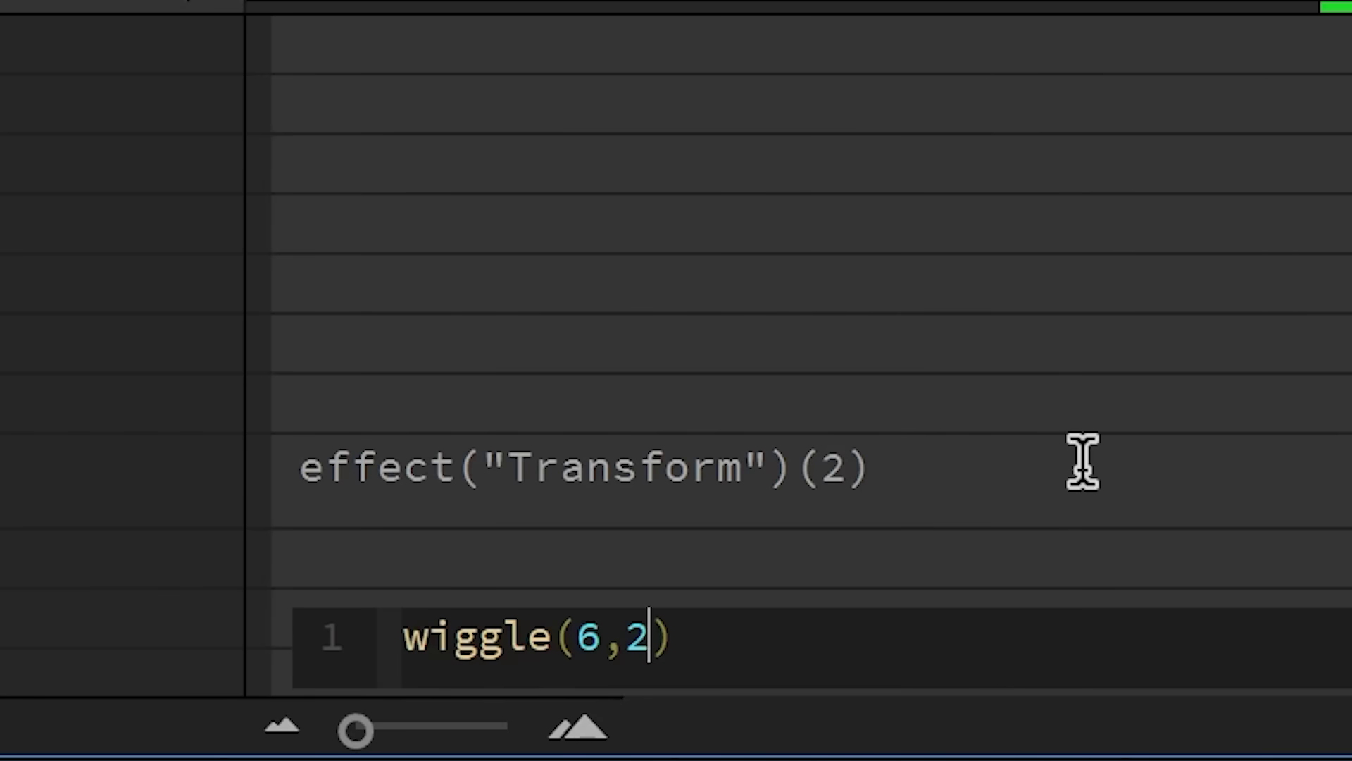
pyautogui.hotkey('ctrl', 'a')
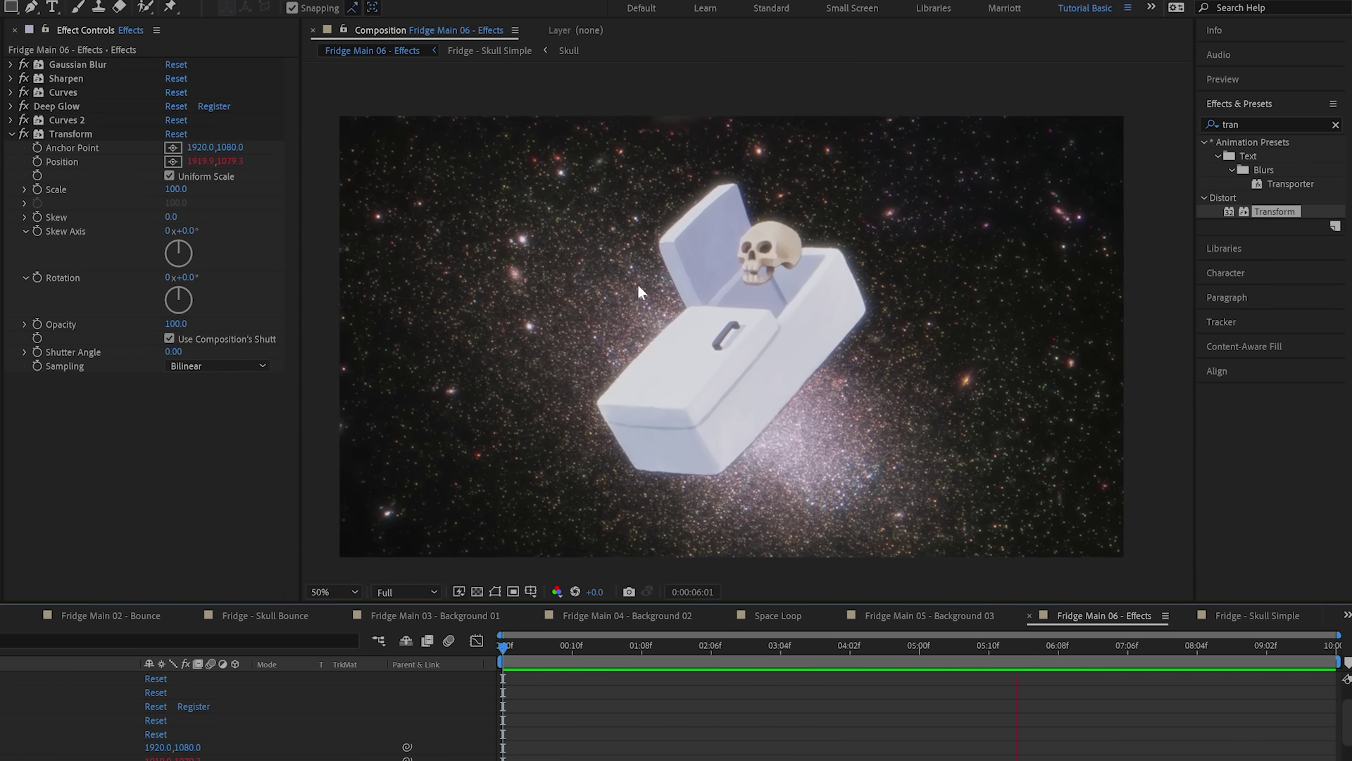
pyautogui.scroll(2, 789, 141)
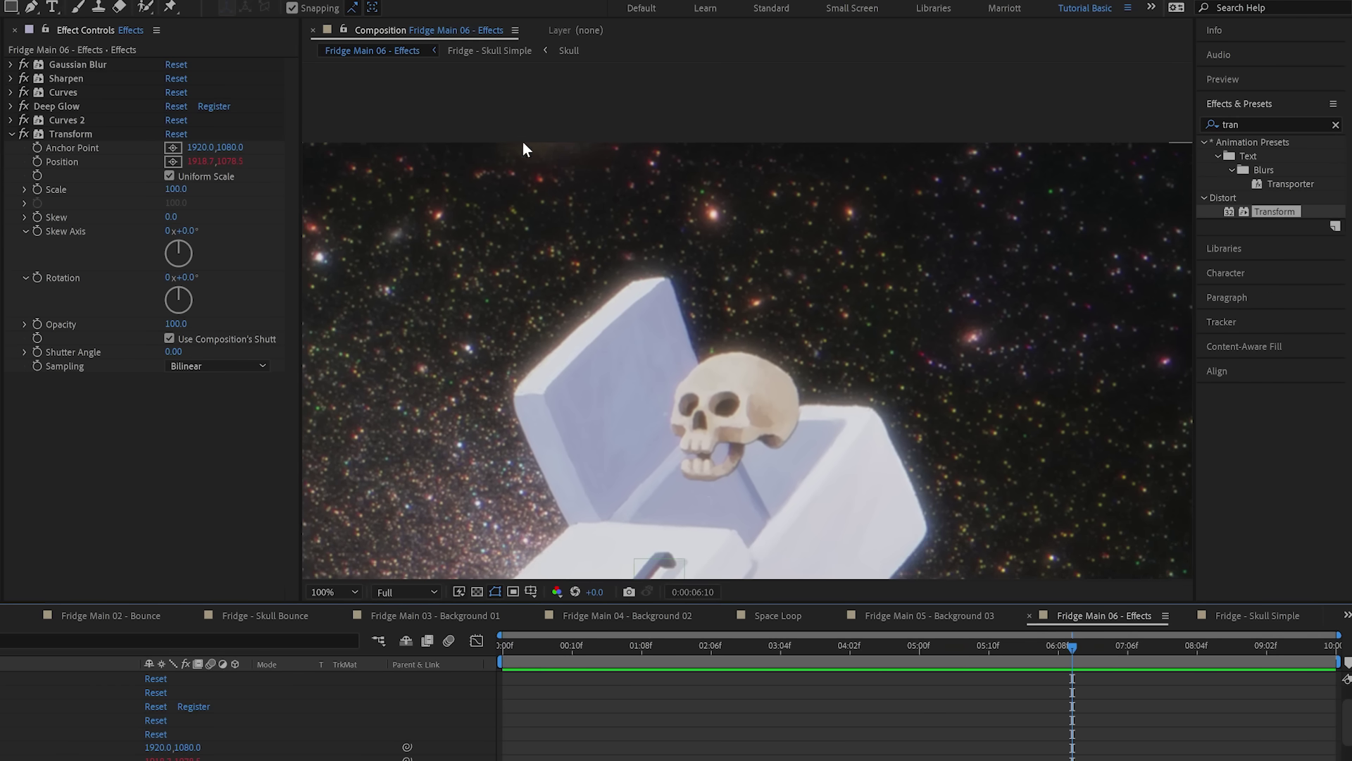
# Step: Set the Transform scale to 101 to hide the shaking edges
pyautogui.click(177, 189)
pyautogui.write('101')
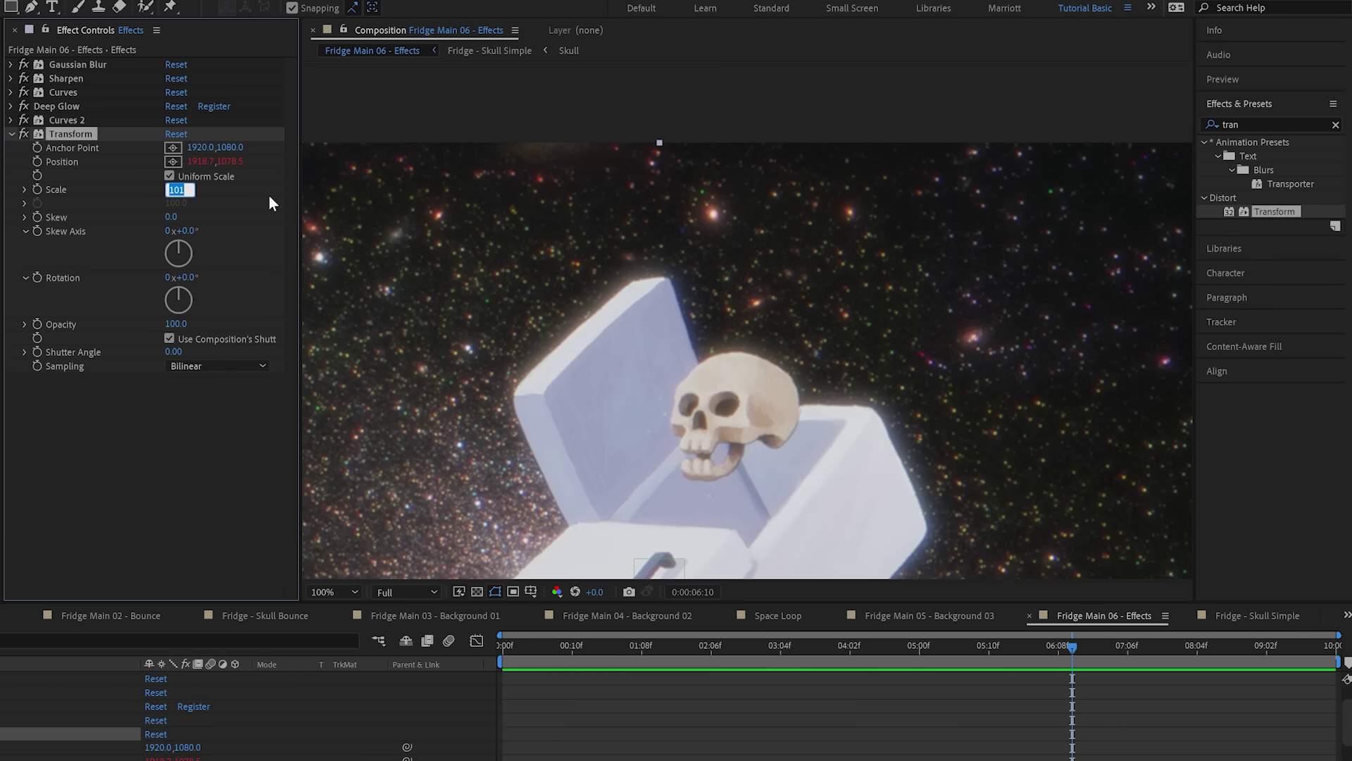
pyautogui.press('Return')
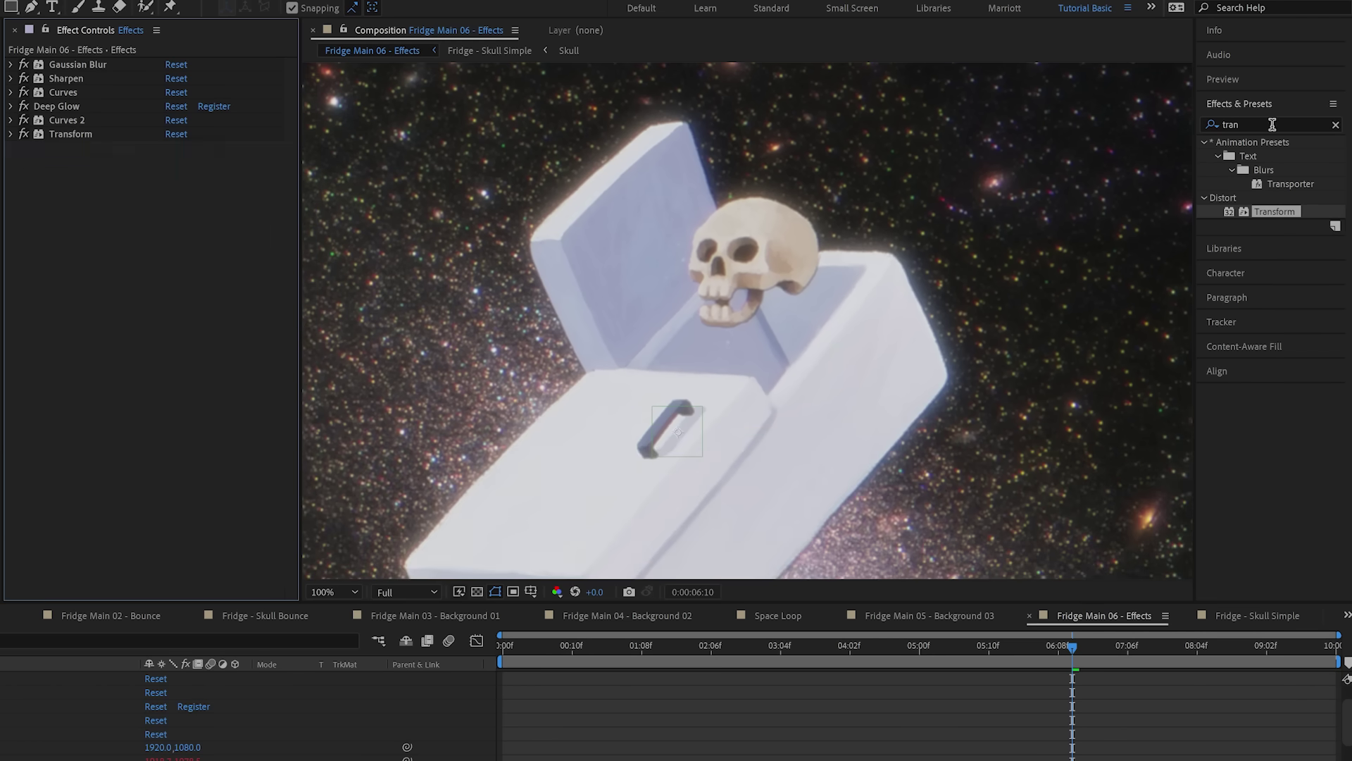
# Step: Add Noise HLS Auto to the Effects layer and set its noise type to Grain
pyautogui.click(1272, 124)
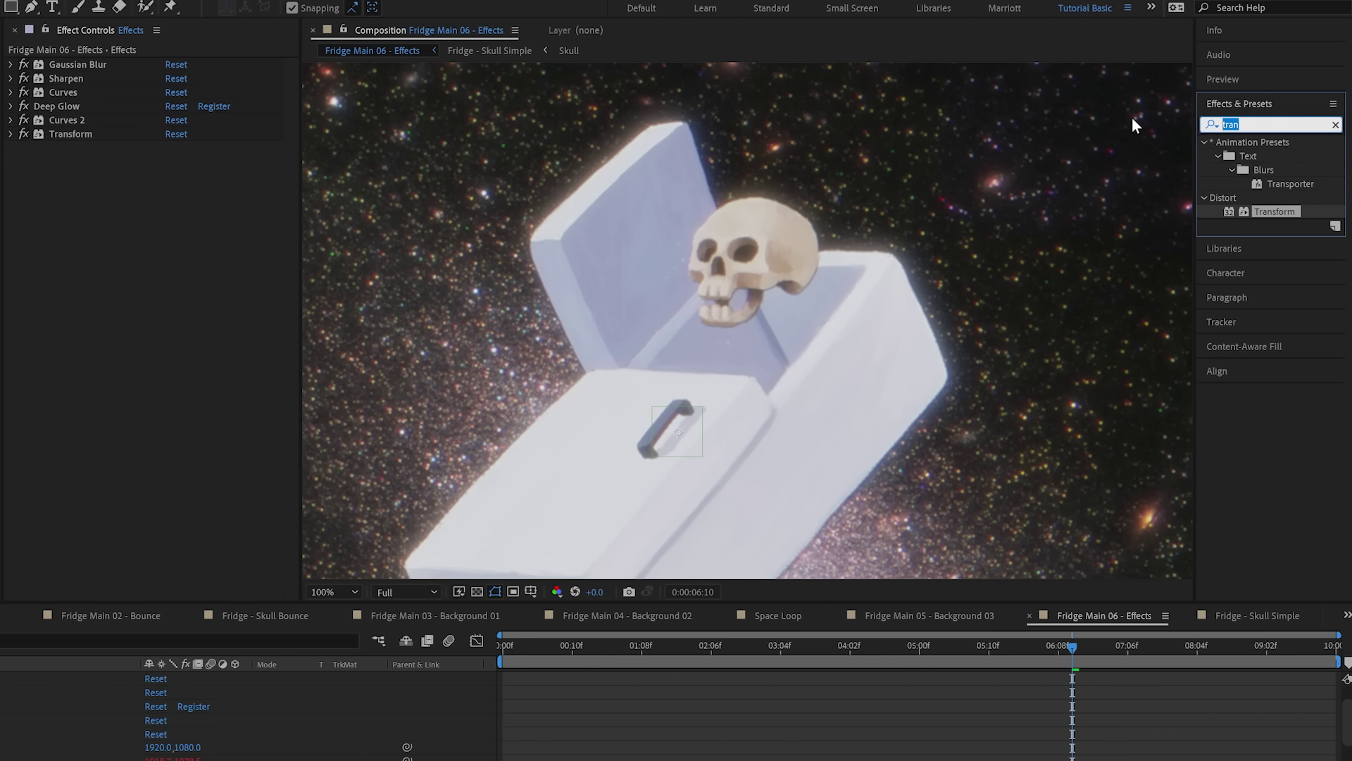
pyautogui.write('noise')
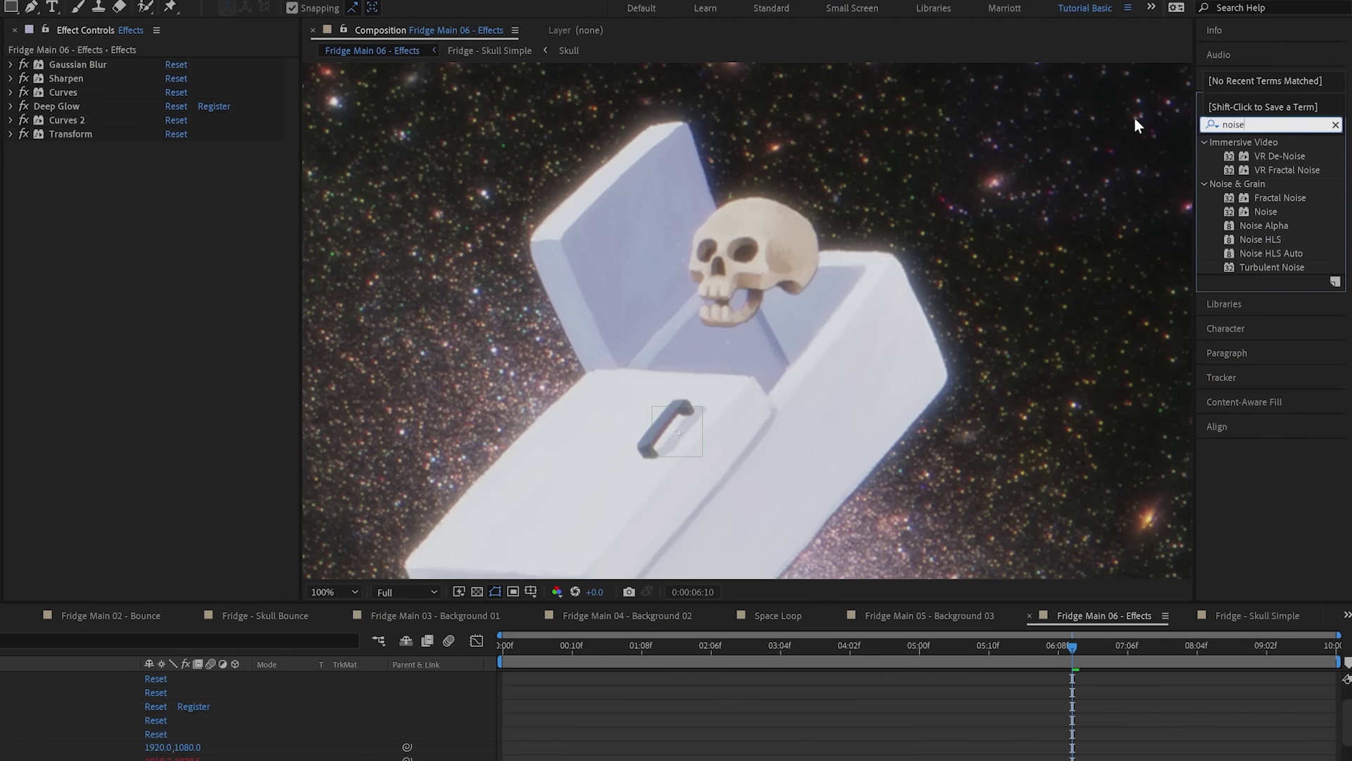
pyautogui.moveTo(1283, 254); pyautogui.dragTo(97, 151)
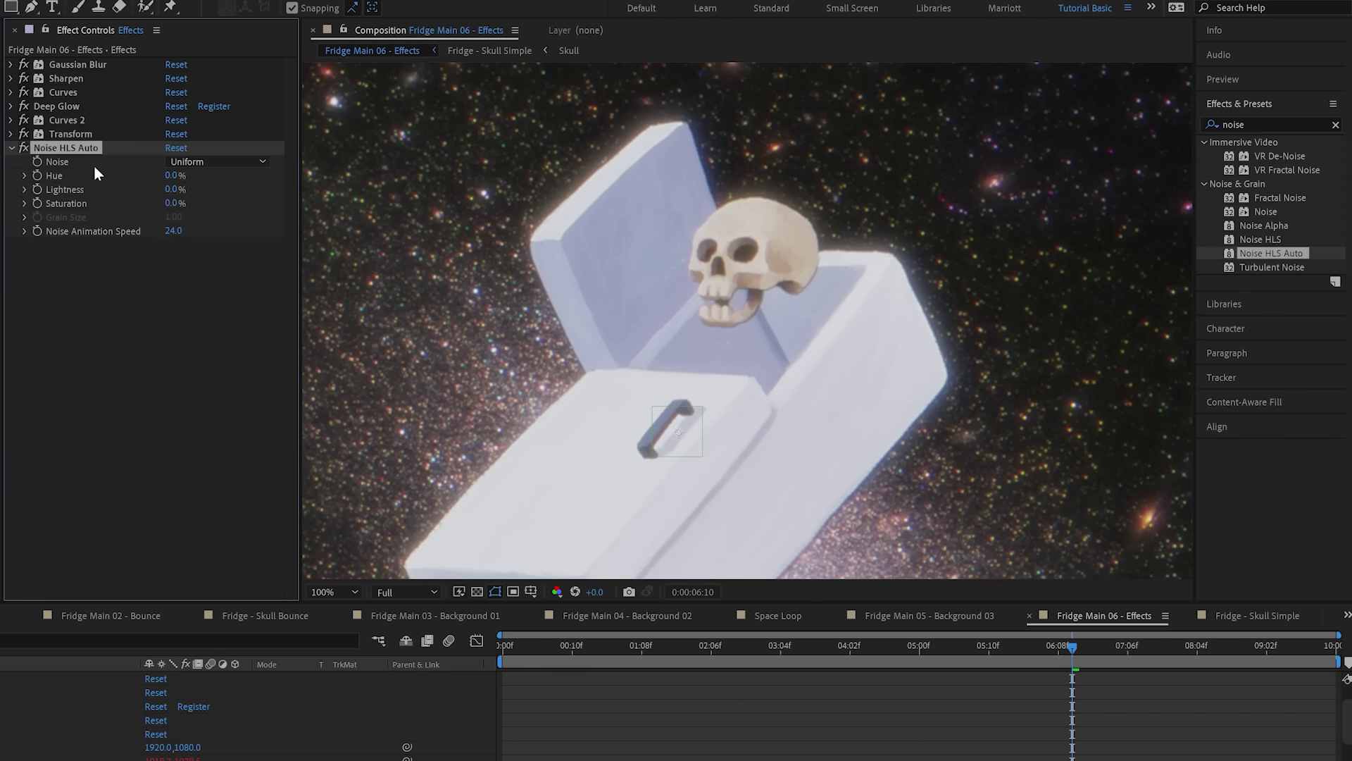
pyautogui.click(203, 162)
pyautogui.click(184, 205)
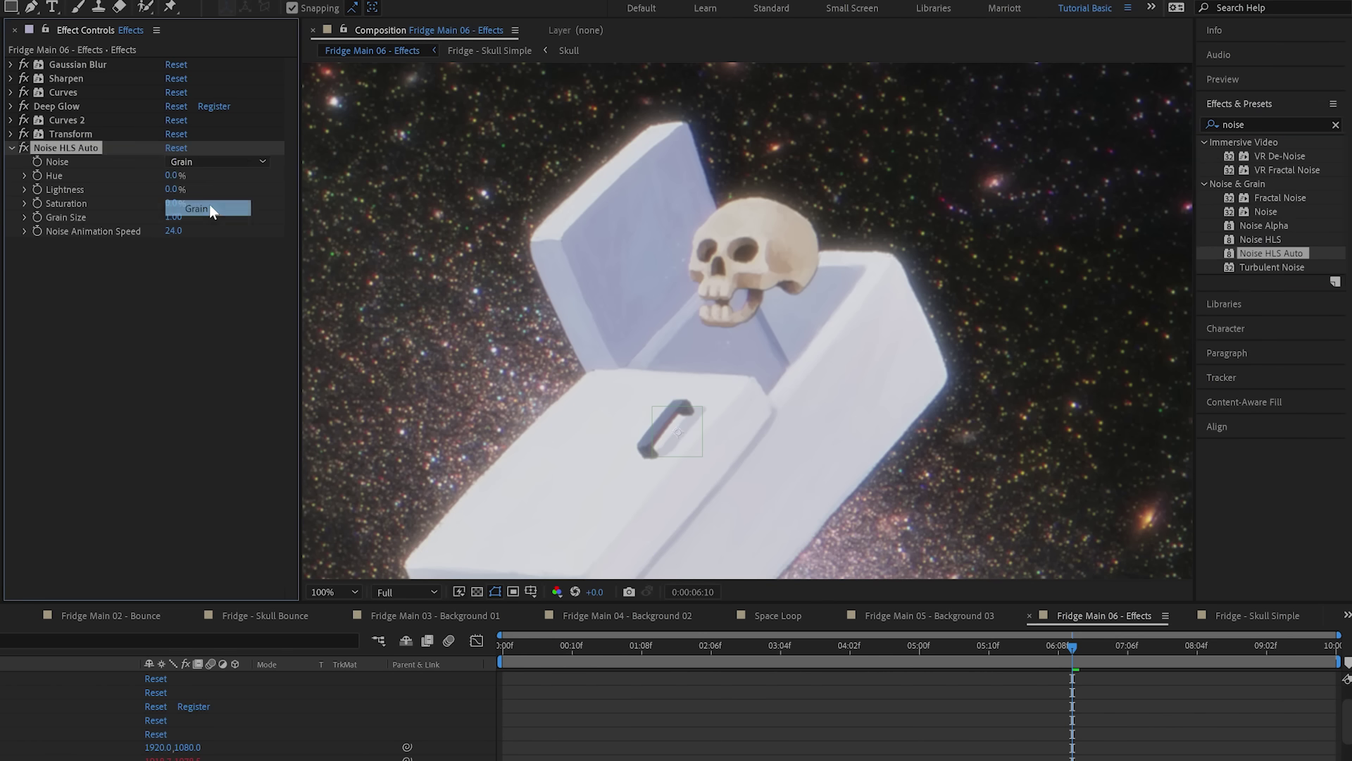
# Step: Set the grain to 5% lightness, grain size 2 and animation speed 12
pyautogui.scroll(4, 607, 319)
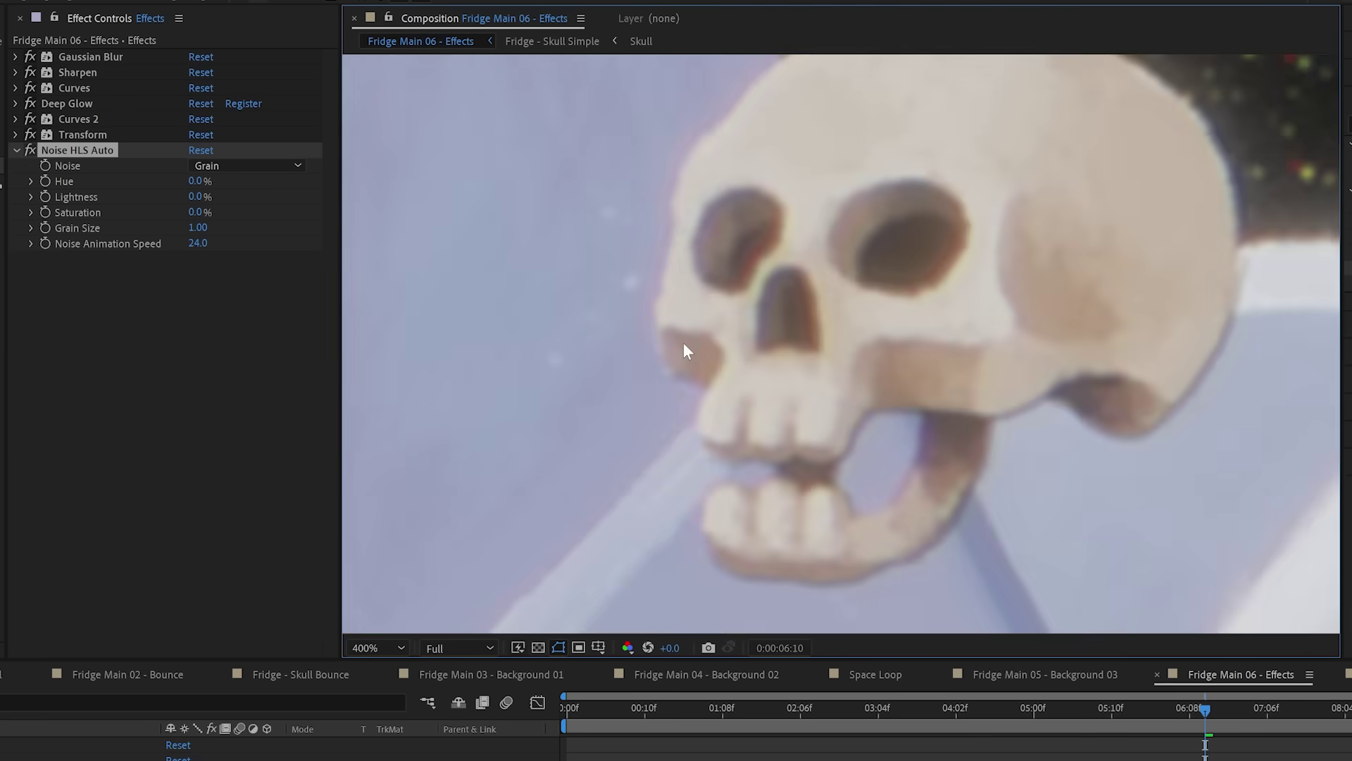
pyautogui.scroll(-2, 683, 342)
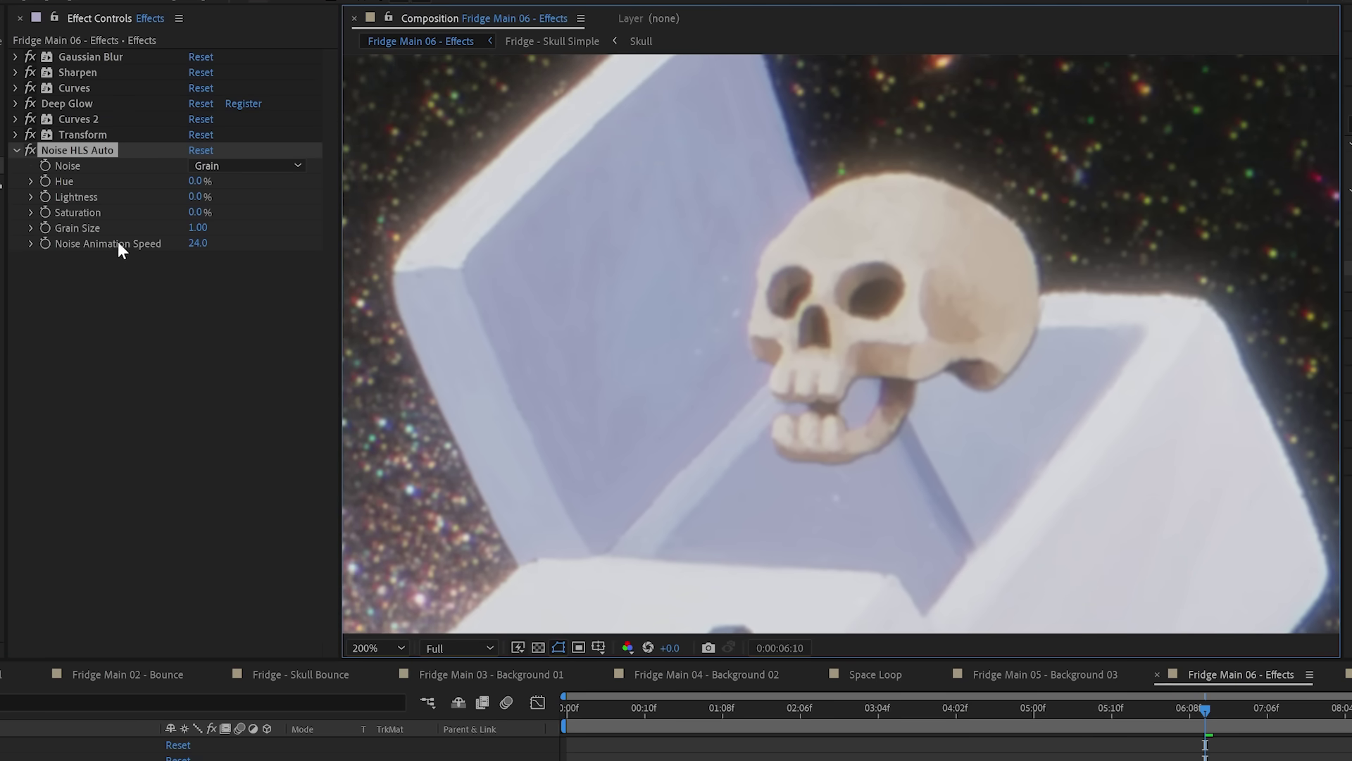
pyautogui.click(196, 196)
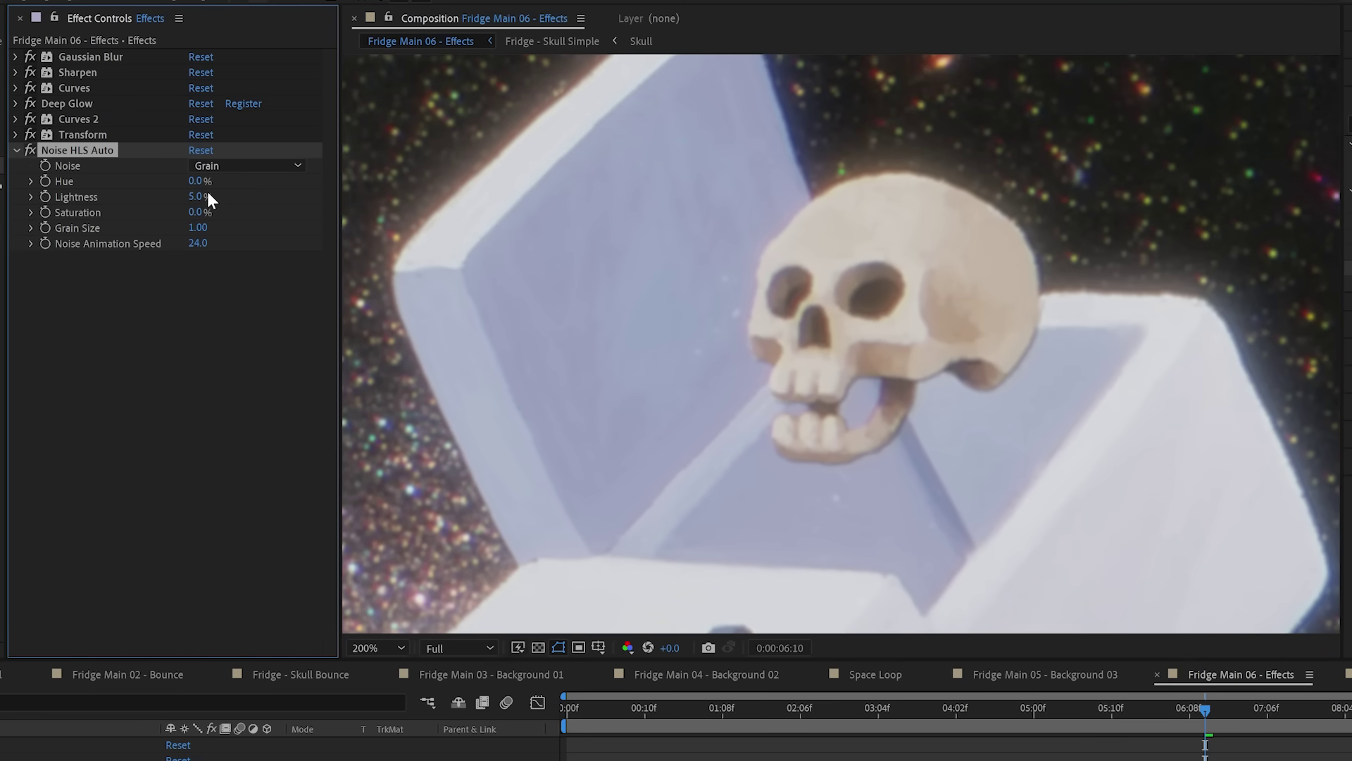
pyautogui.click(199, 243)
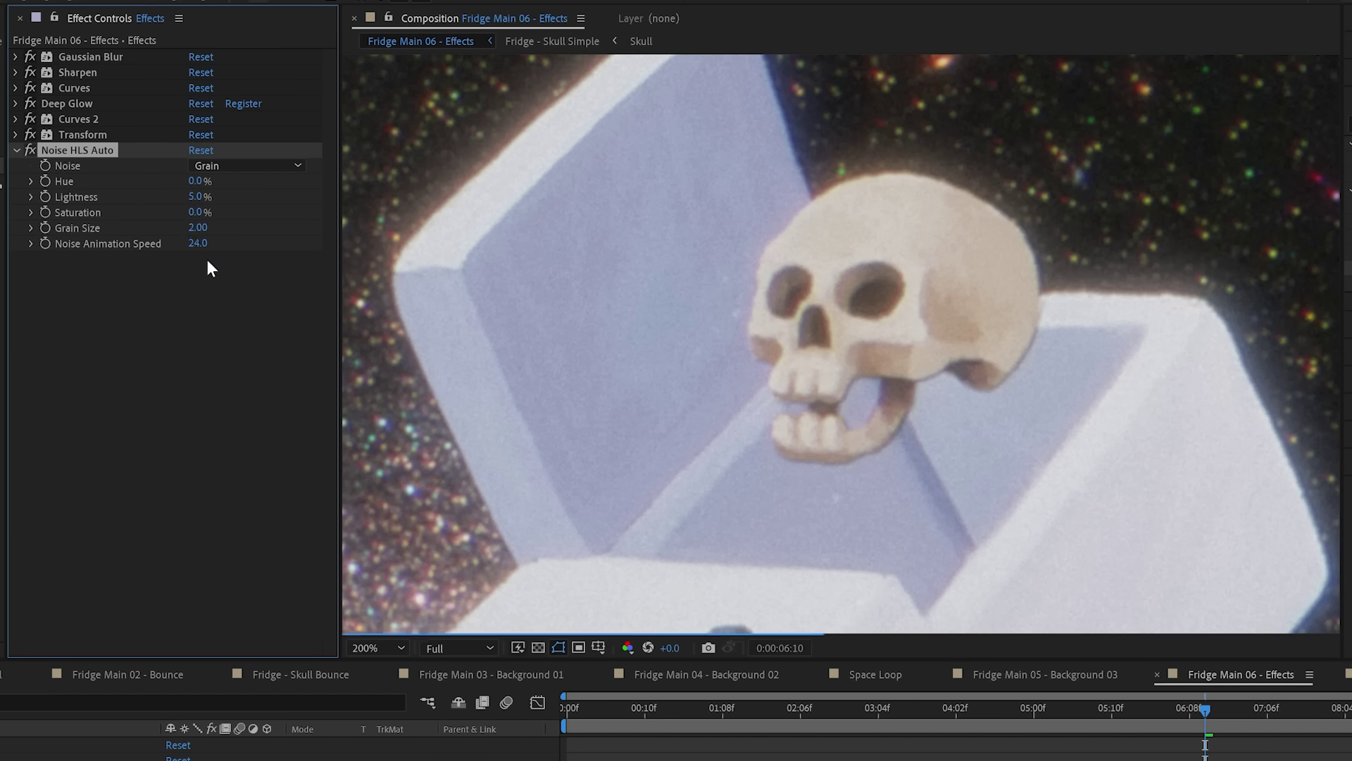
pyautogui.write('12')
pyautogui.press('Return')
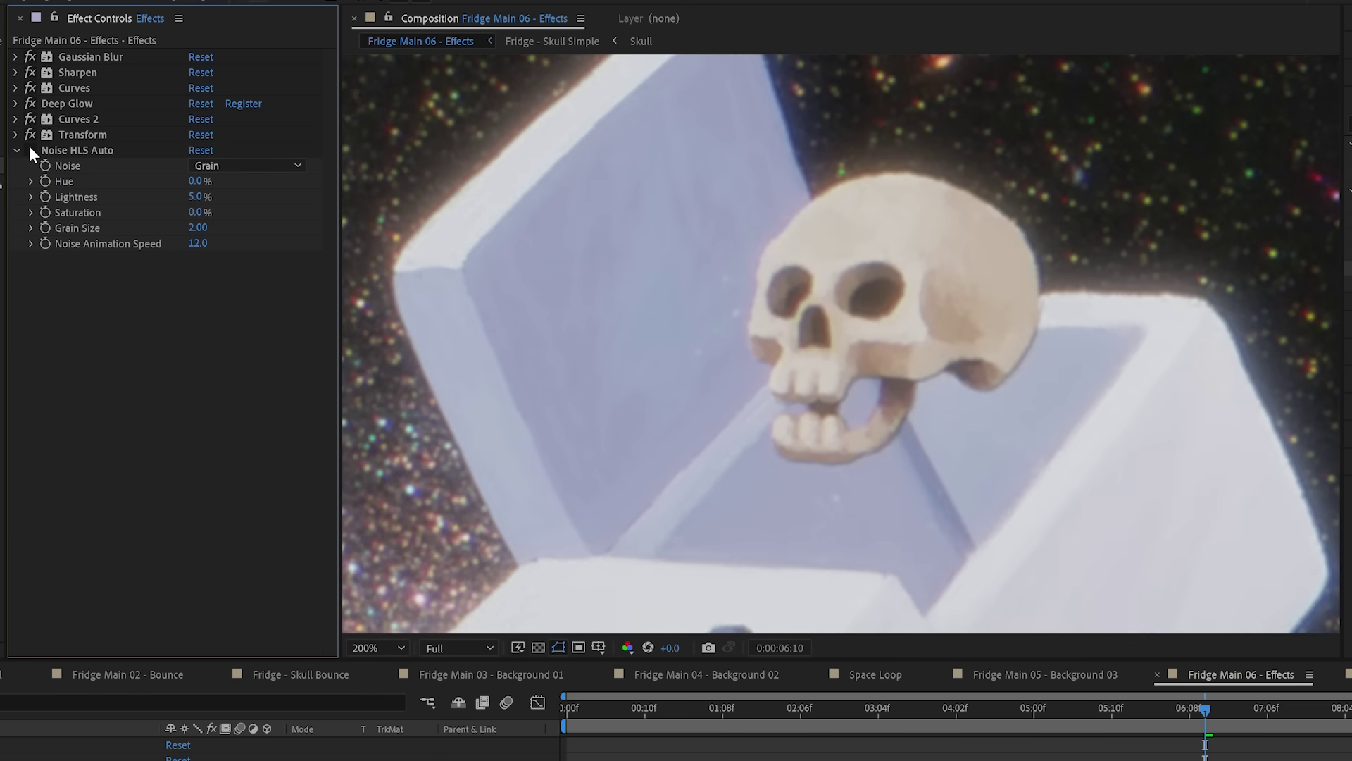
pyautogui.click(566, 707)
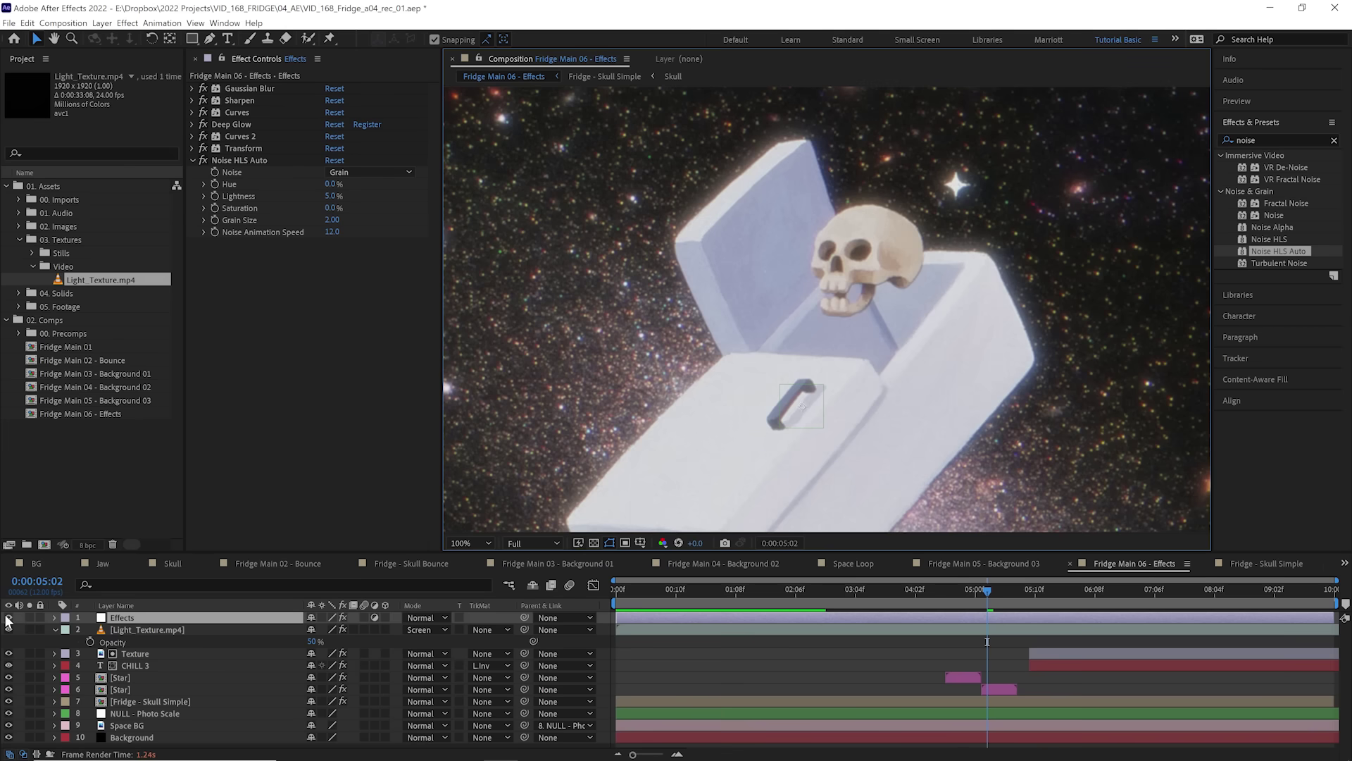
pyautogui.click(9, 618)
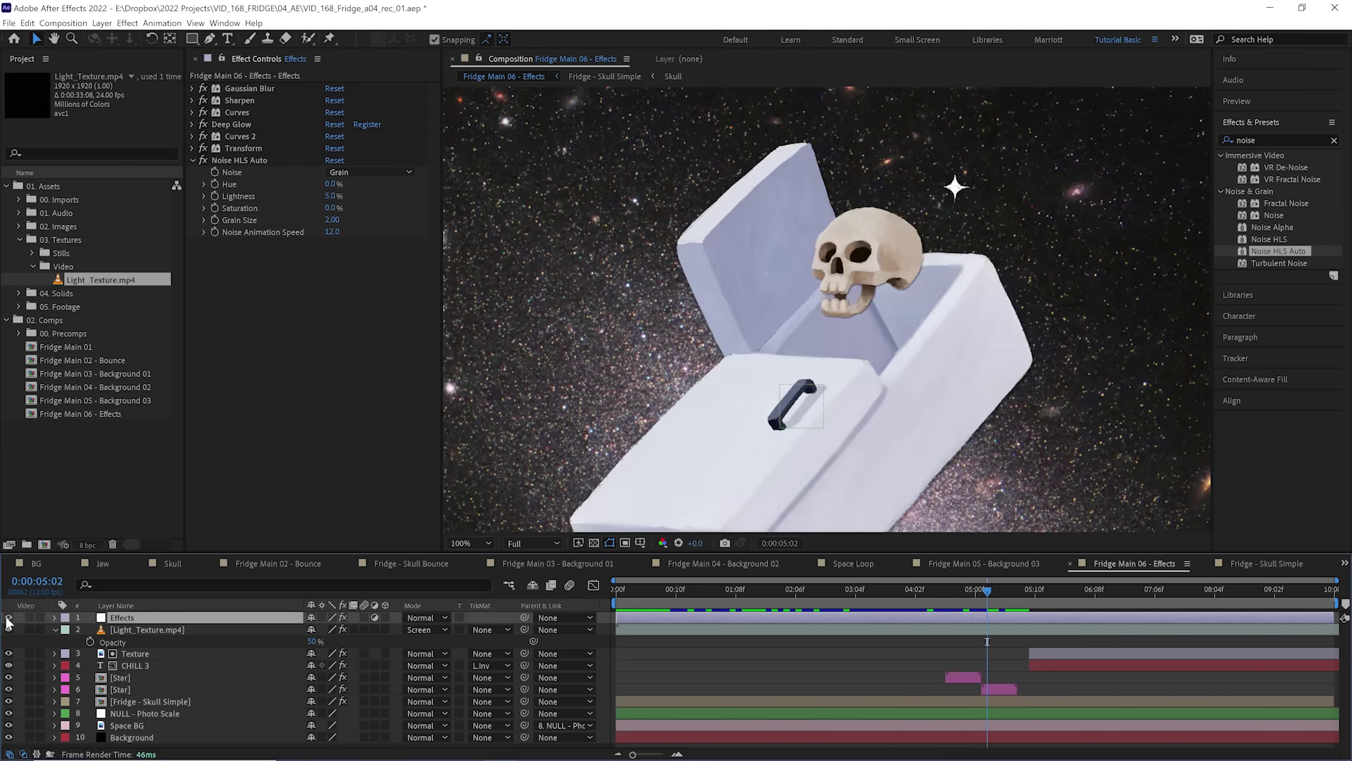
pyautogui.click(9, 617)
pyautogui.click(8, 618)
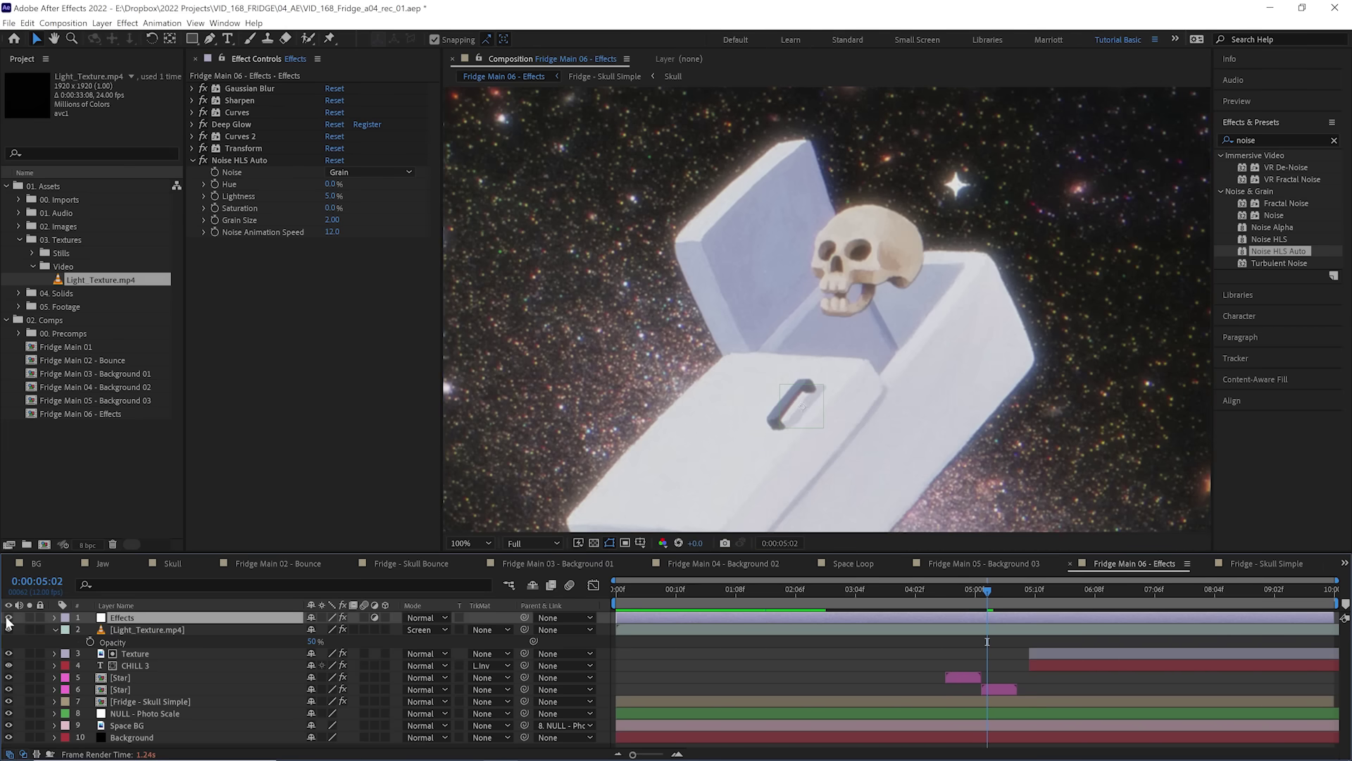
pyautogui.scroll(-2, 683, 308)
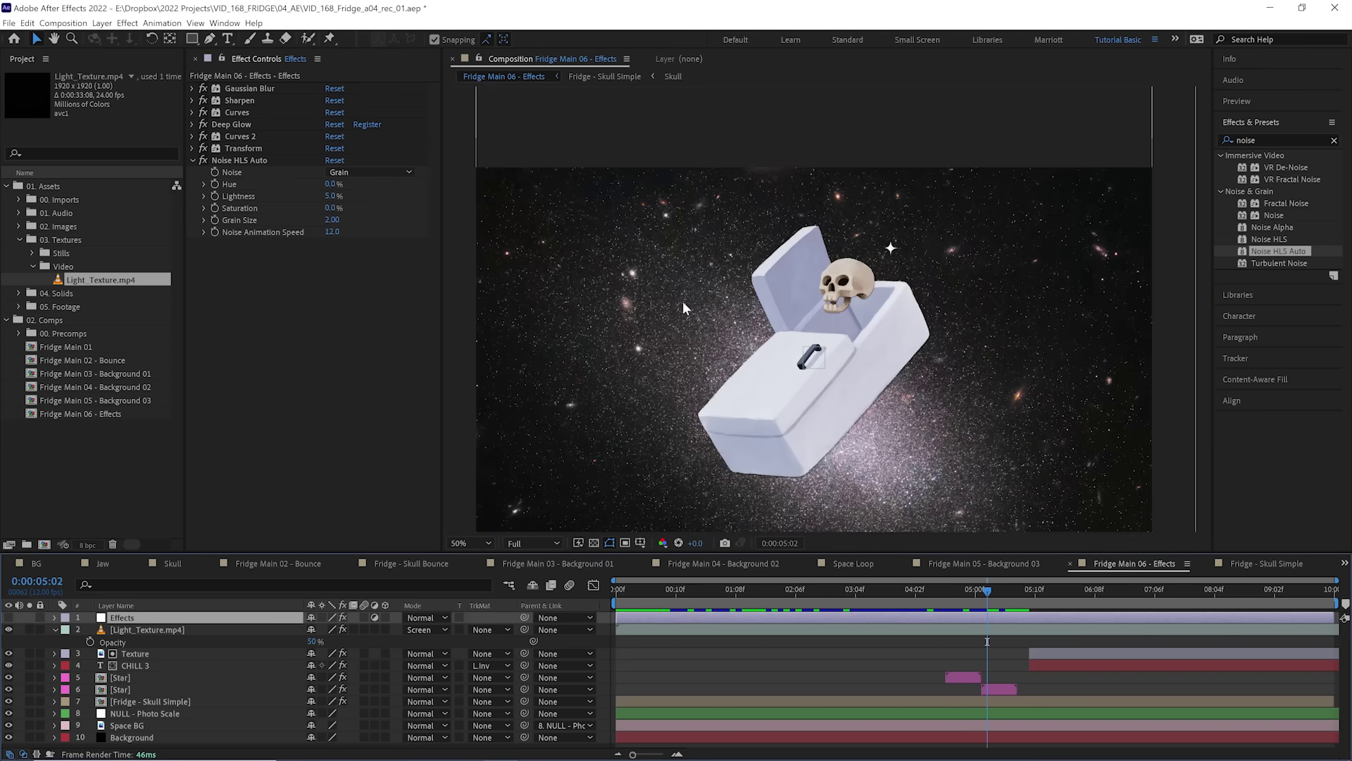
pyautogui.click(8, 618)
pyautogui.click(8, 618)
pyautogui.click(9, 617)
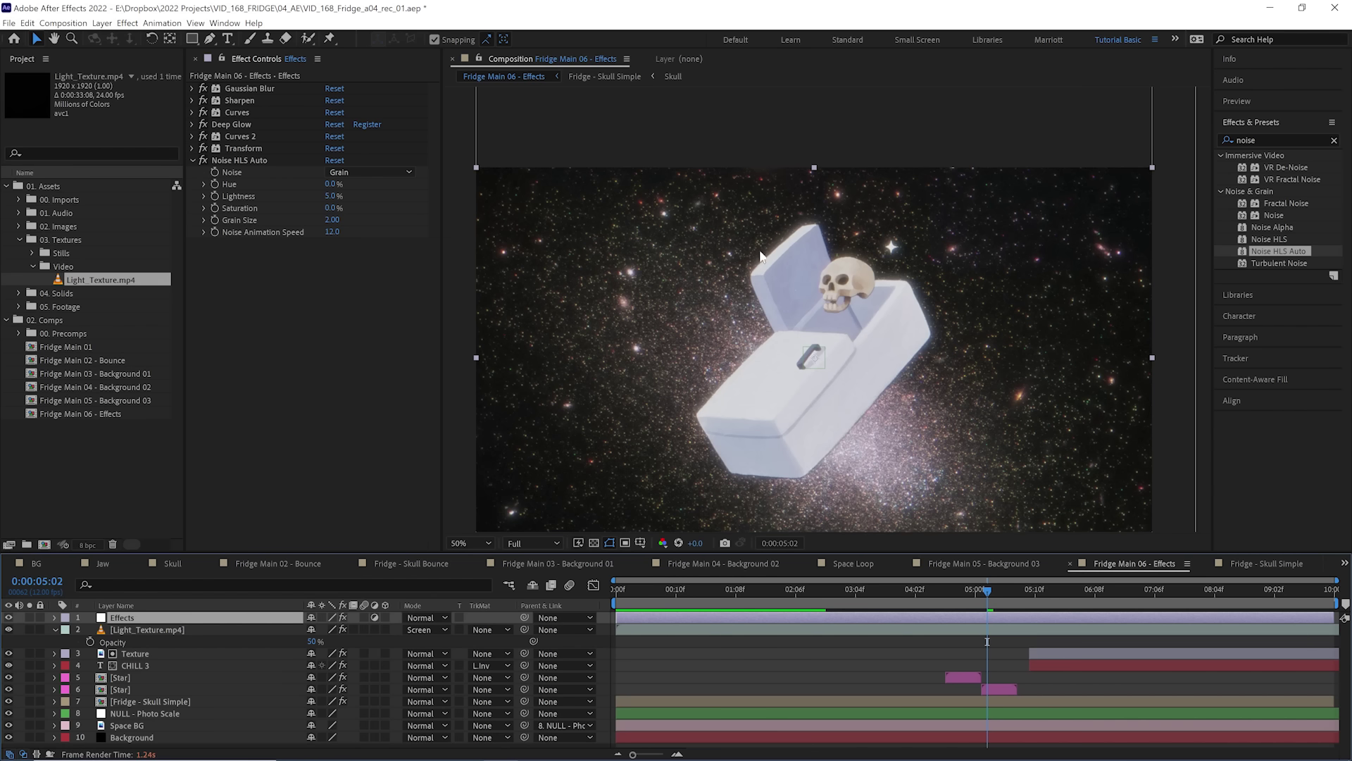